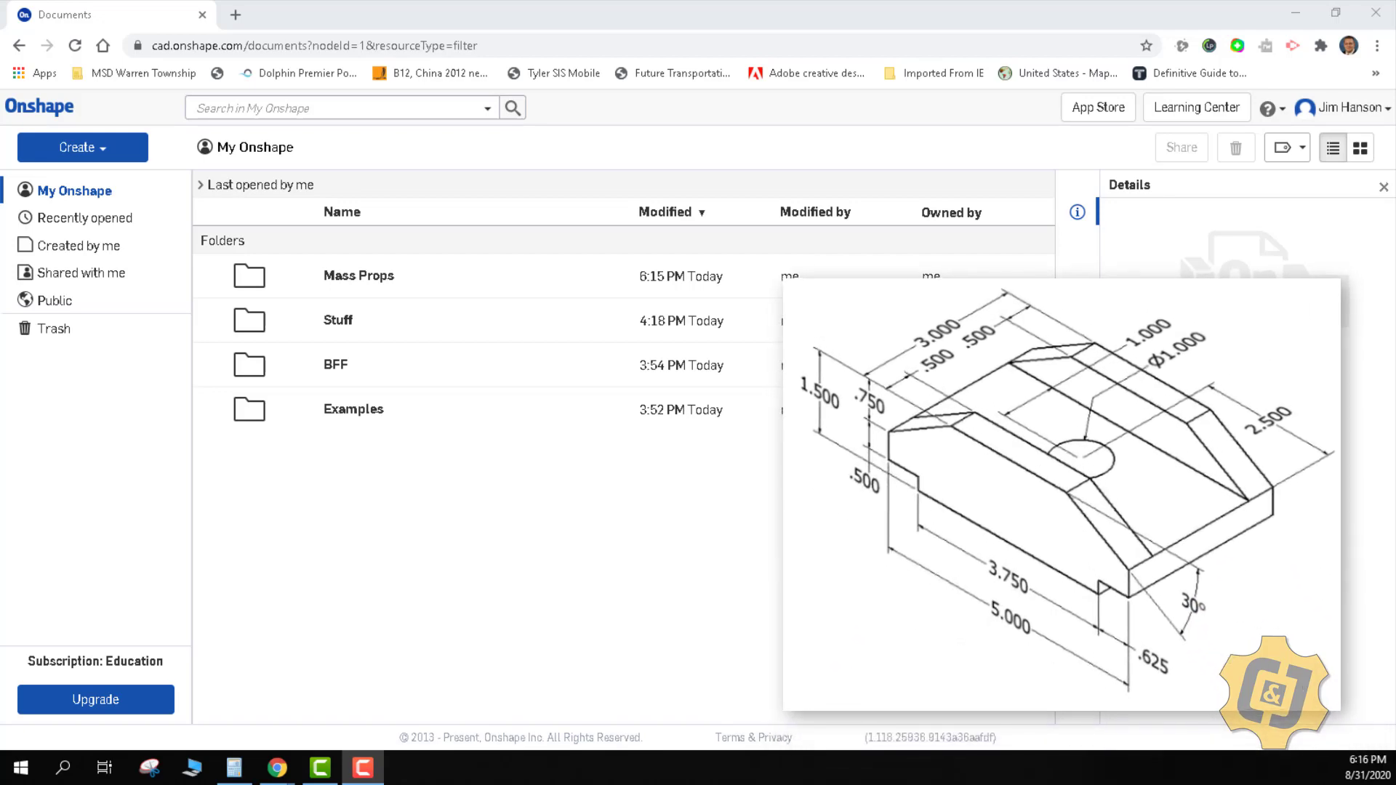
Create a new Onshape document named 'Mounting Bracket'.
left_click(360, 277)
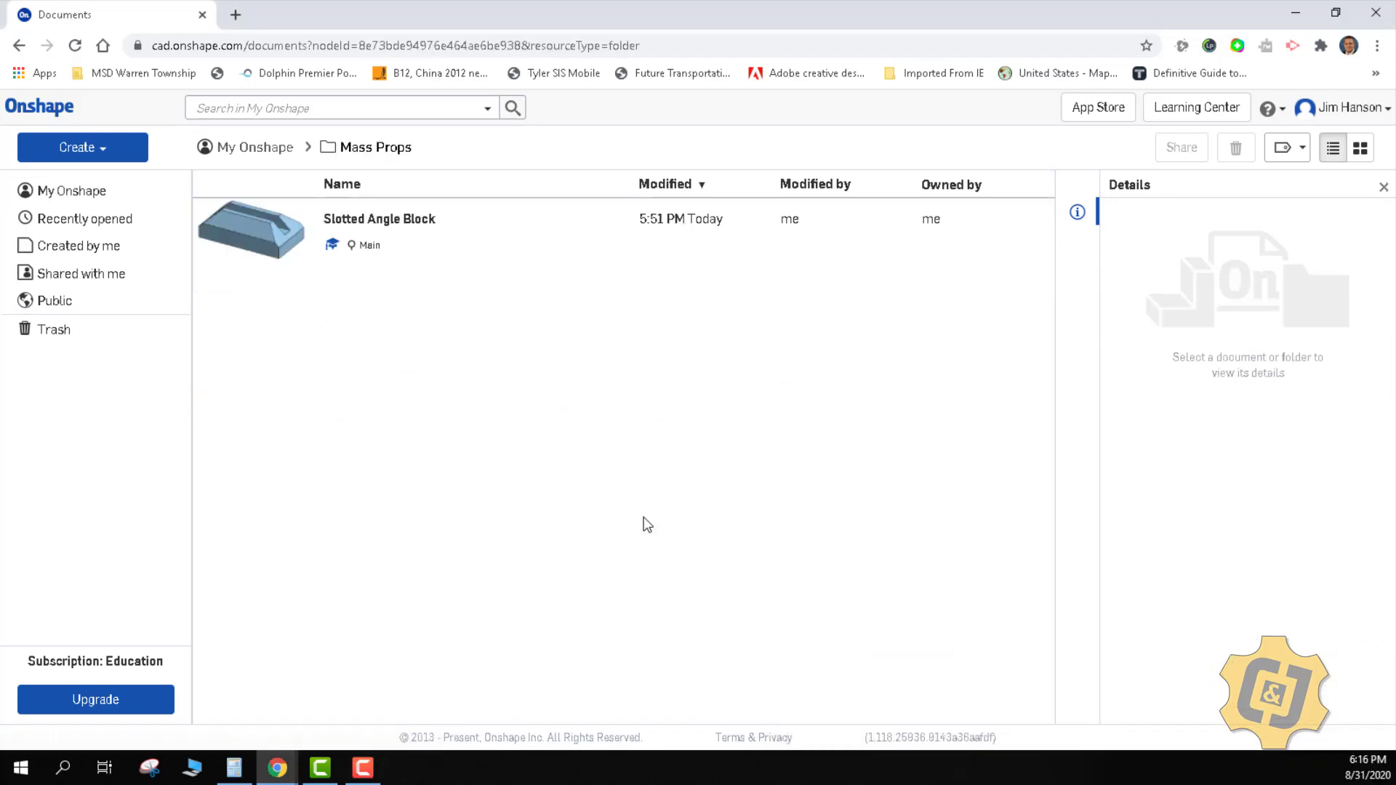
left_click(132, 155)
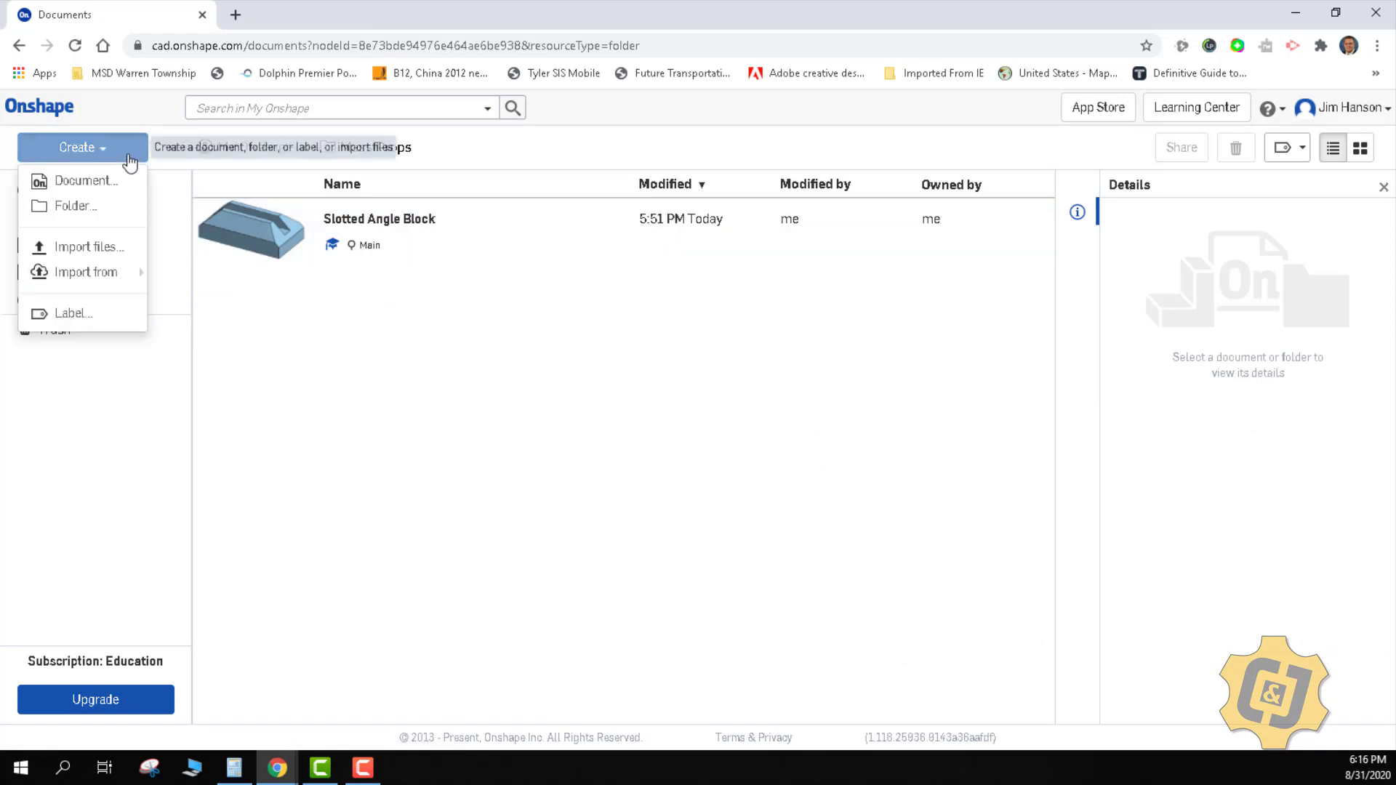
left_click(95, 181)
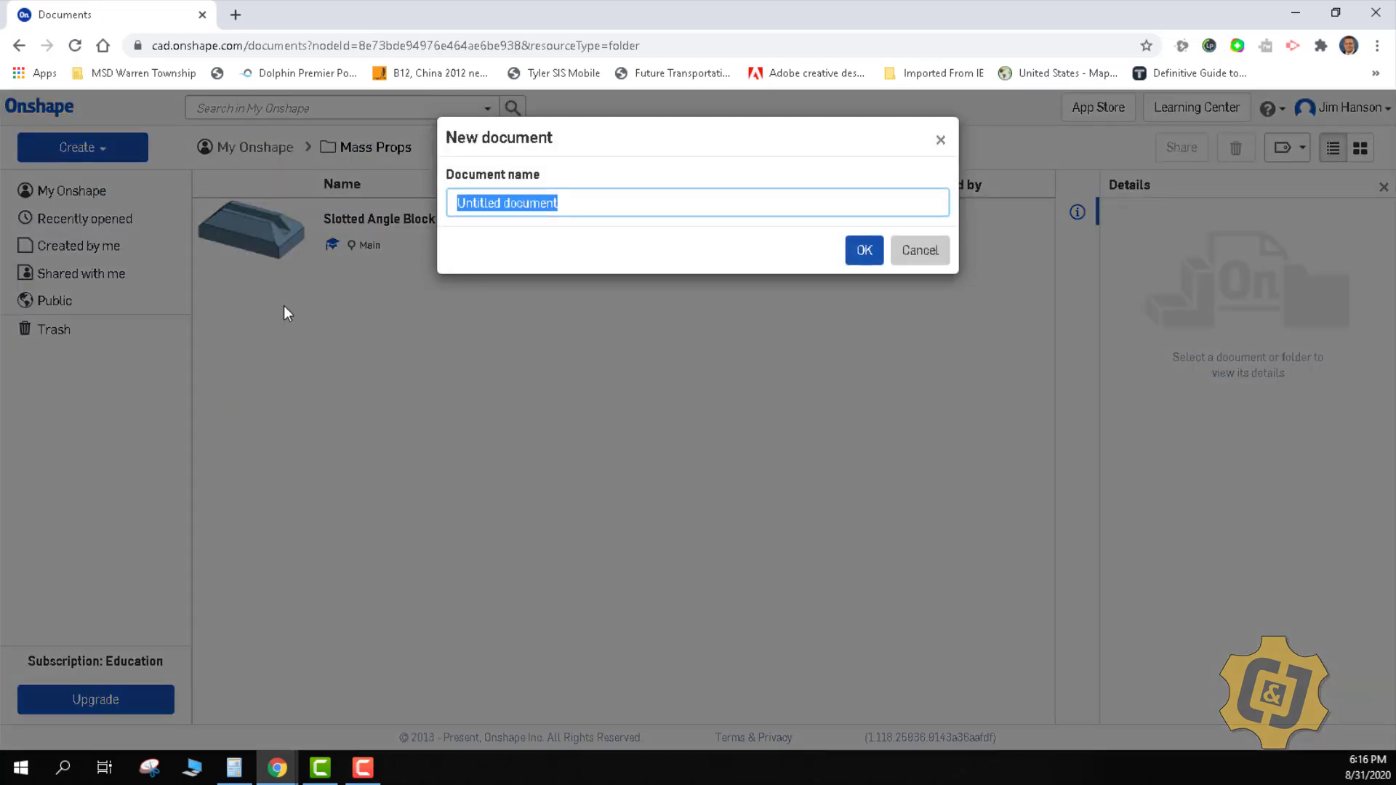
type("Mounti")
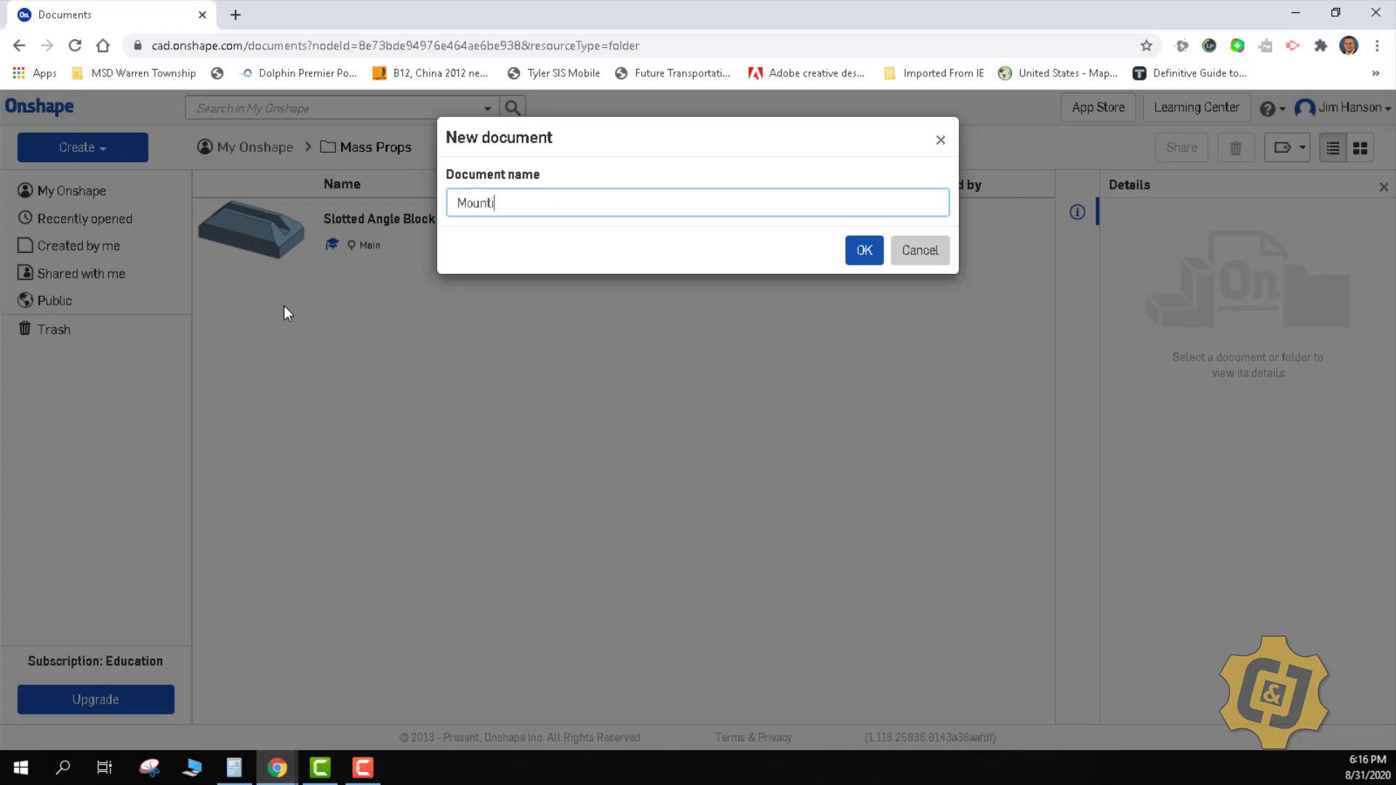
type("ng Bracket")
key("Return")
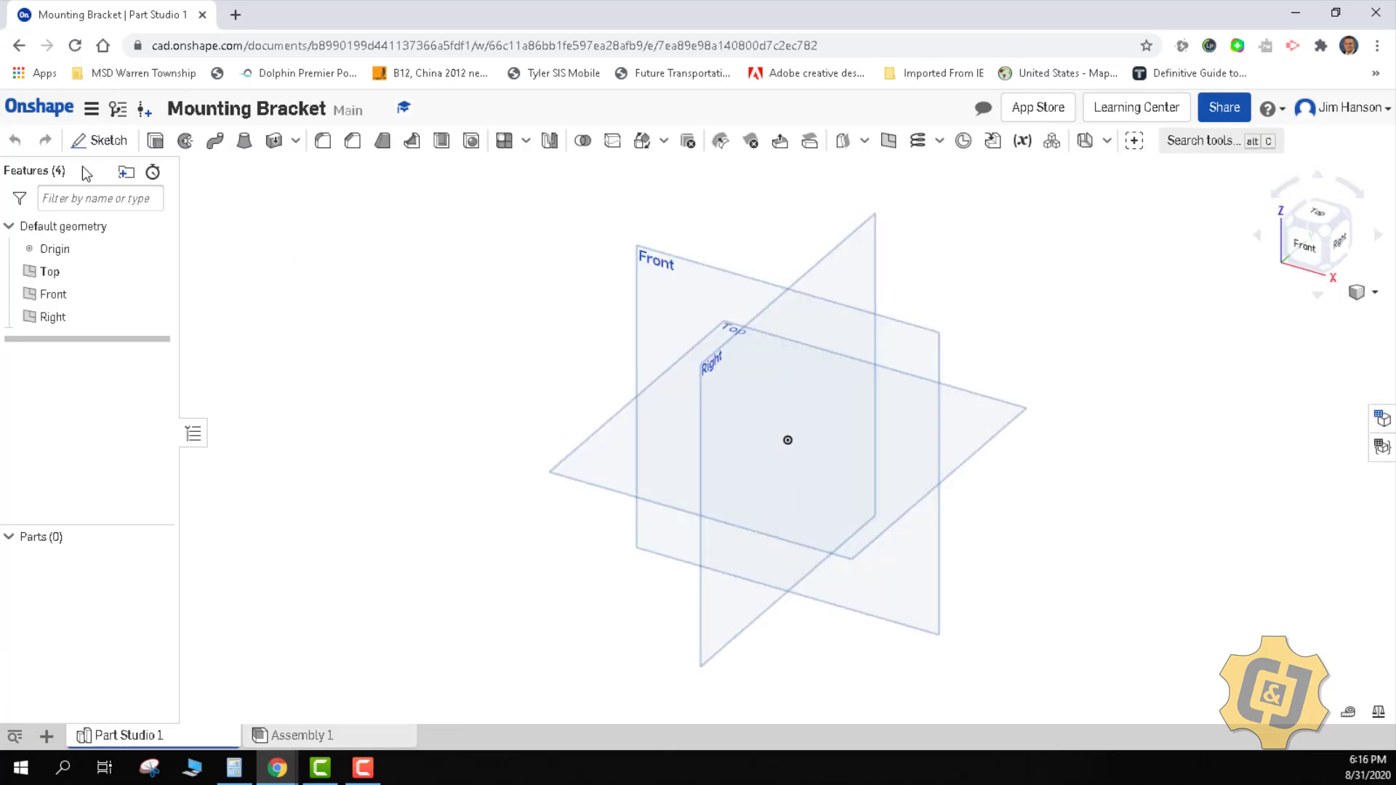
Start a sketch on the Front plane and draw a corner rectangle from the origin.
left_click(99, 141)
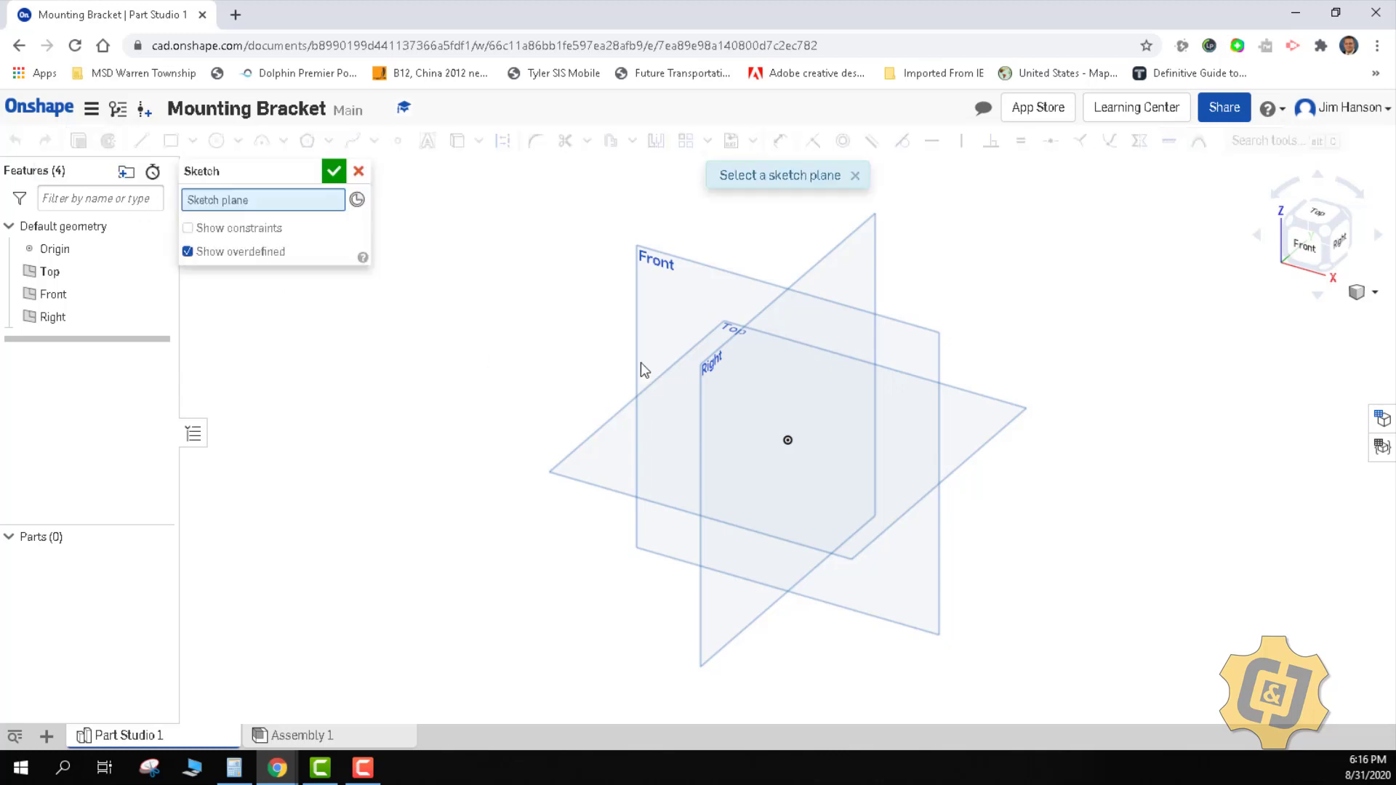
left_click(715, 290)
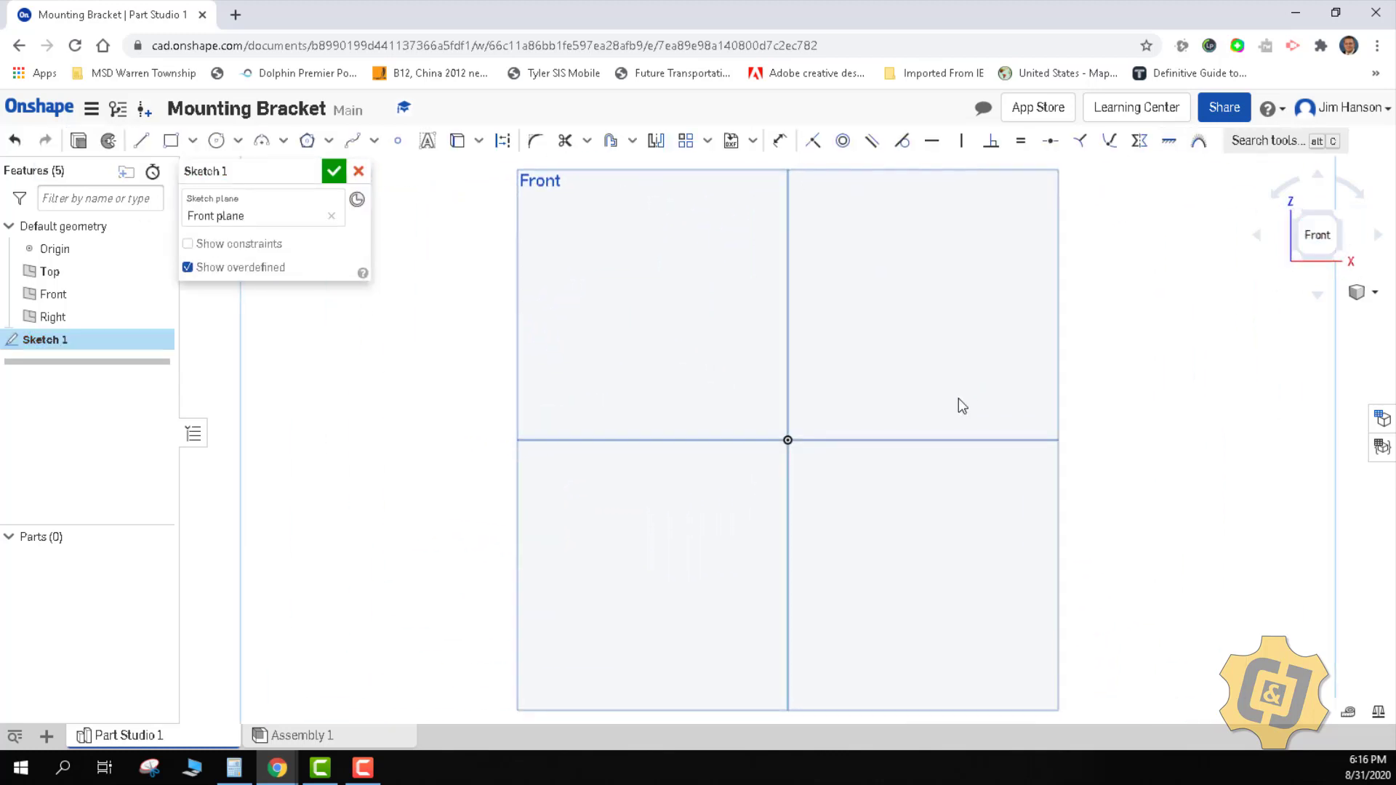
left_click(171, 140)
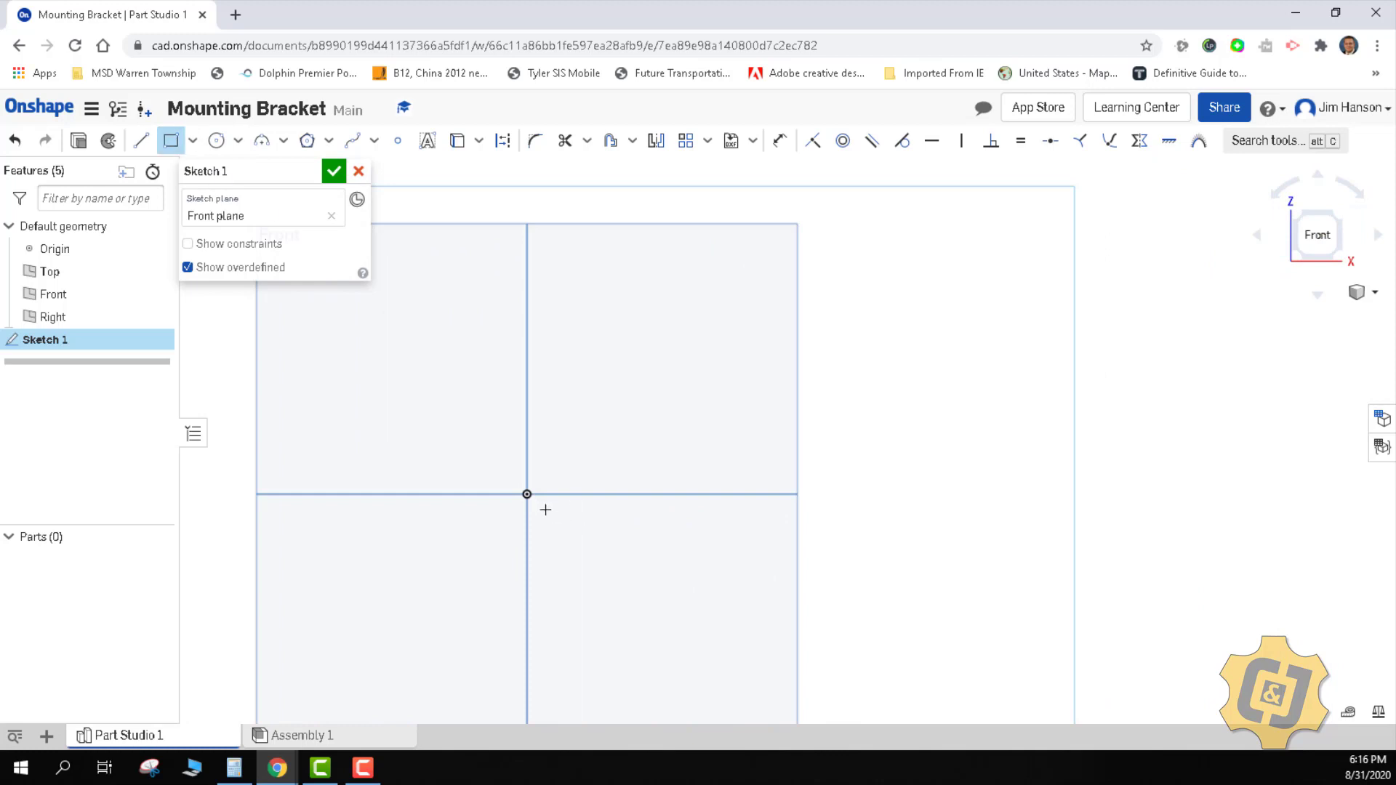
left_click(528, 495)
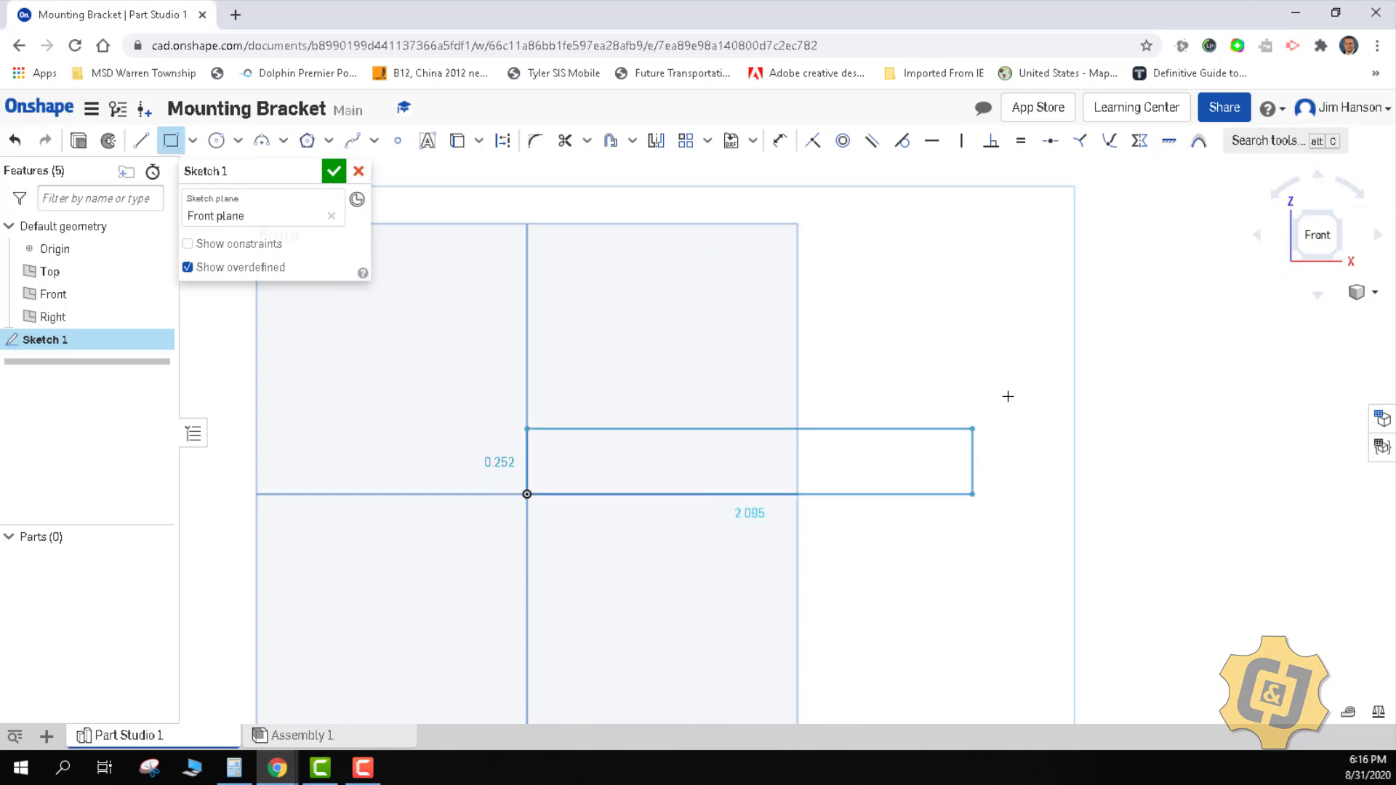
left_click(1009, 306)
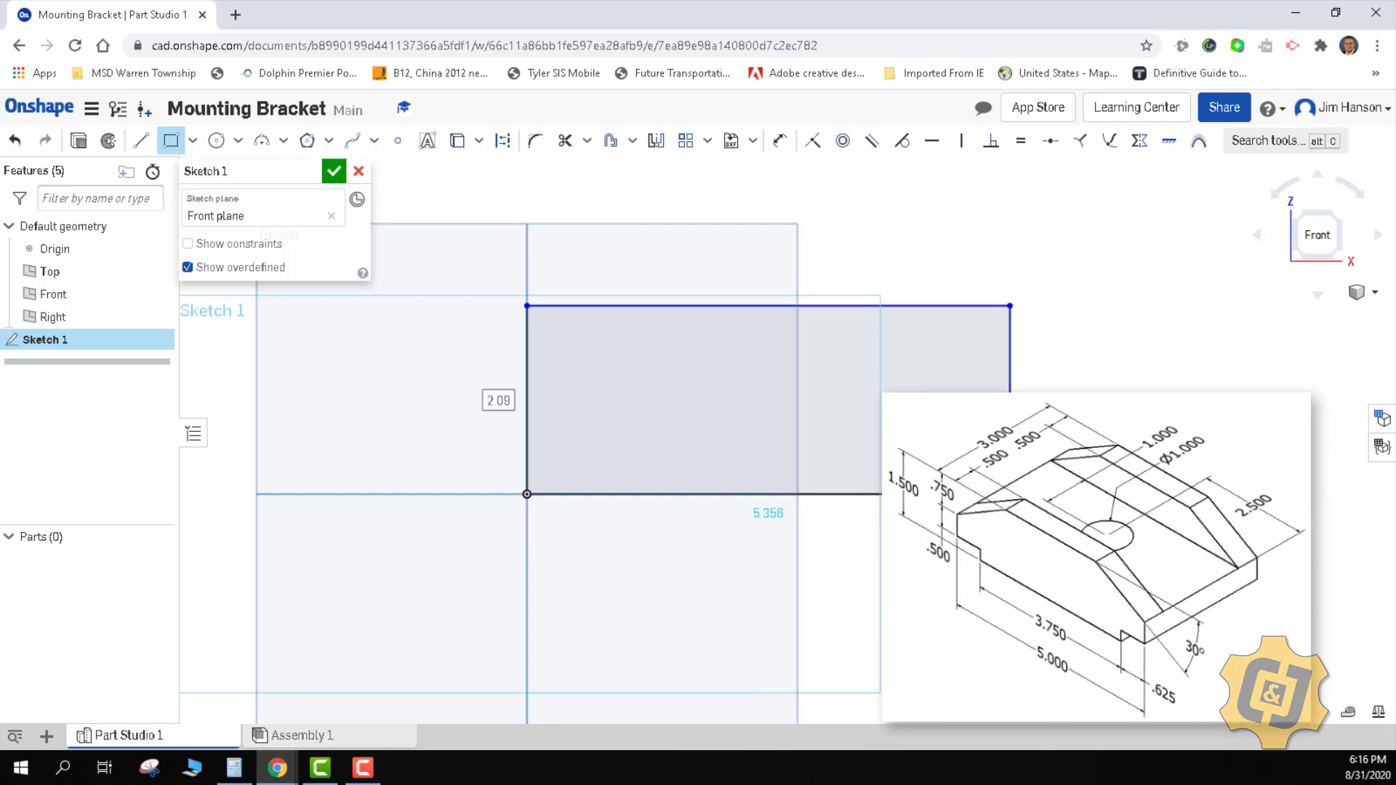
Set the rectangle's width to 5 and its height to 1.5.
key("Tab")
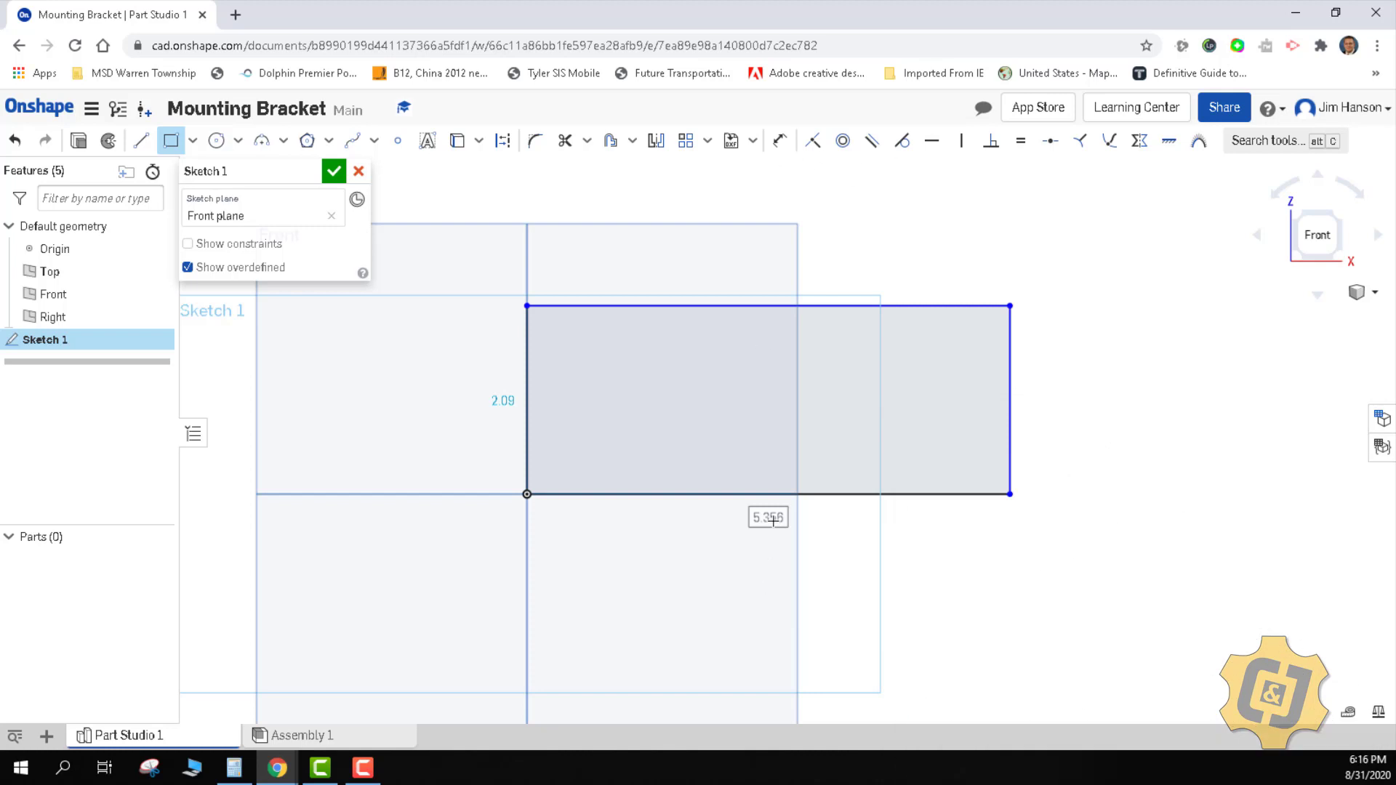
type("5")
key("Tab")
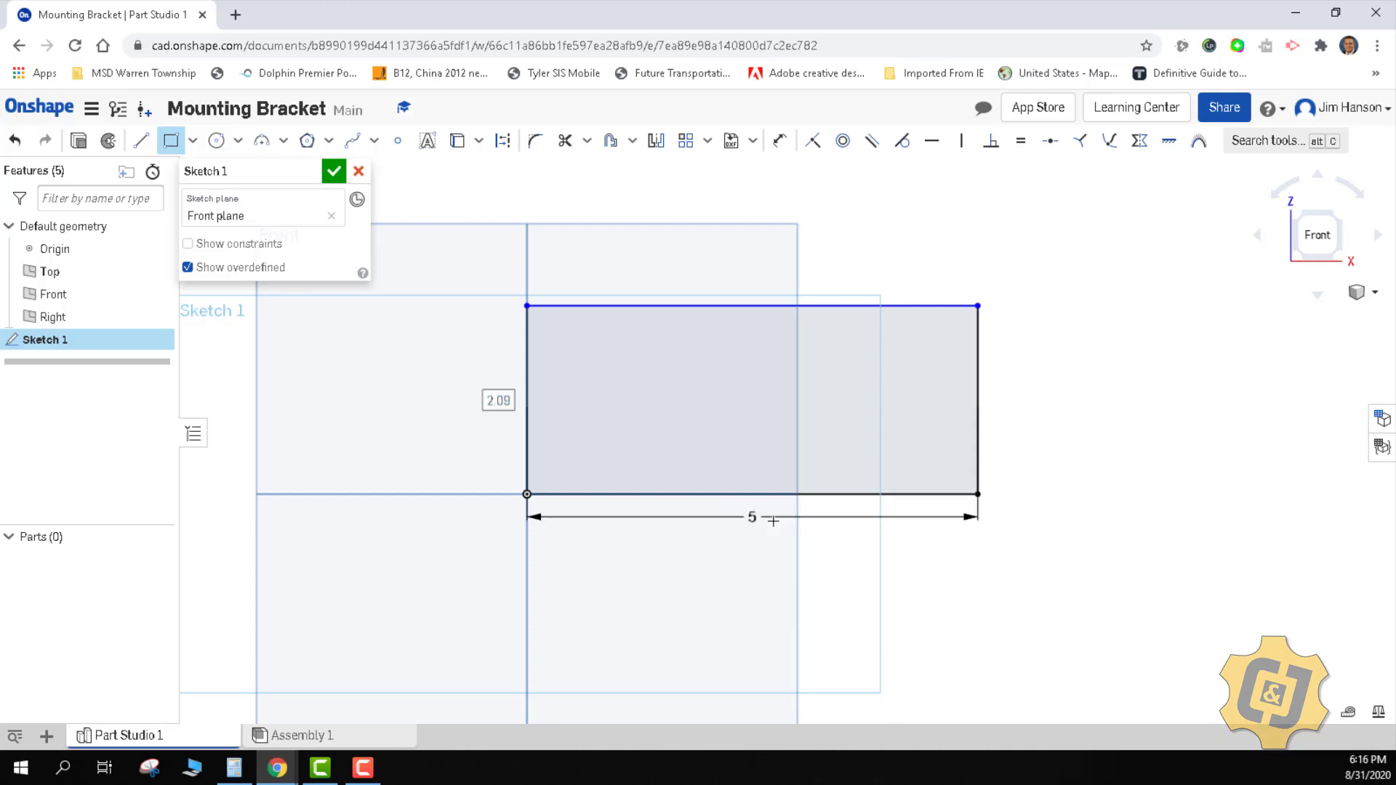
type("1.5")
key("Return")
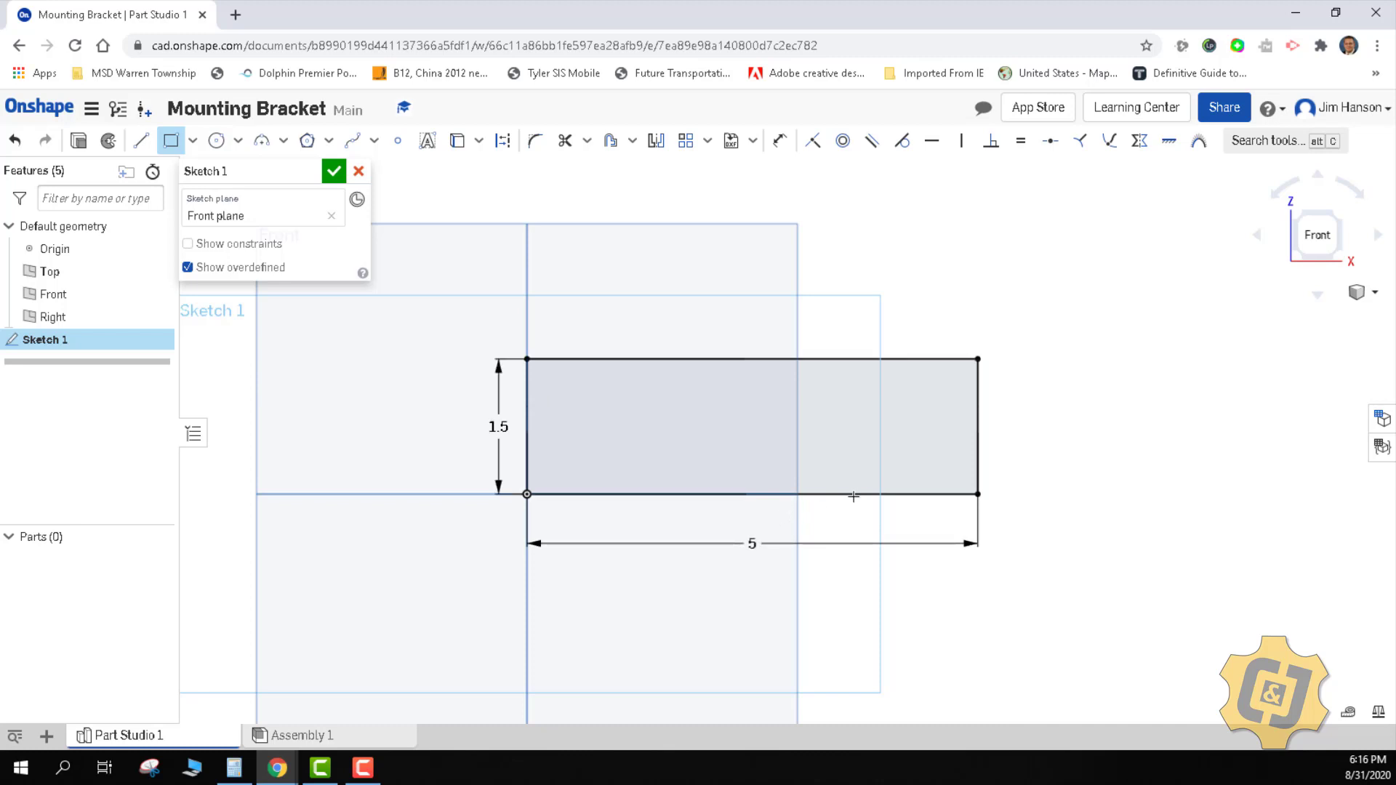
Finish Sketch 1, switch to isometric view, and hide the origin and Top, Front, Right planes.
left_click(334, 171)
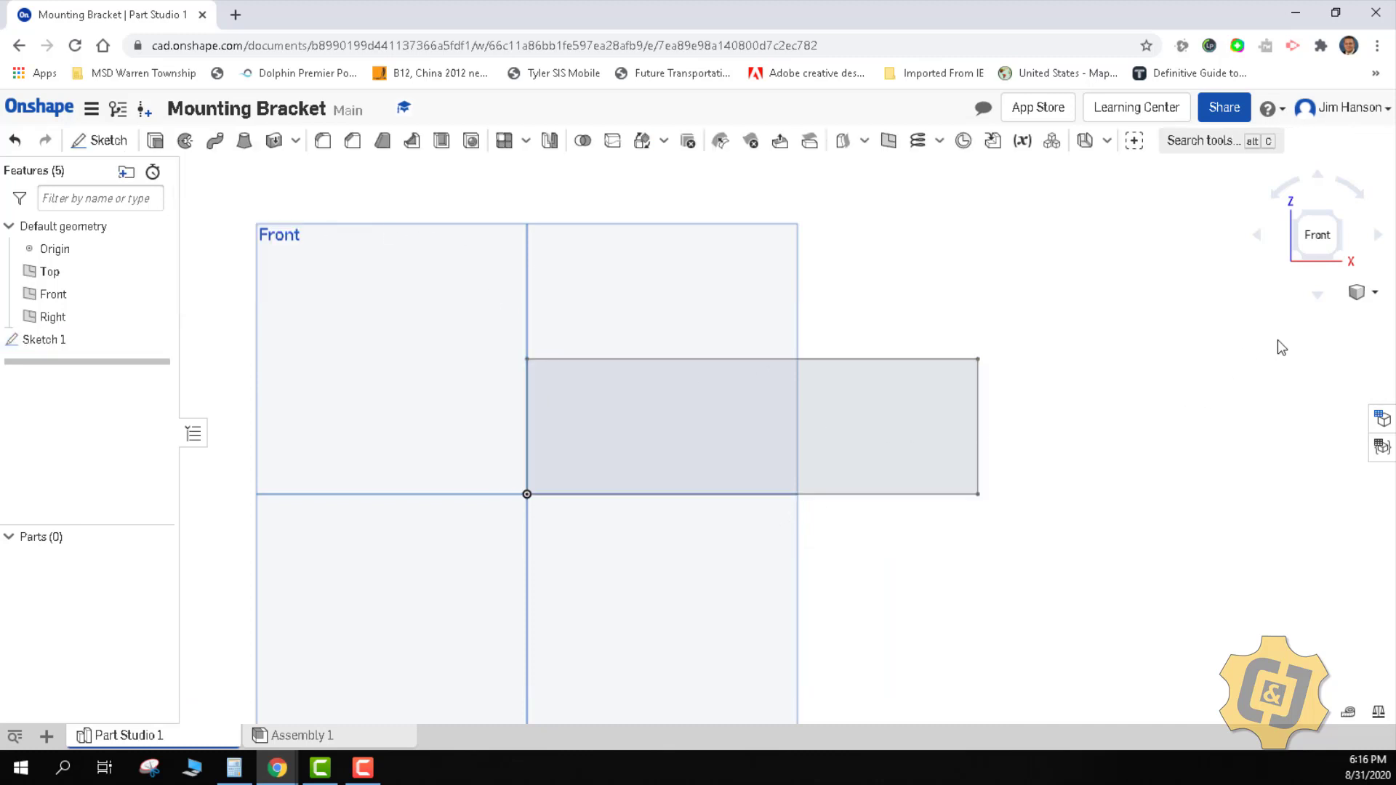
left_click(1358, 293)
left_click(1334, 315)
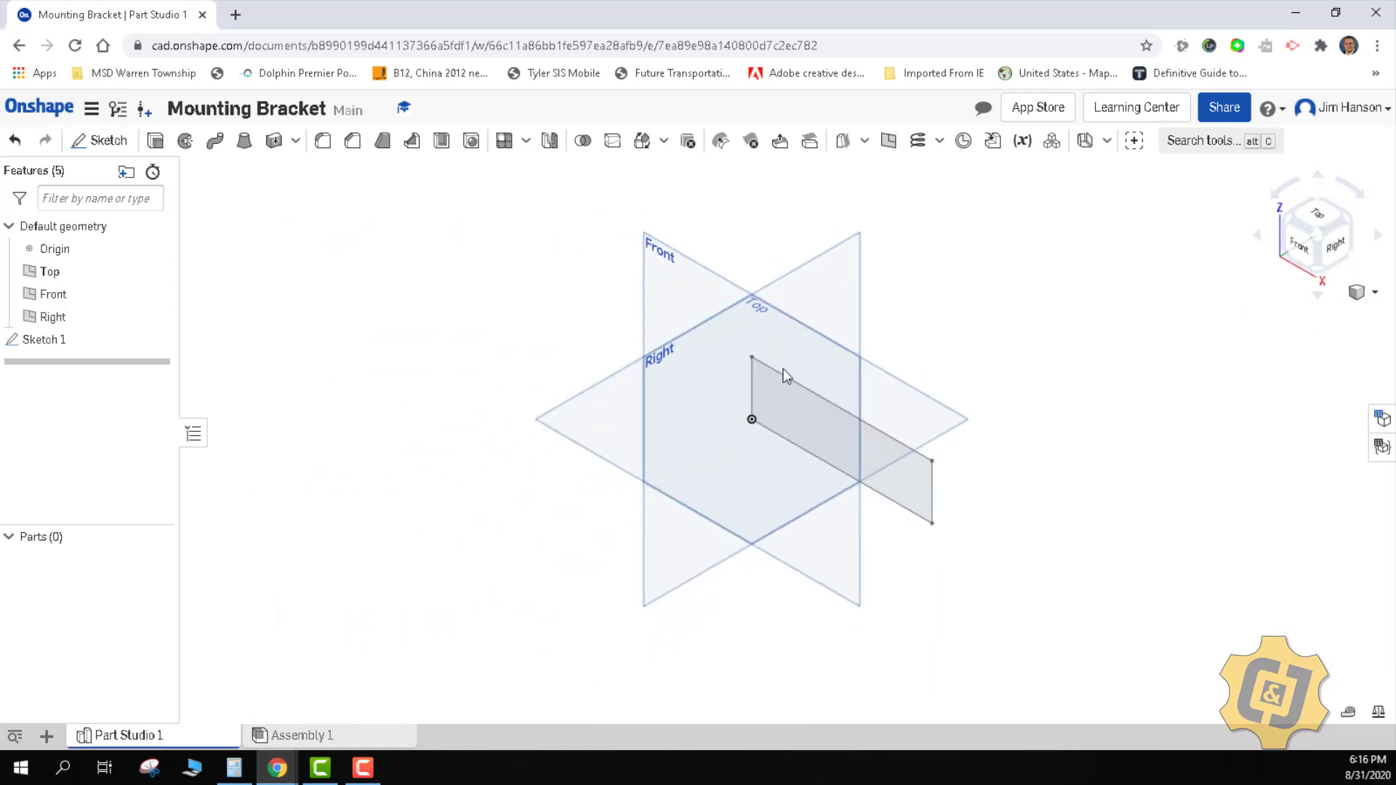
left_click(154, 249)
left_click(157, 272)
left_click(157, 294)
left_click(157, 317)
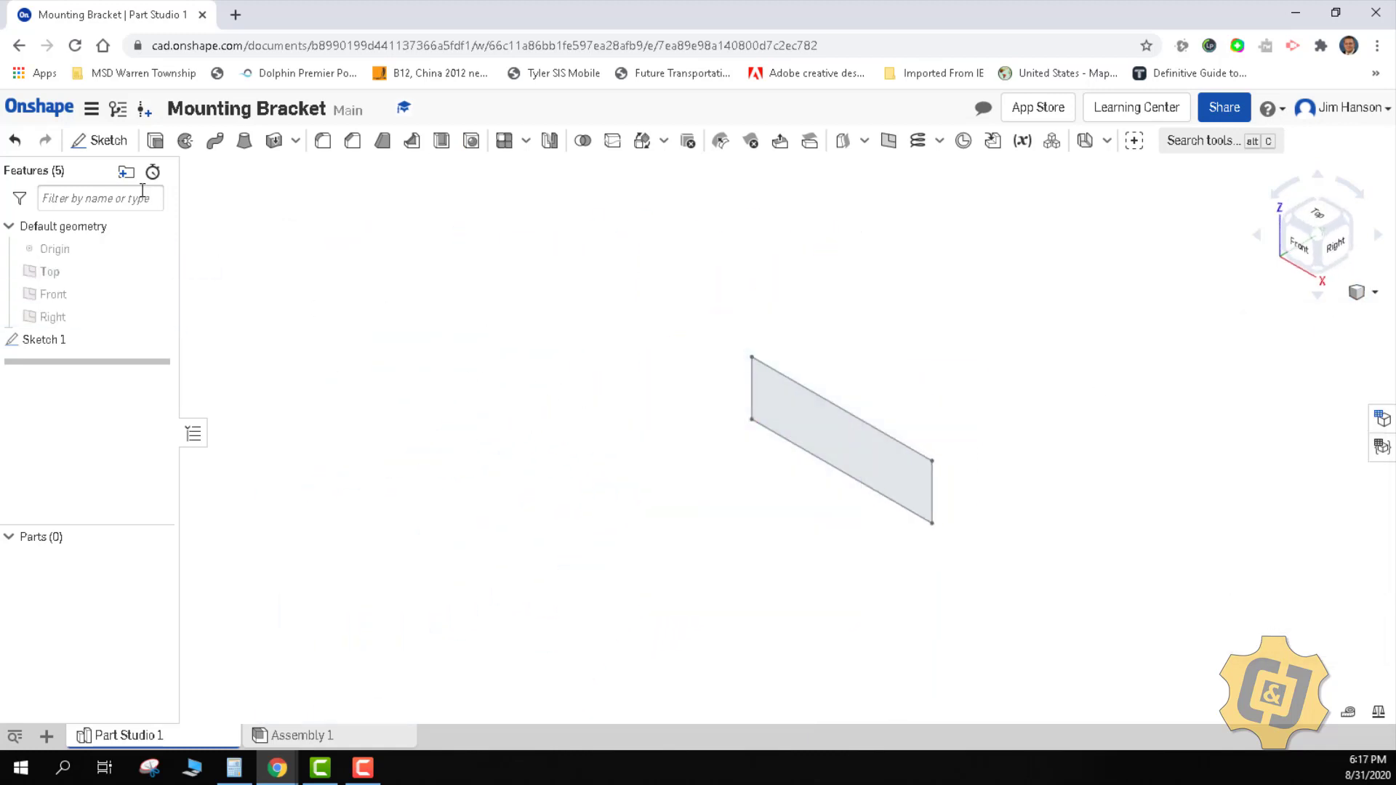
Extrude the sketched rectangle 3 in into a solid block.
left_click(154, 140)
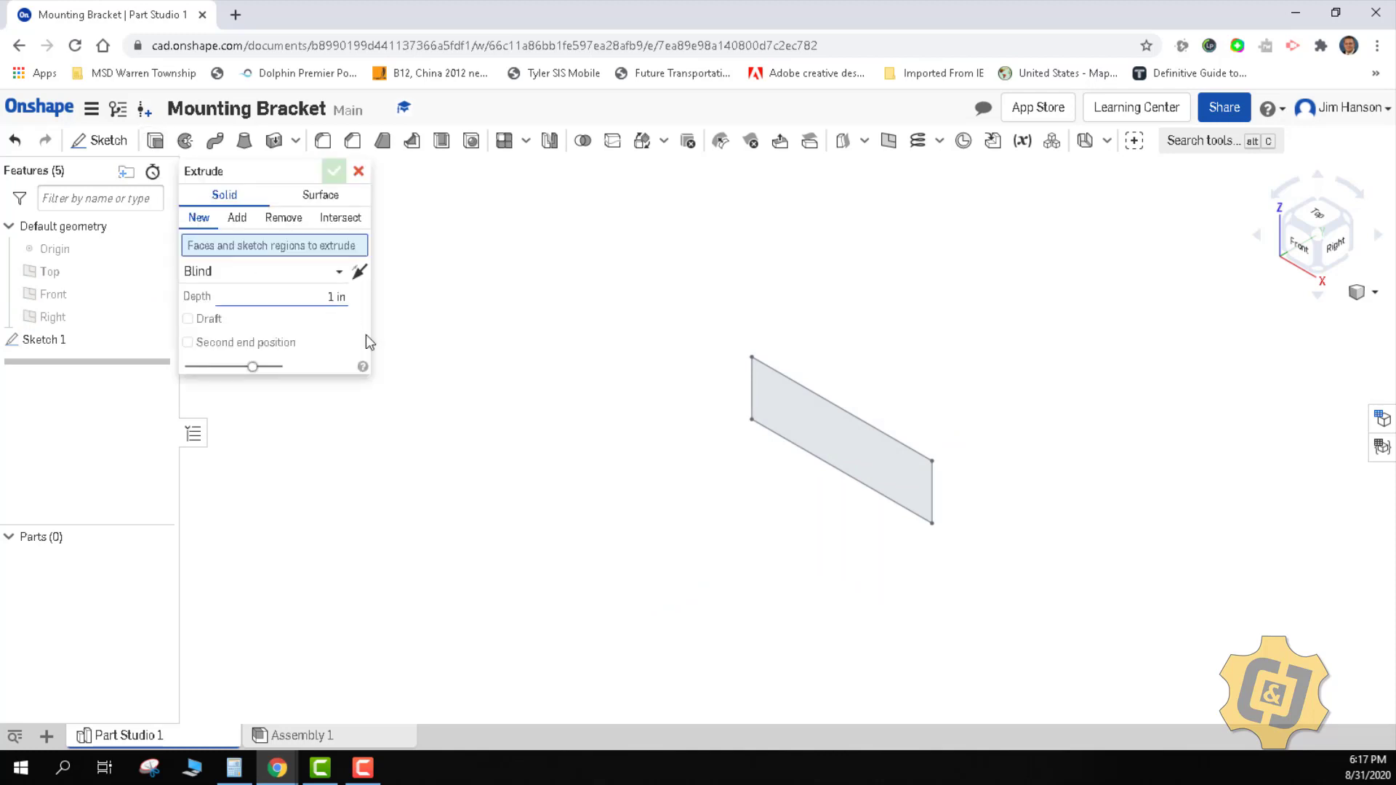
left_click(793, 425)
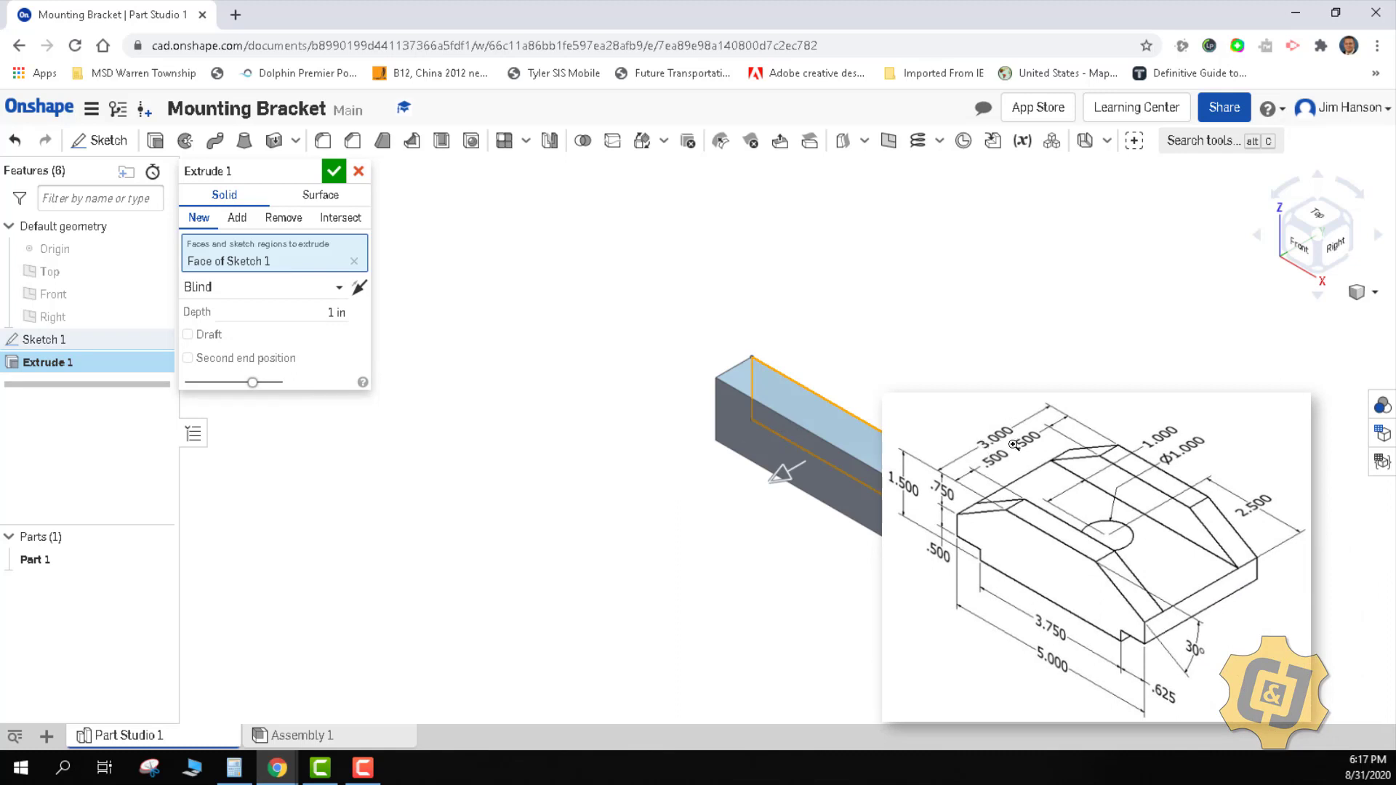
left_click(334, 313)
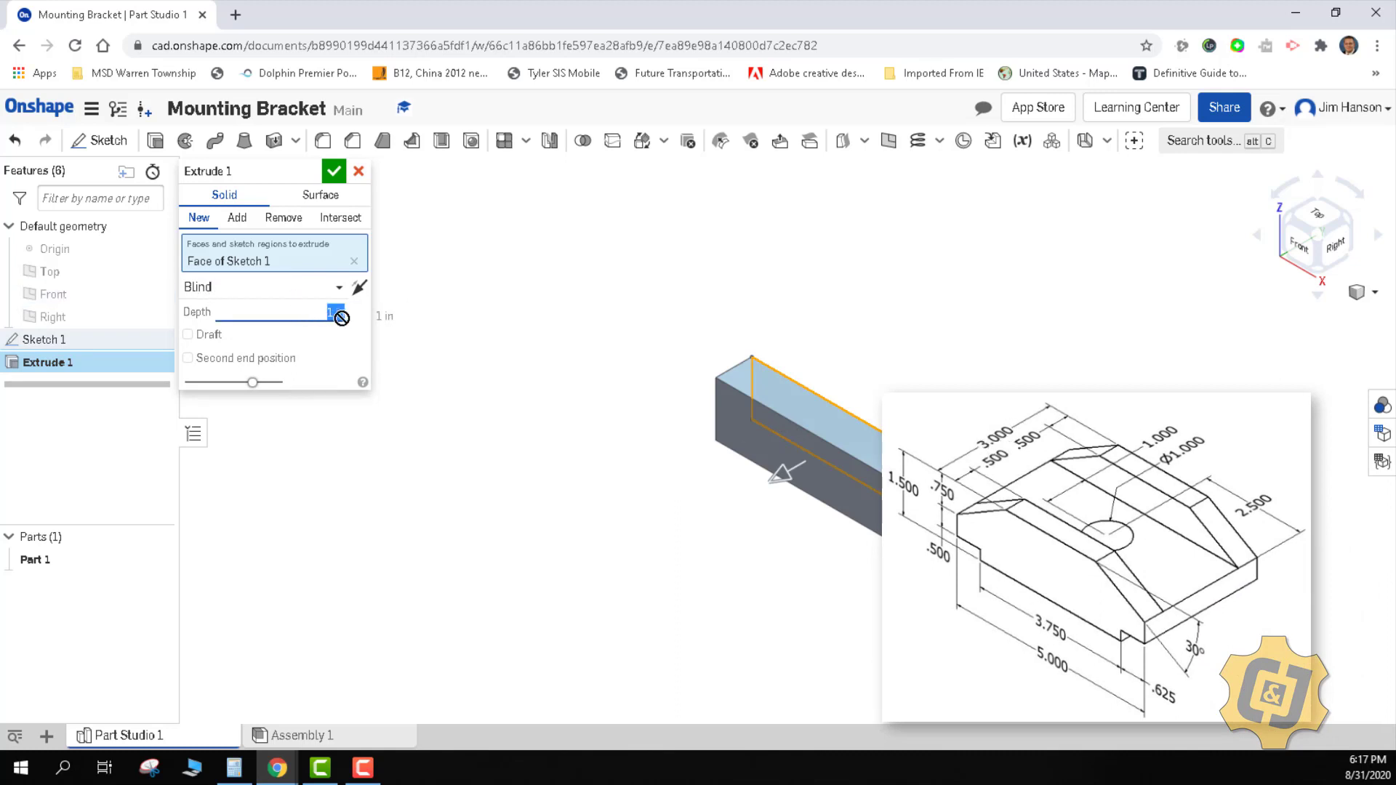
type("3")
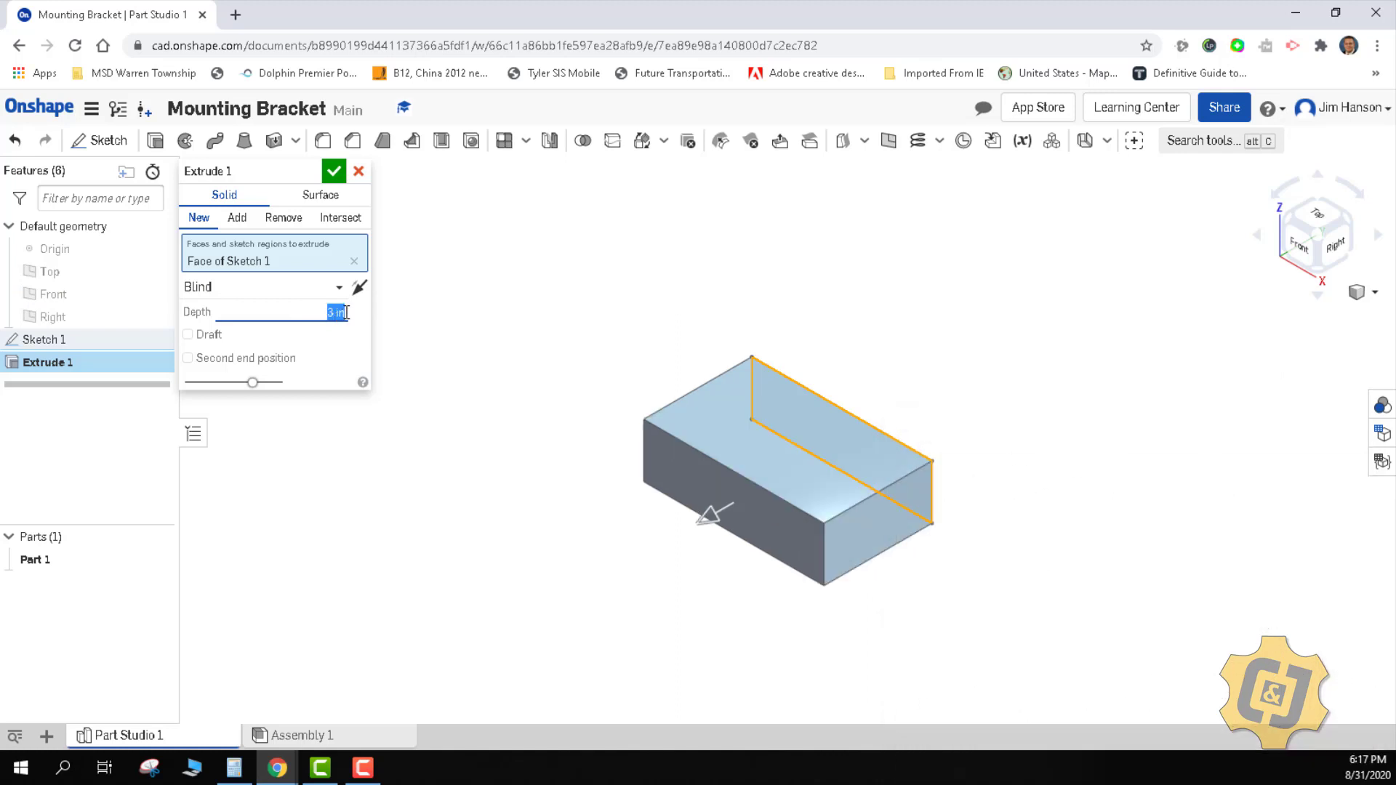
left_click(333, 172)
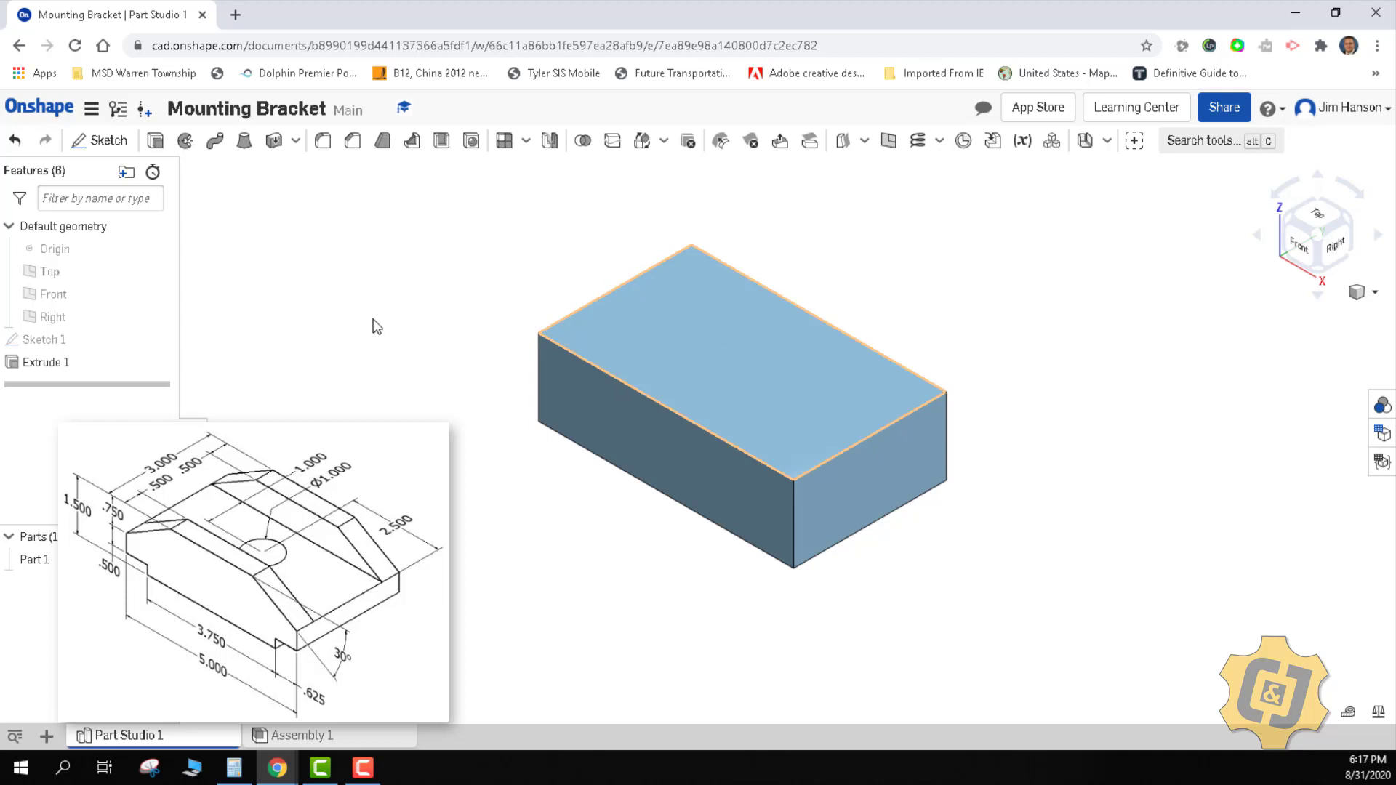
Open Sketch 2 on the block's end face, viewed from the Right, with a rectangle against the top edge.
left_click(102, 141)
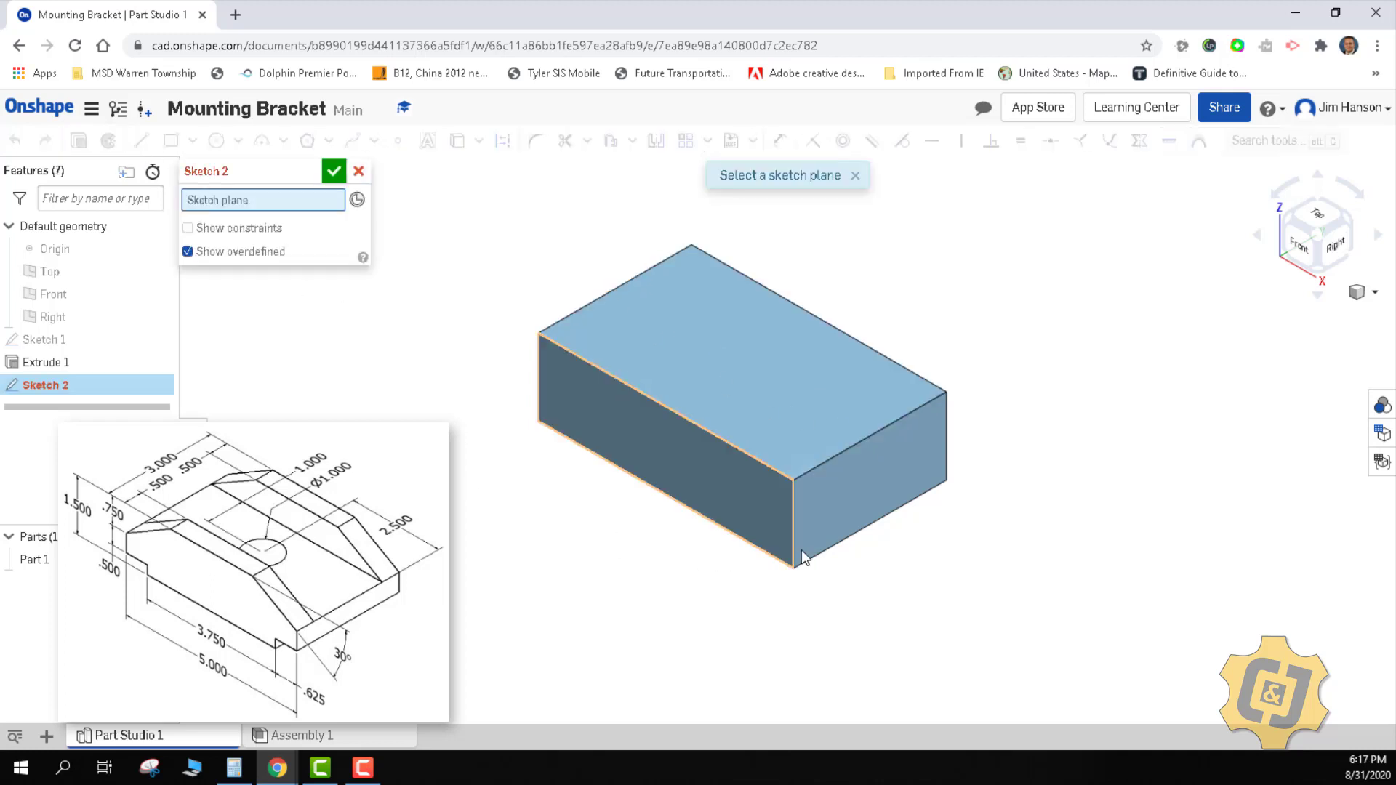
left_click(836, 499)
left_click(1327, 275)
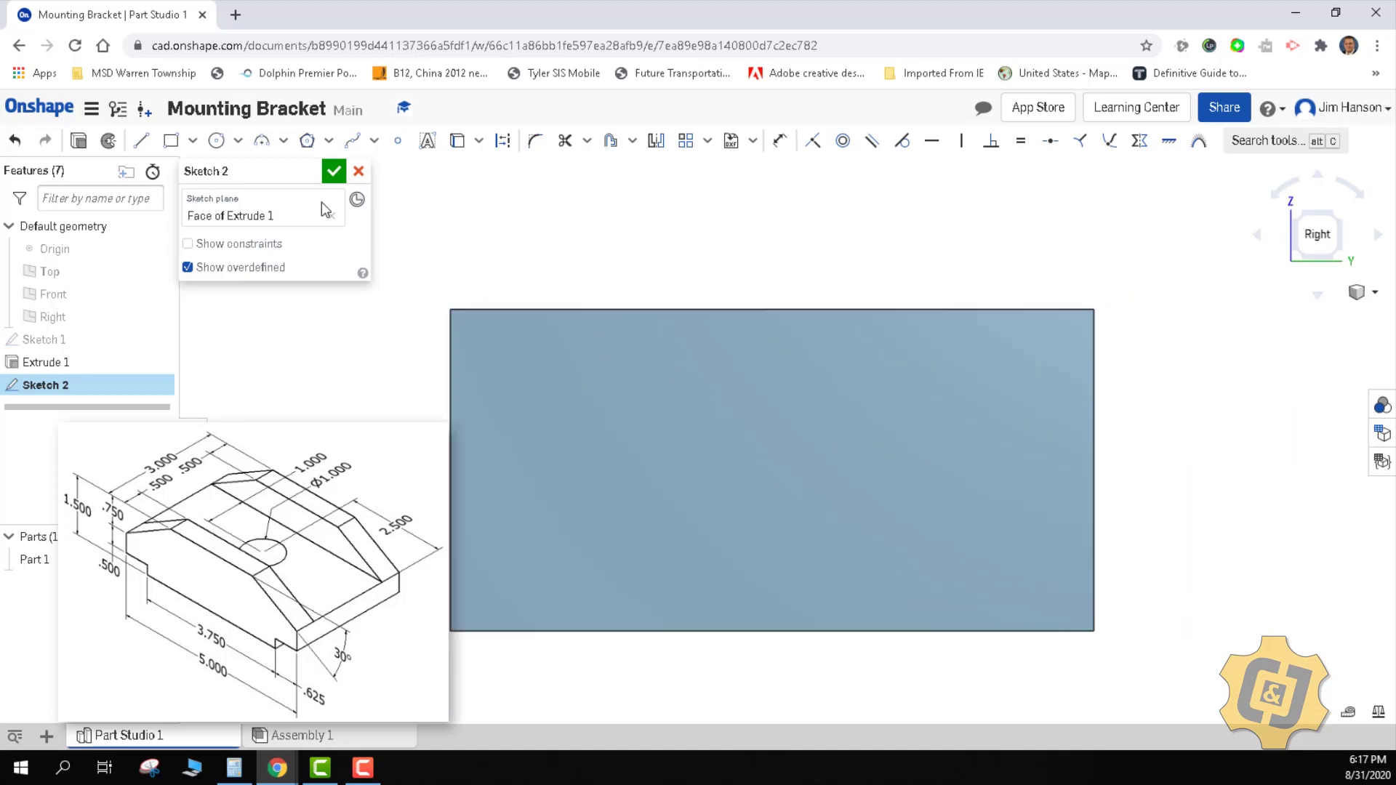
left_click(170, 141)
left_click(585, 310)
left_click(972, 440)
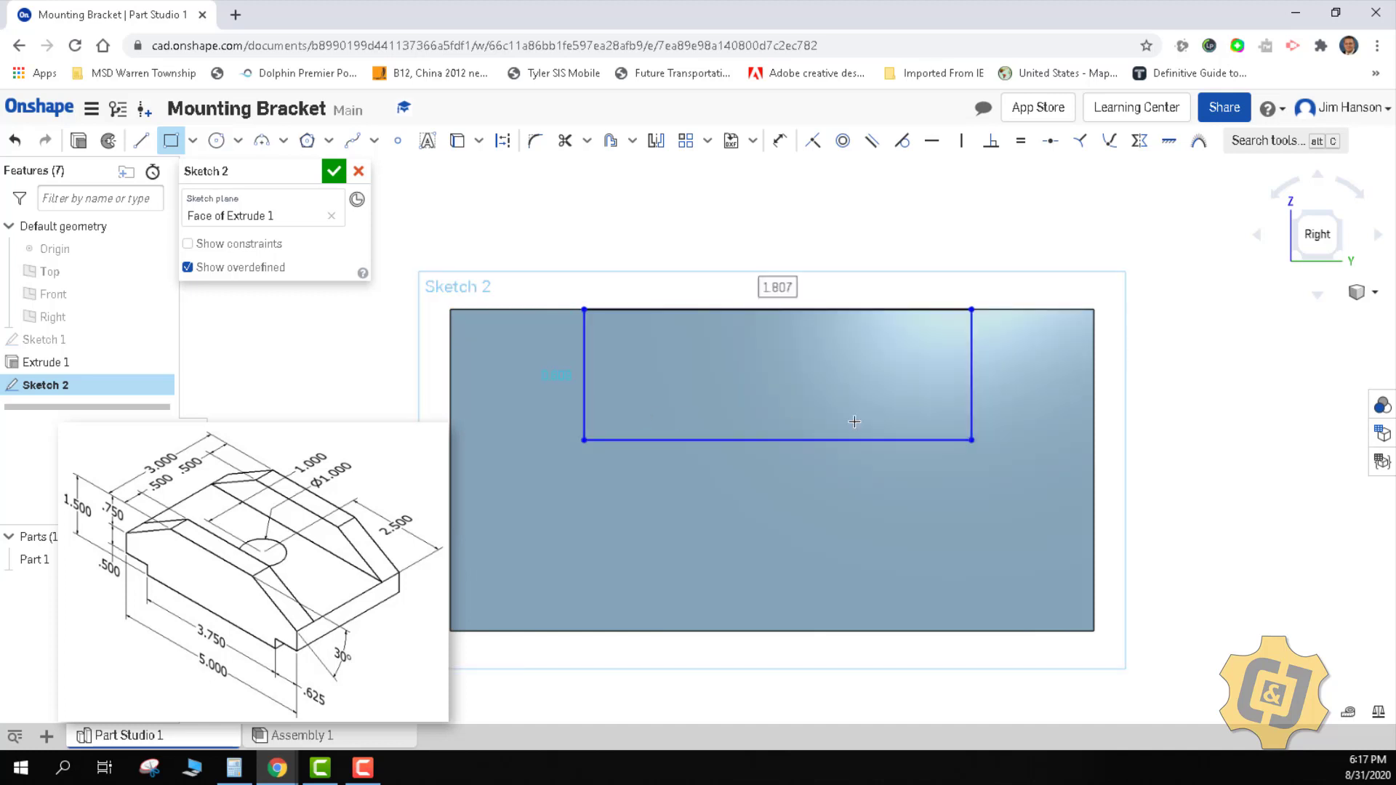
key("Tab")
key("Tab")
left_click(780, 140)
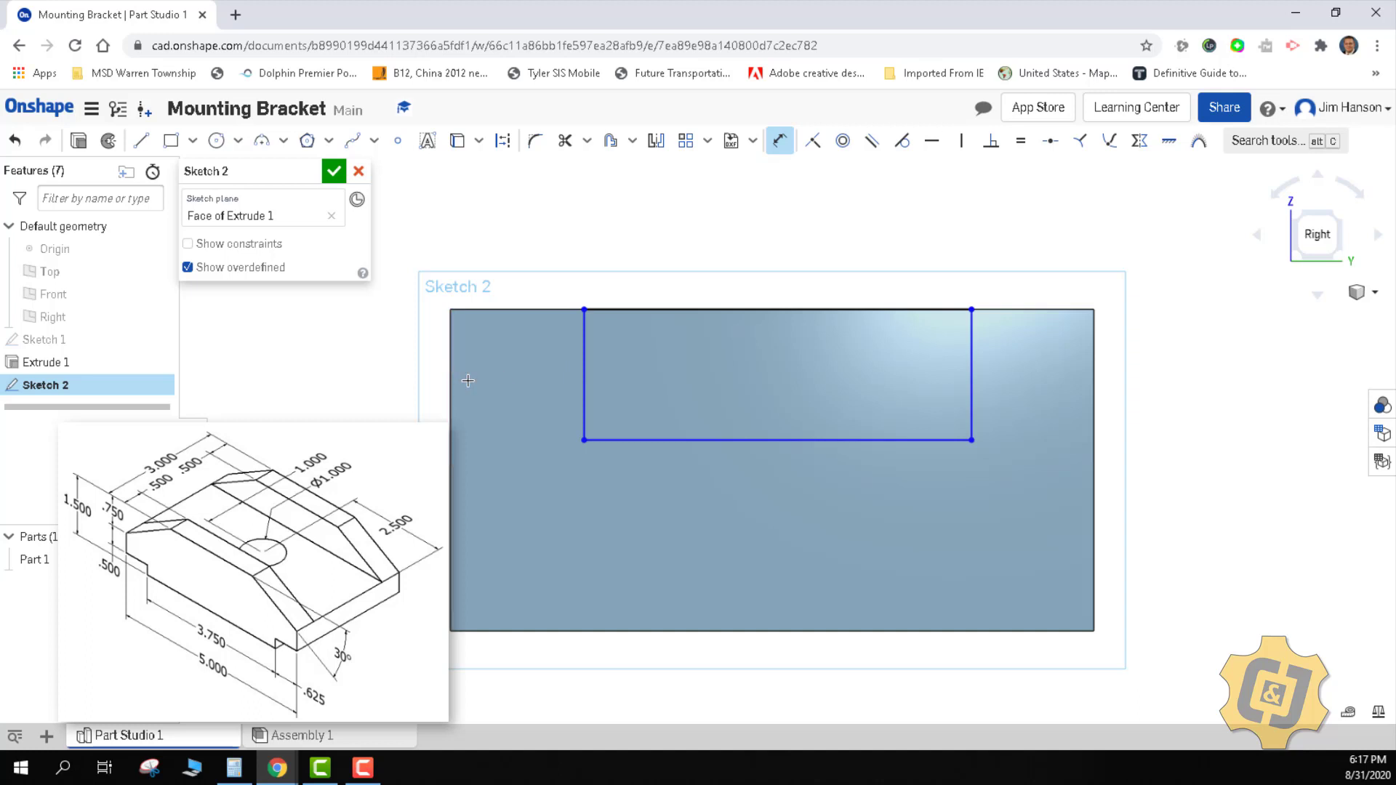
Dimension the rectangle's left side 0.5 in from the face's left edge.
left_click(574, 382)
left_click(451, 382)
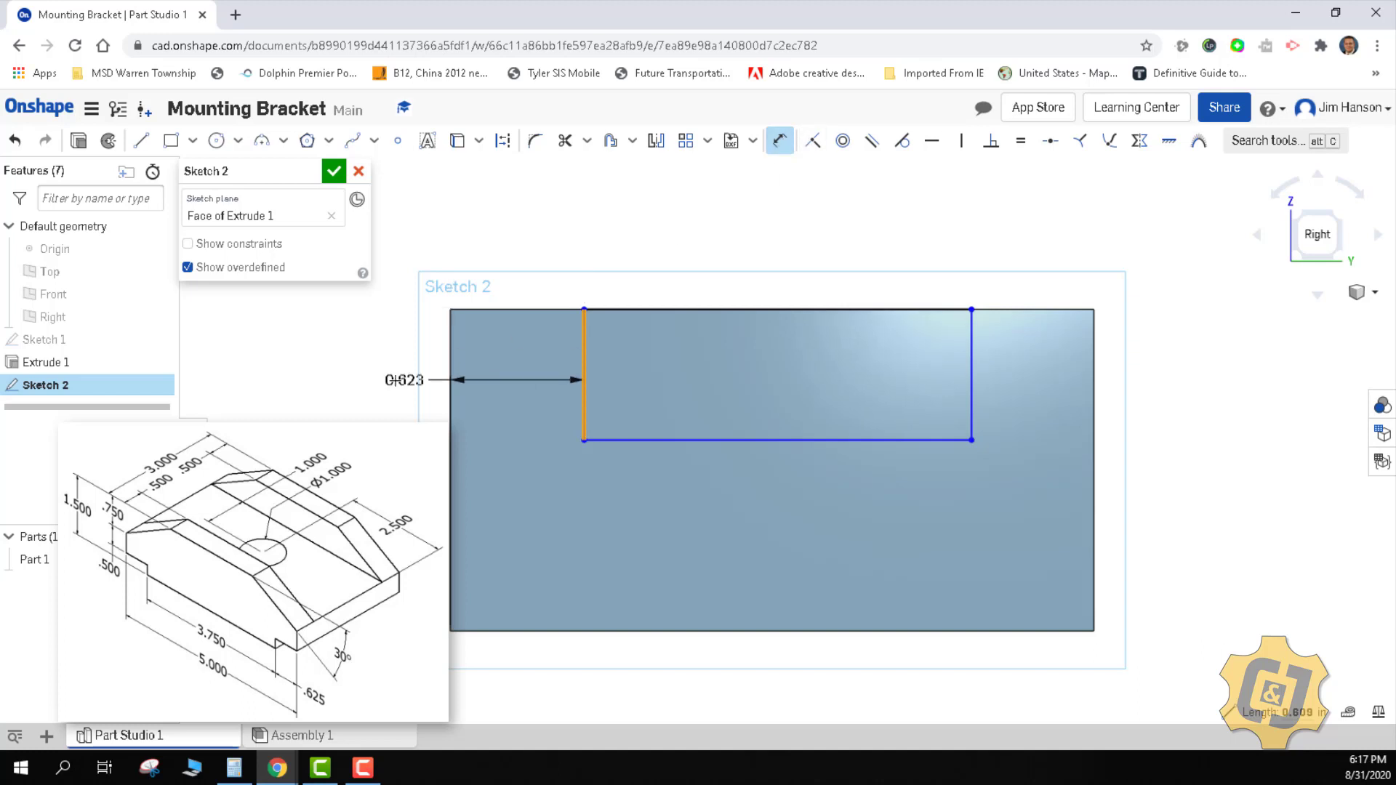
left_click(778, 144)
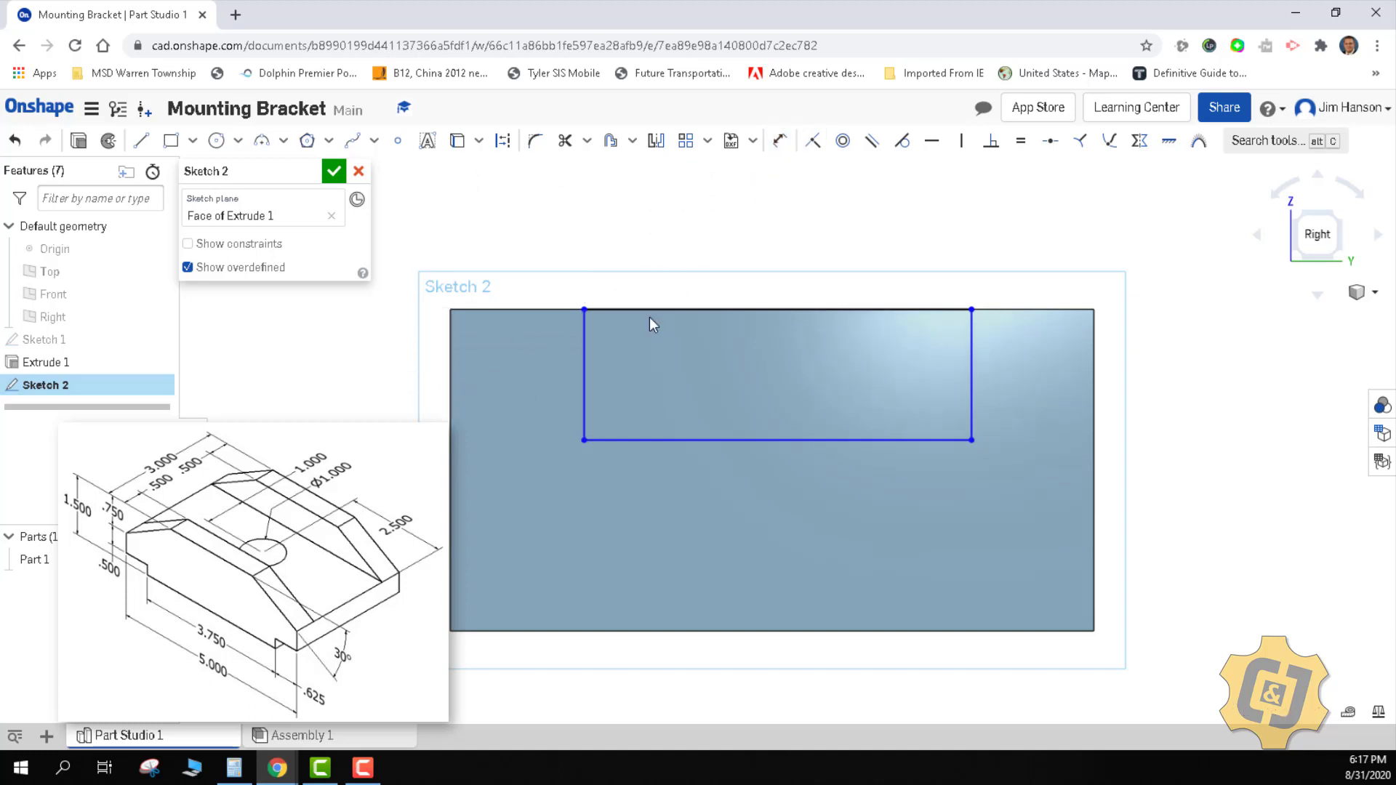
left_click(586, 363)
left_click(778, 141)
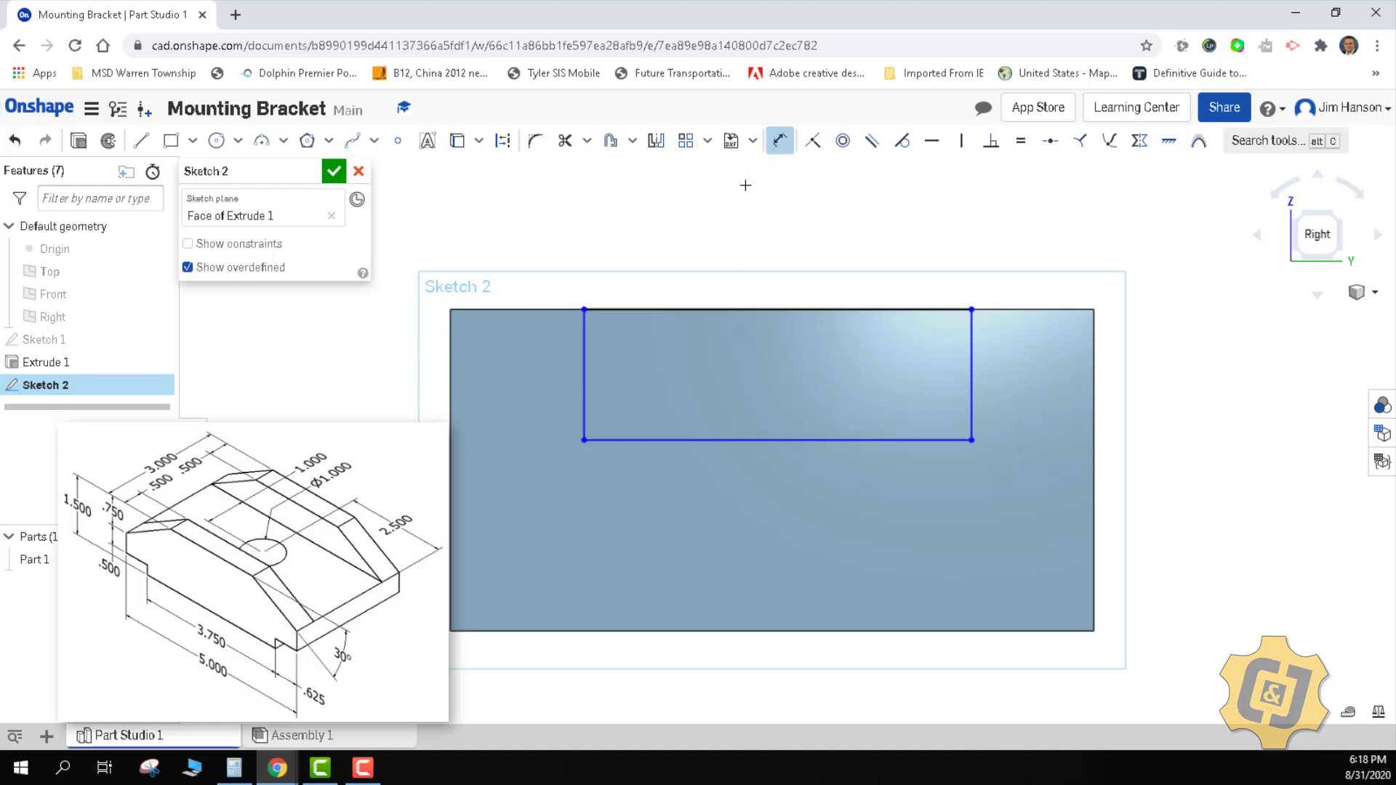
left_click(584, 365)
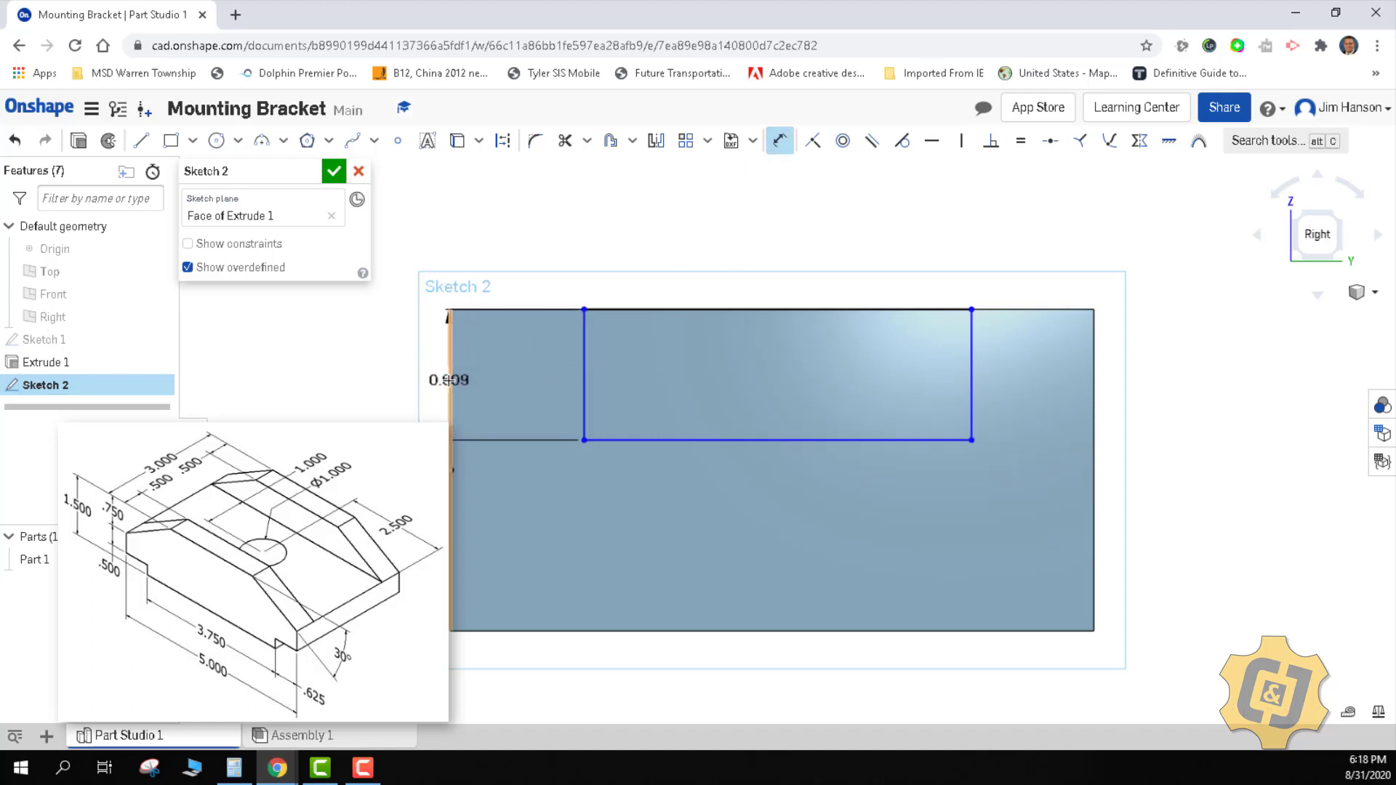
left_click(451, 374)
left_click(500, 367)
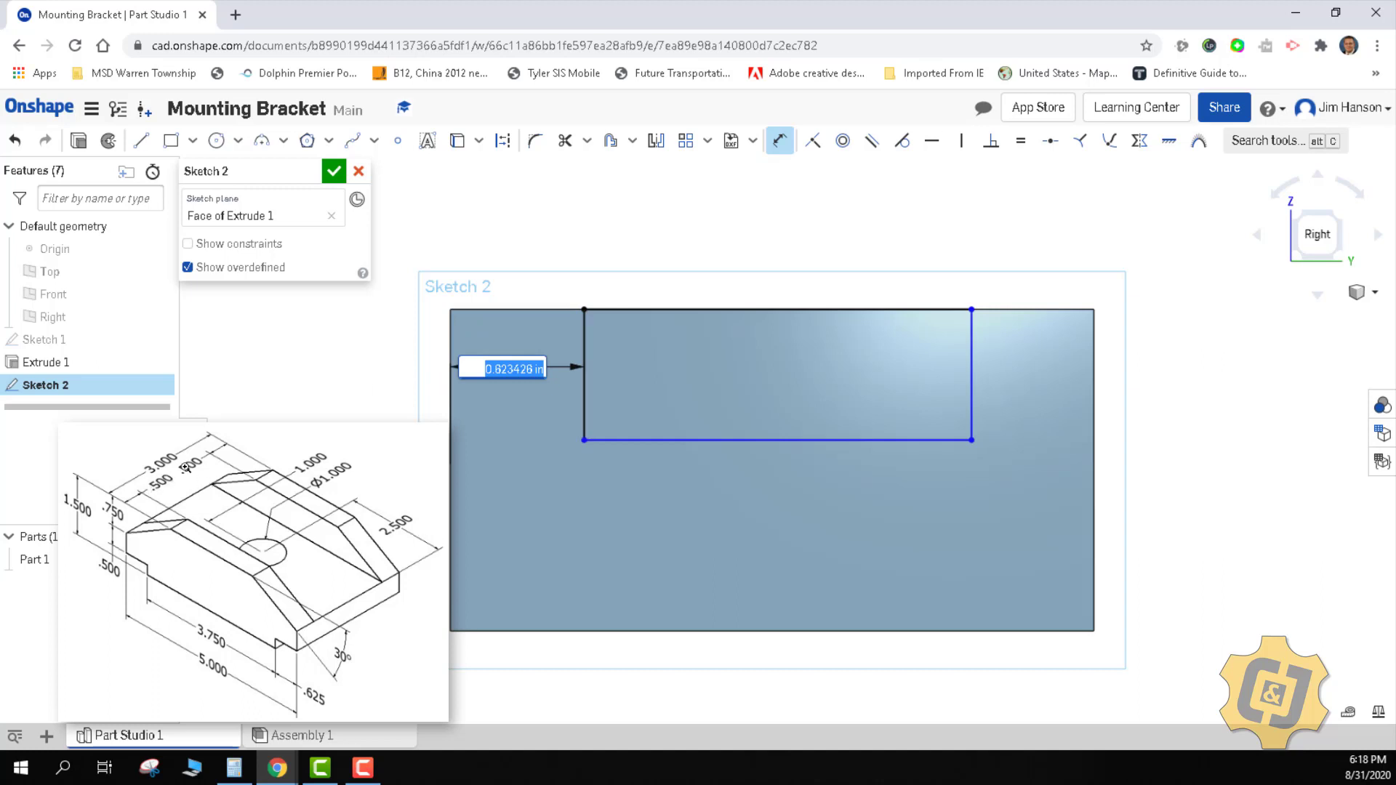
left_click(217, 382)
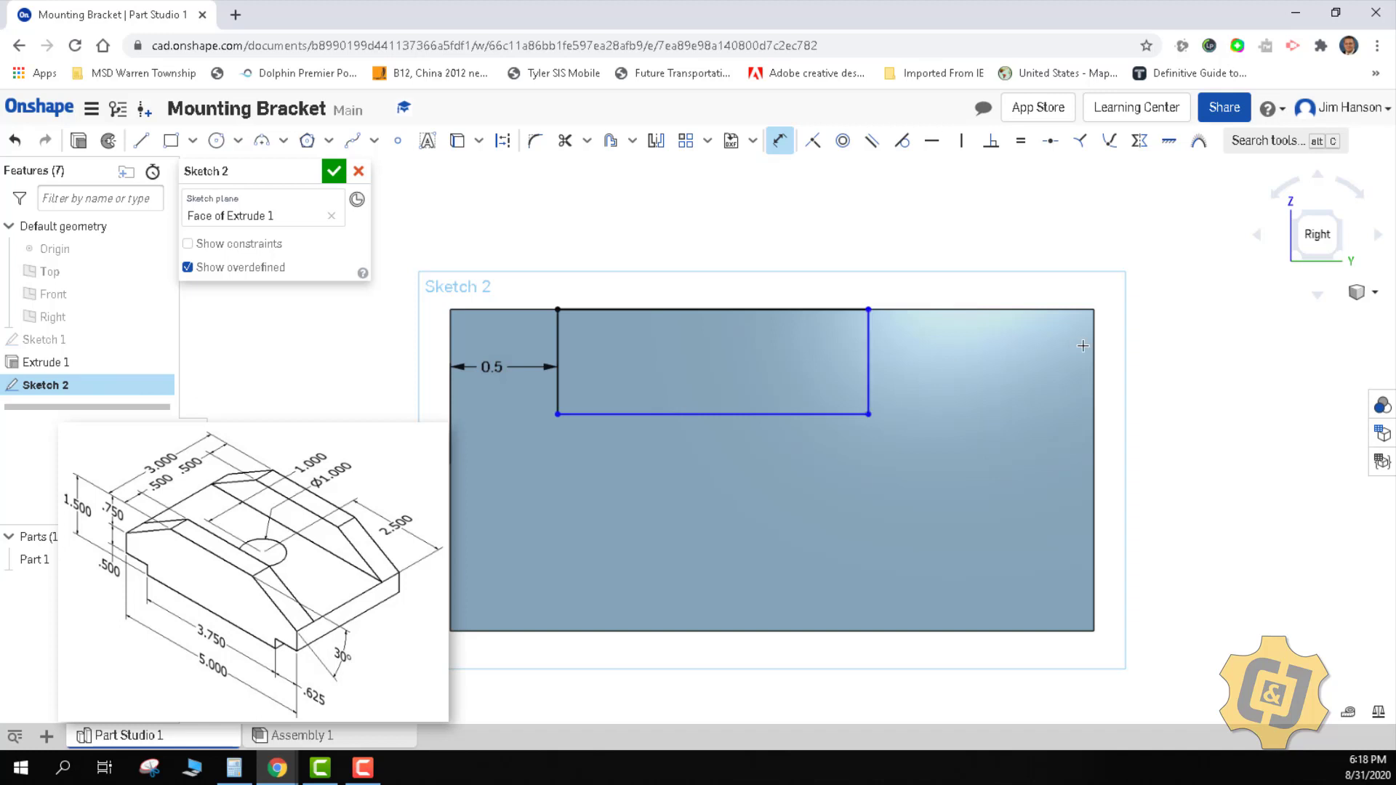
Dimension the rectangle's right side 0.5 in from the face's right edge.
left_click(869, 360)
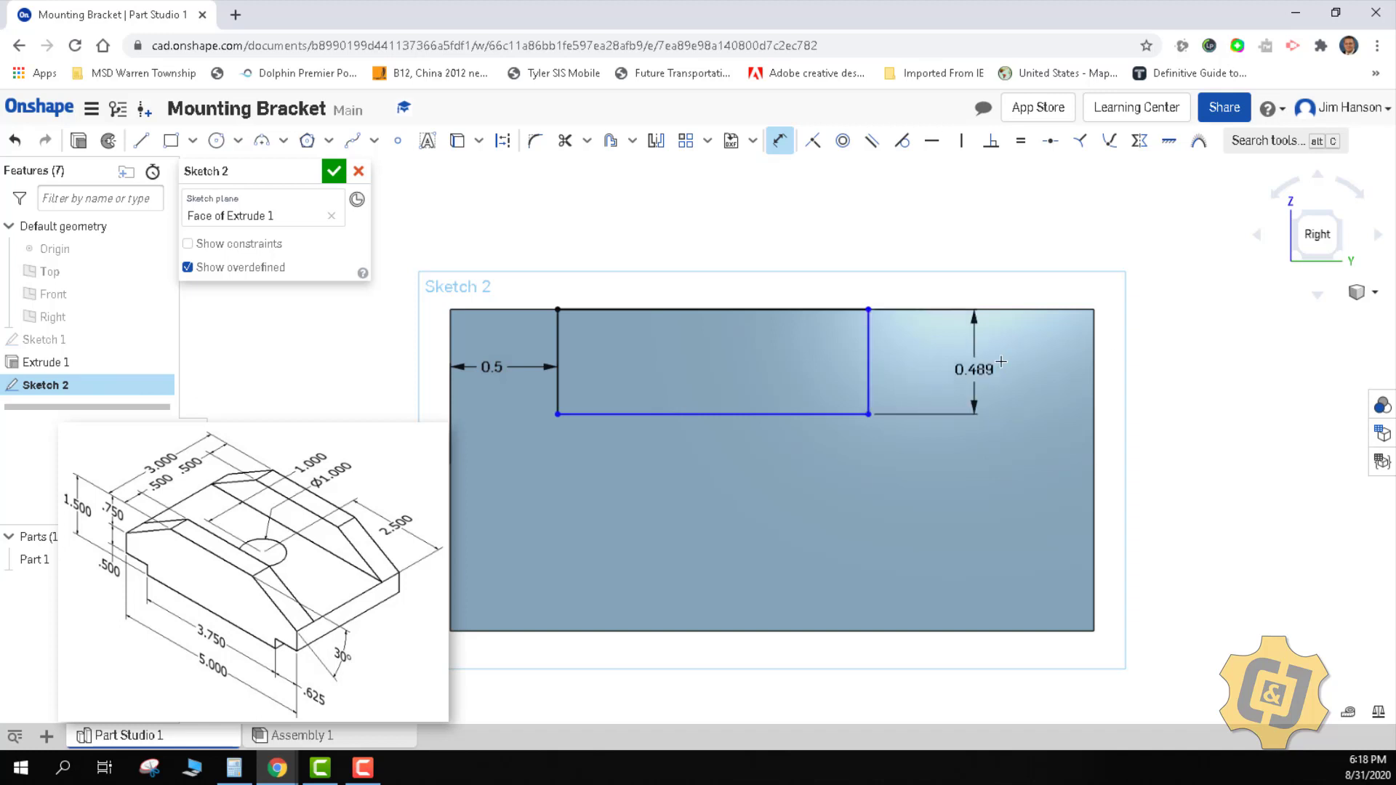
left_click(1094, 356)
left_click(1040, 358)
type("0.5")
key("Return")
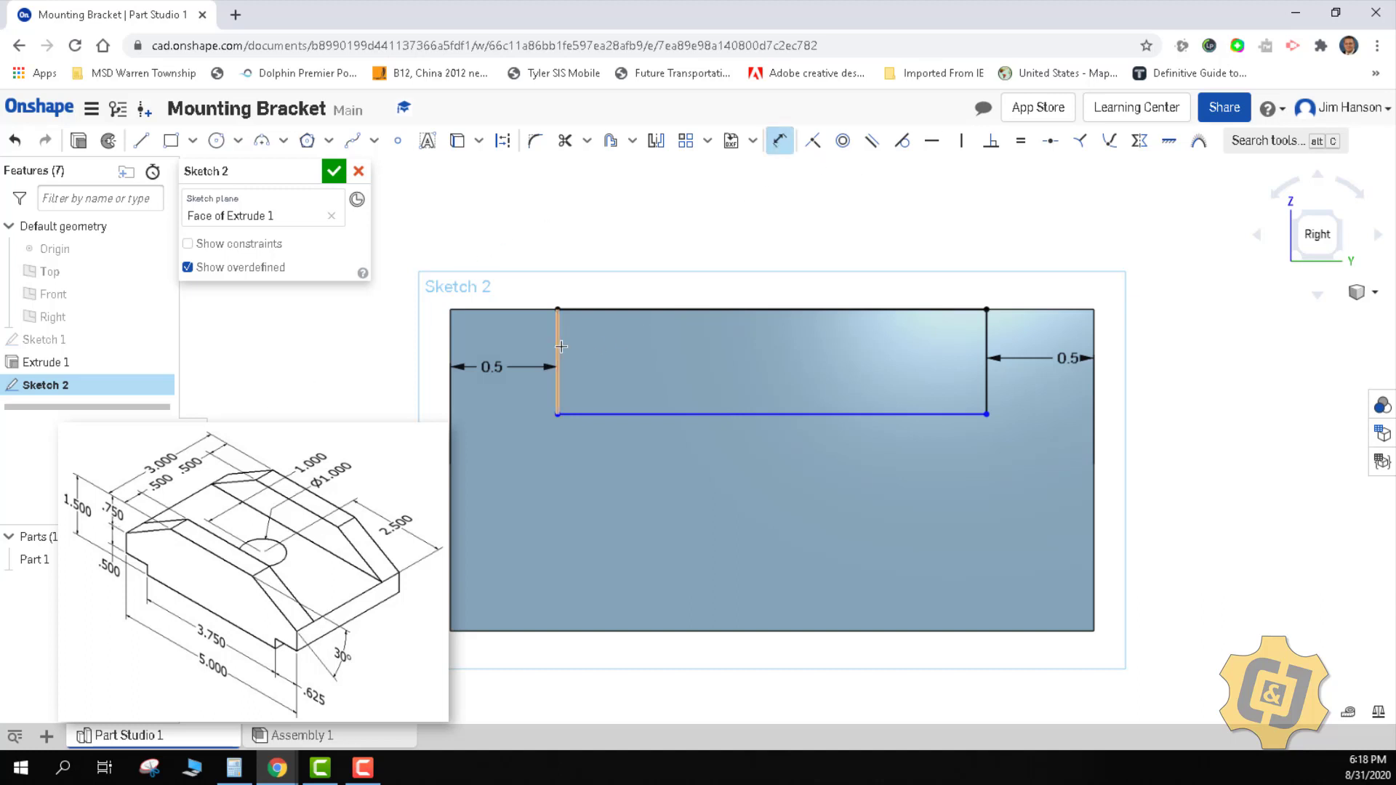
Set the rectangle's vertical side to 0.75 in.
left_click(561, 346)
left_click(595, 354)
type(".75")
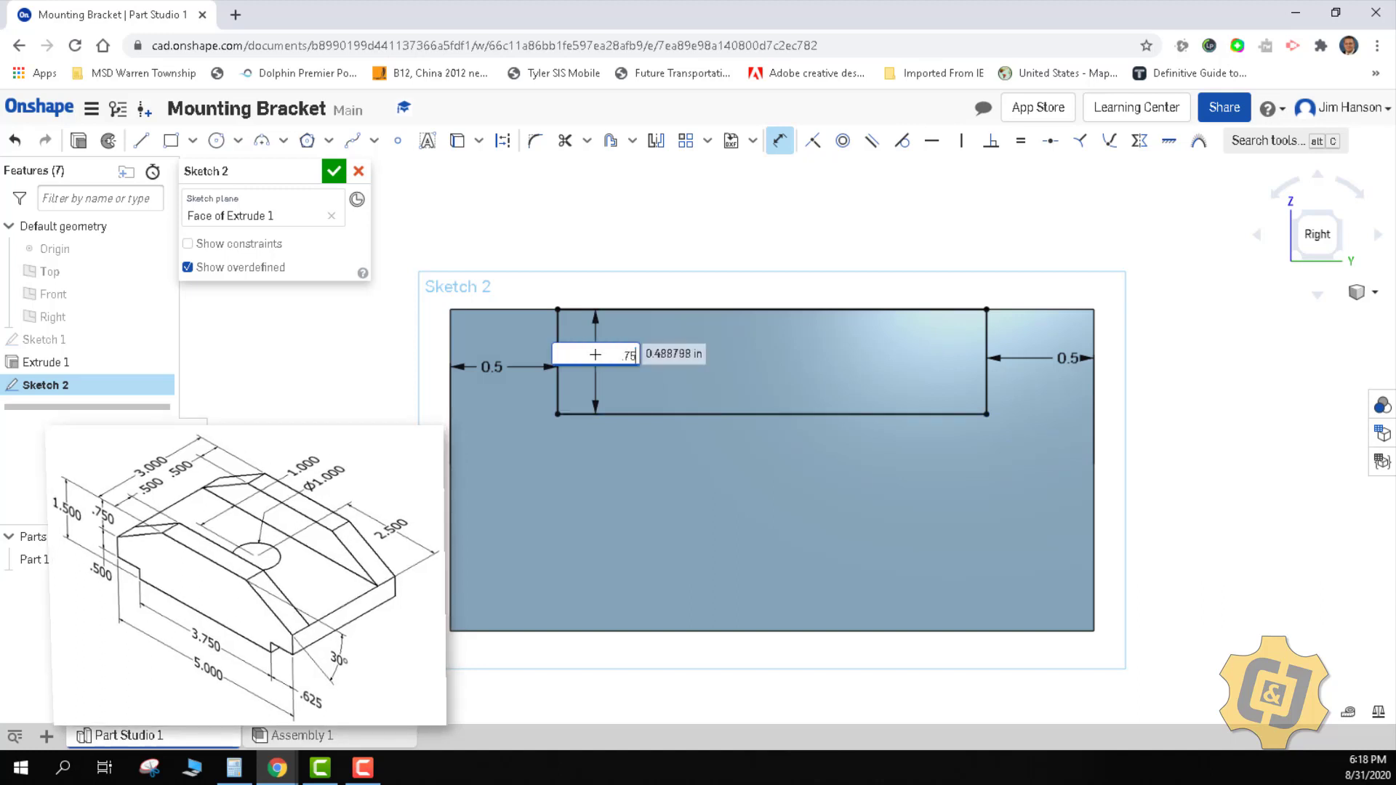
key("Return")
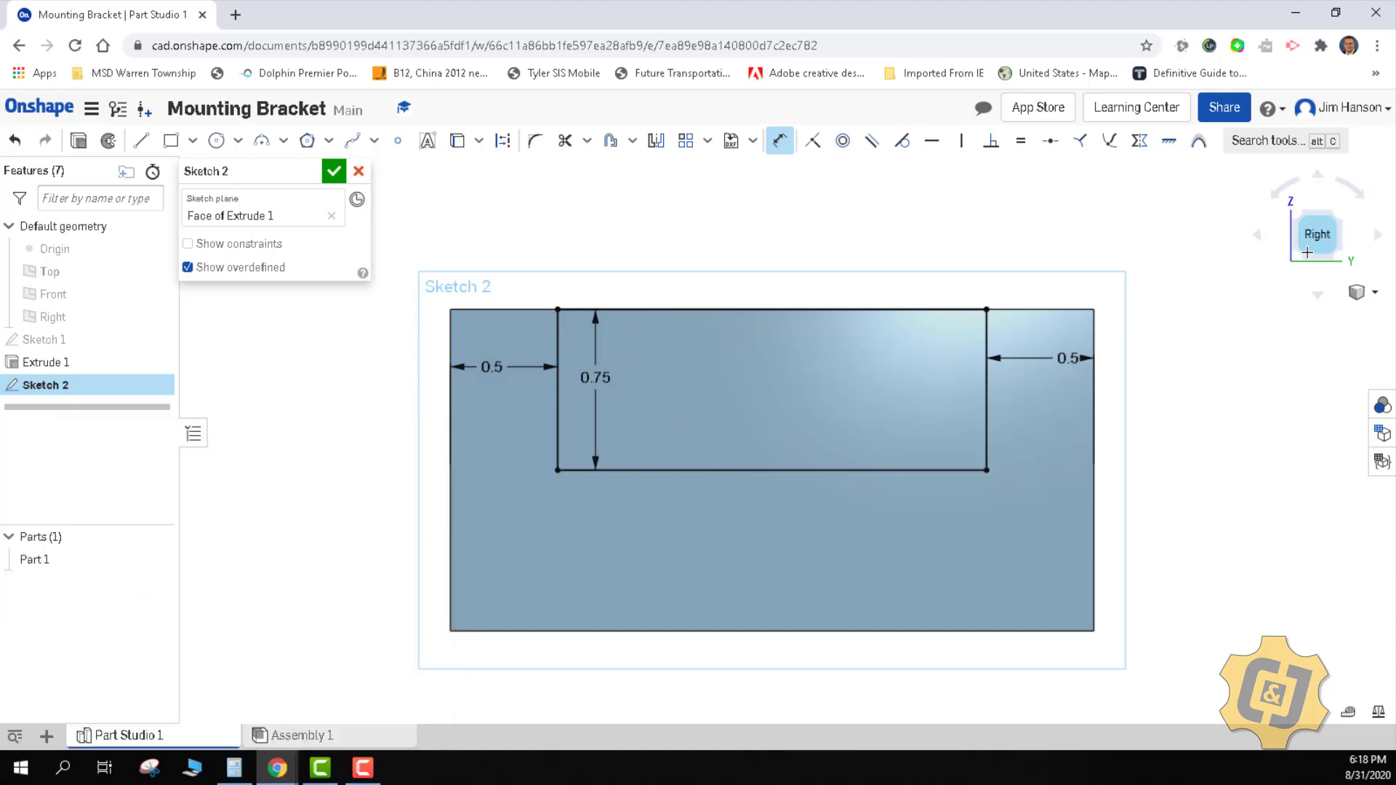
Accept Sketch 2 and cut its rectangle with a Remove, Through all extrude.
left_click(1365, 292)
left_click(1303, 329)
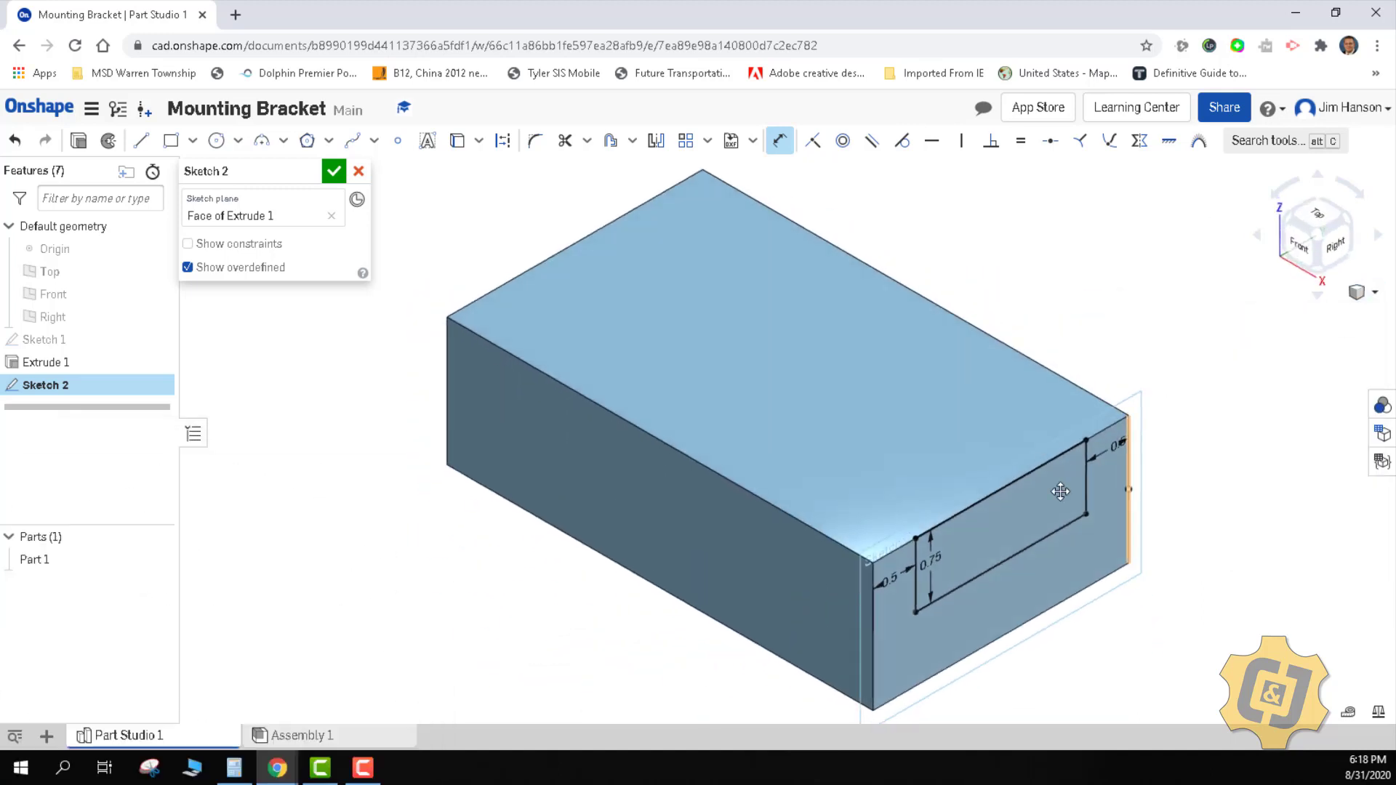
left_click(334, 172)
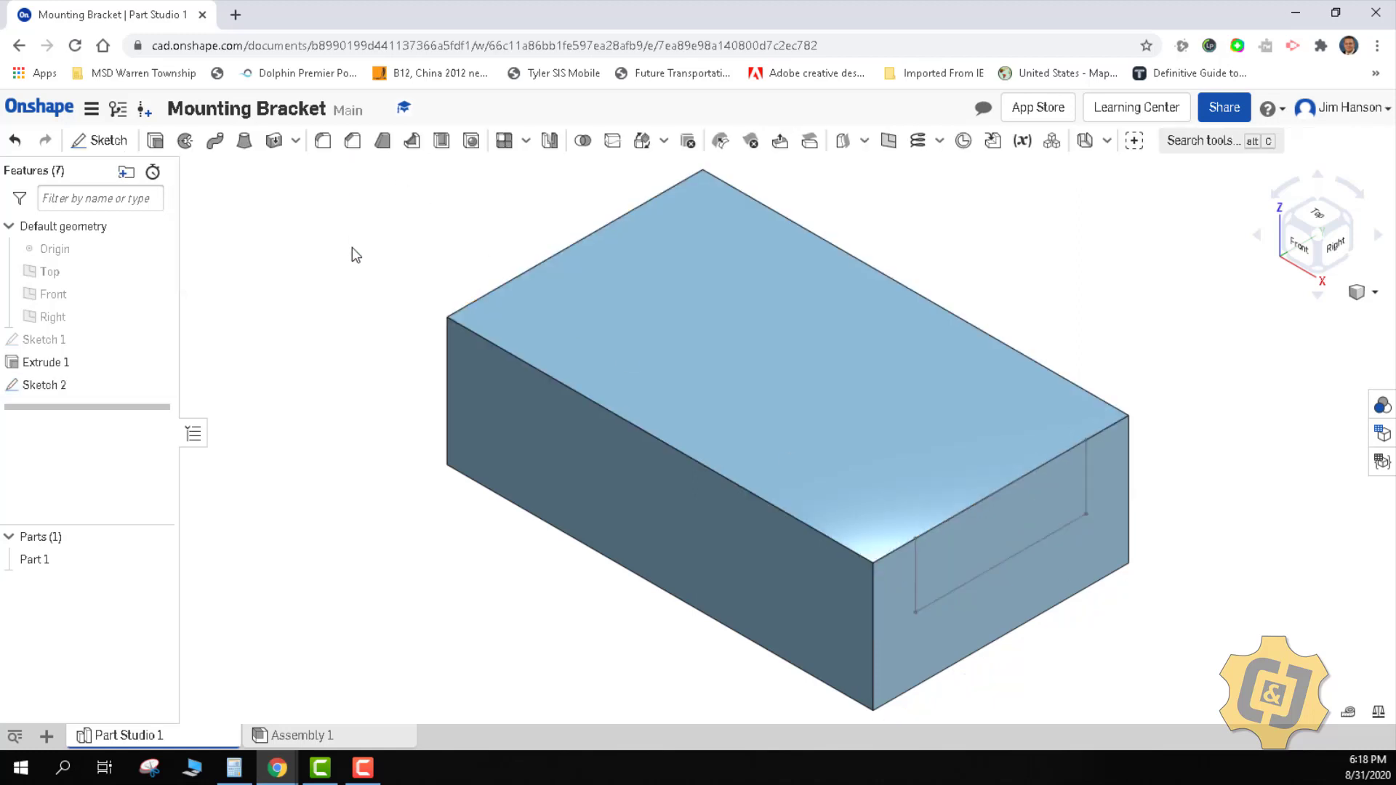
left_click(155, 141)
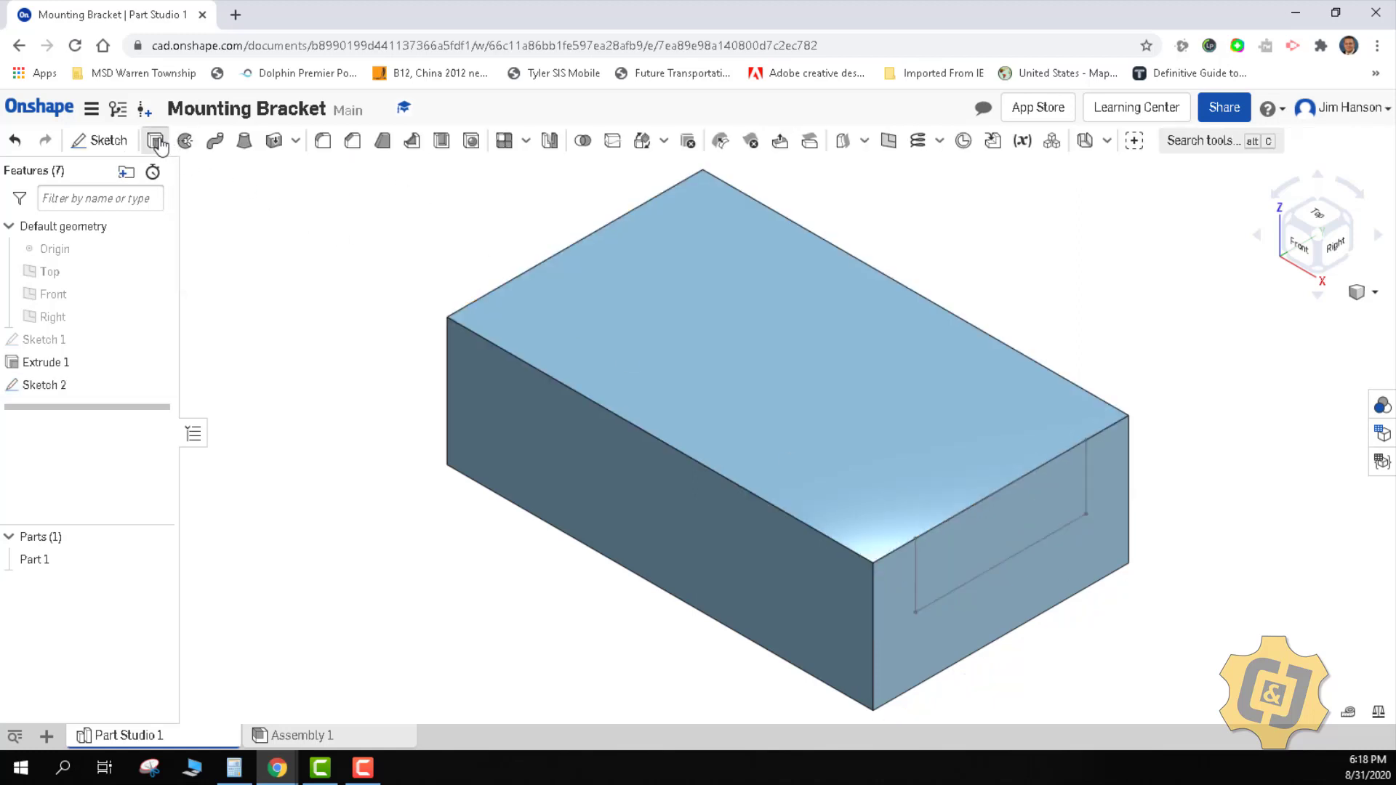
left_click(986, 531)
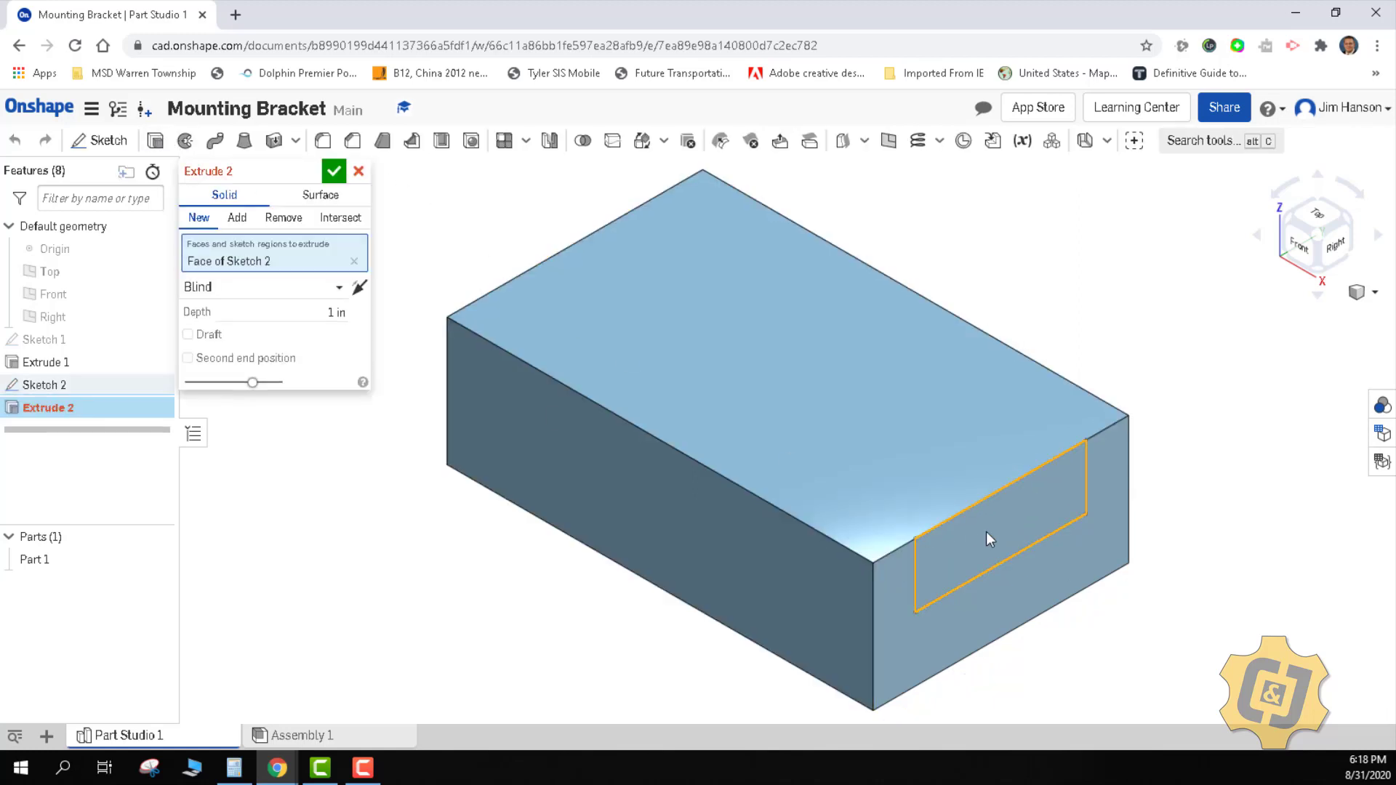
left_click(286, 220)
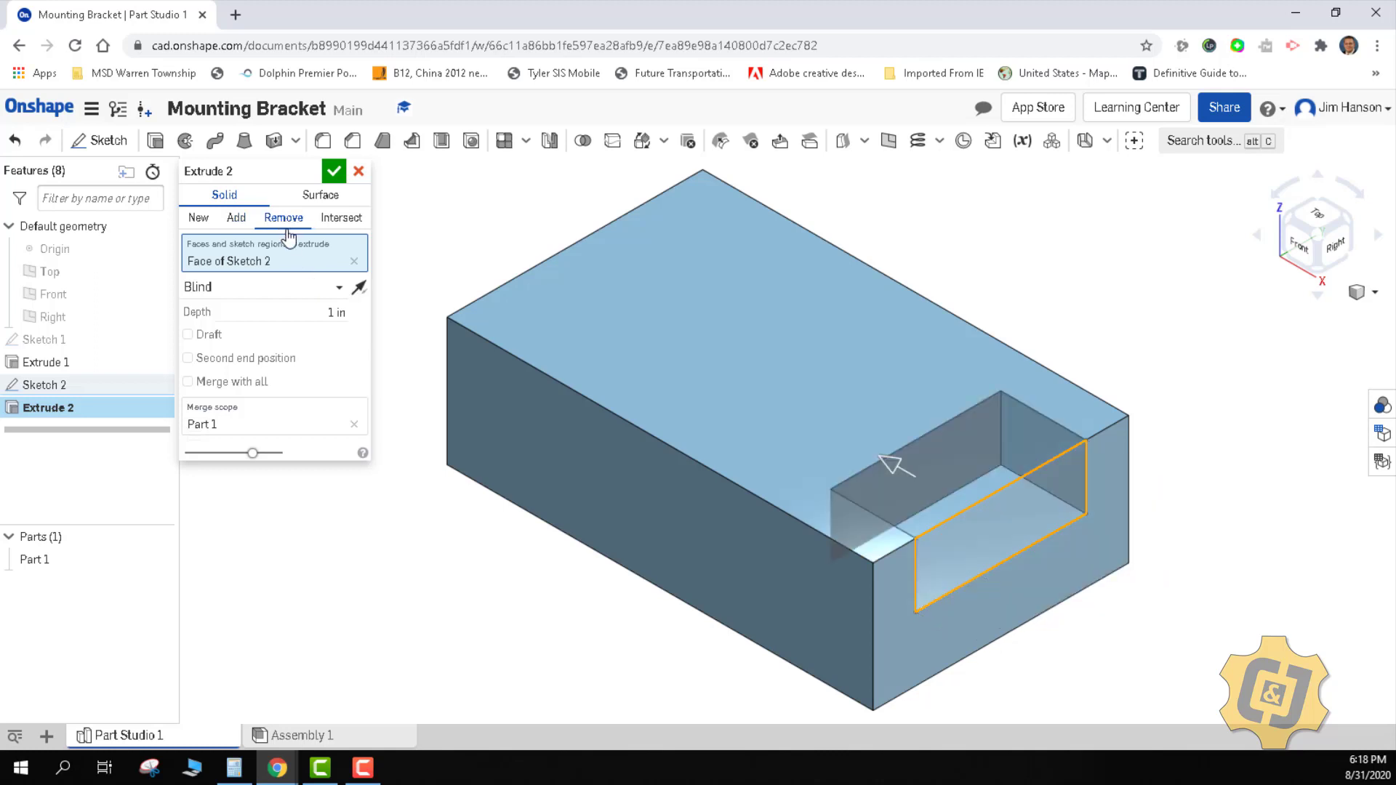
left_click(268, 291)
left_click(225, 451)
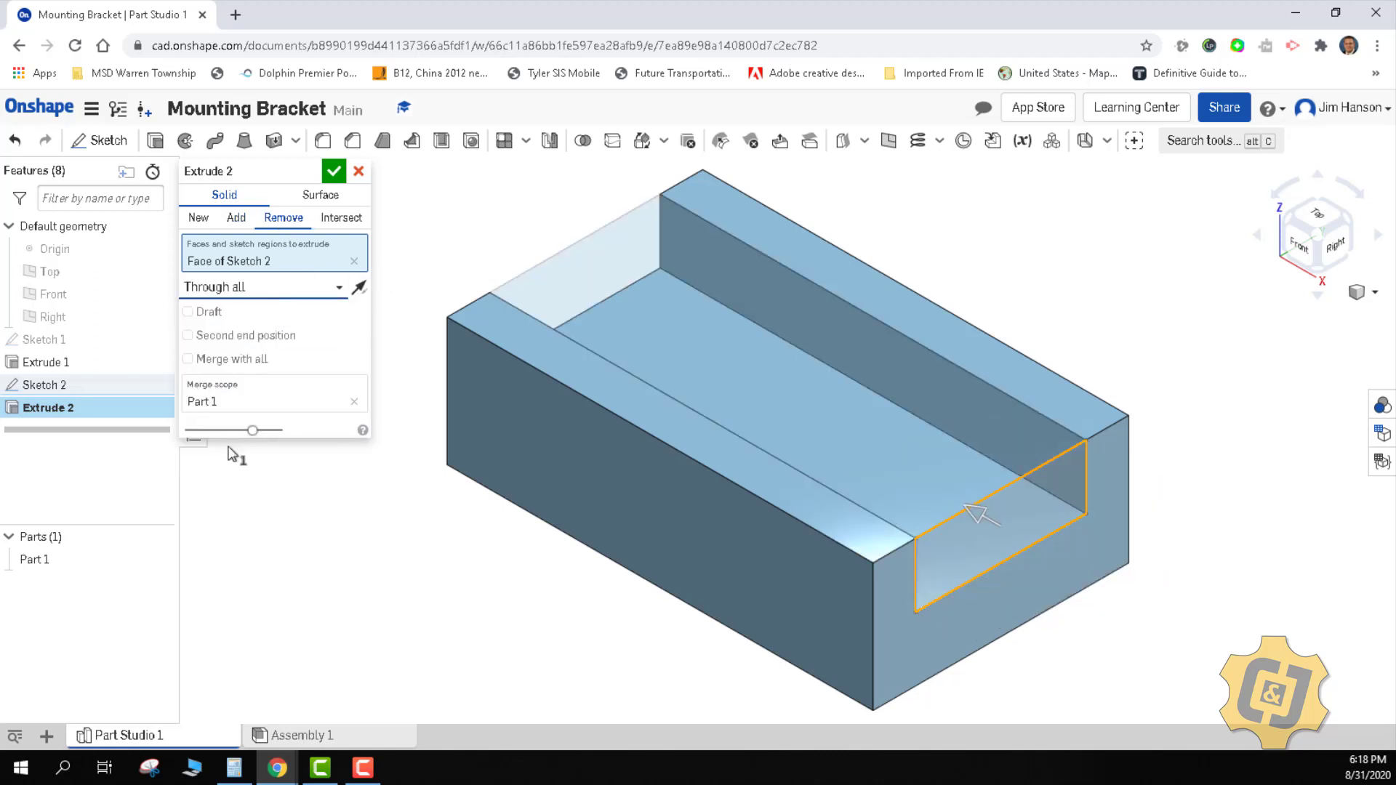
left_click(332, 173)
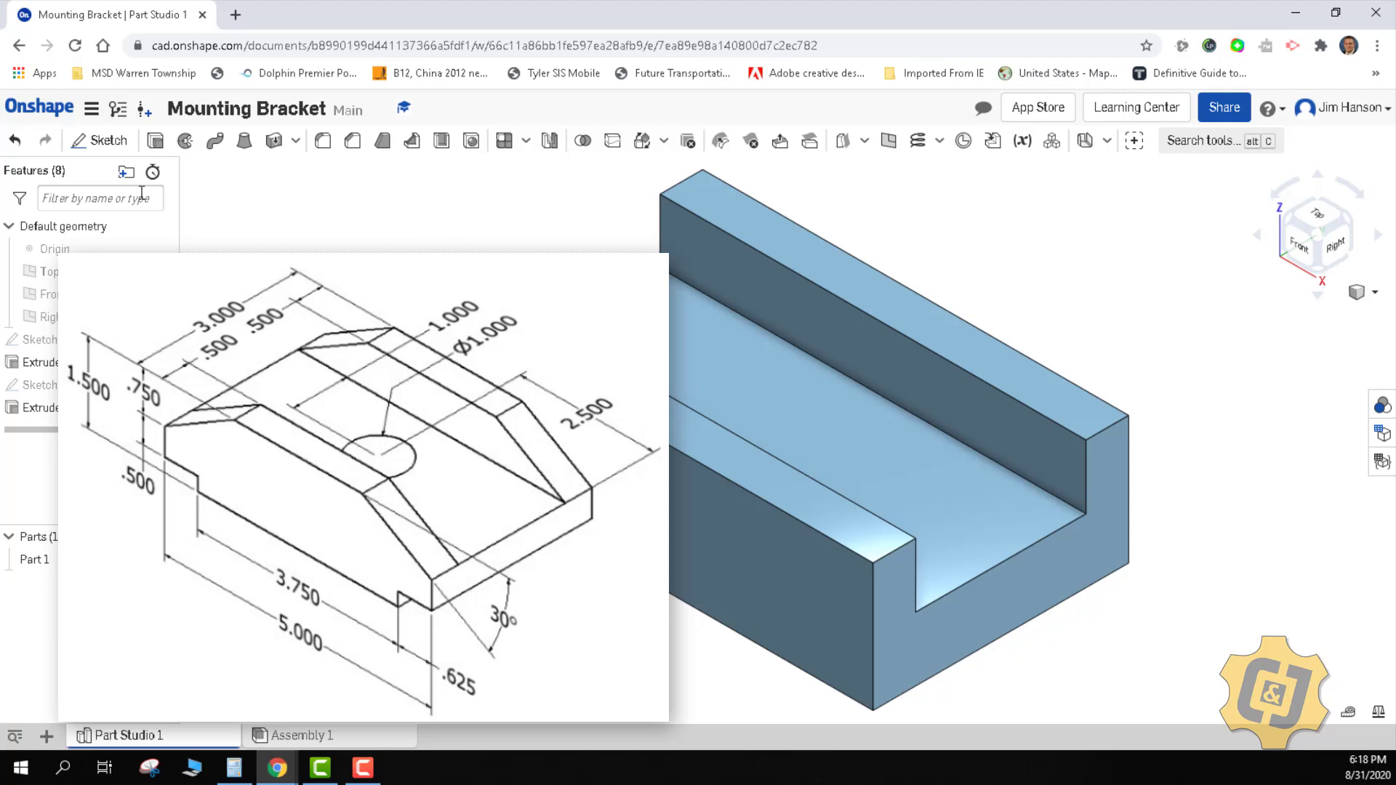
Start Sketch 3 on the slot floor, viewed normal, and place a point near its centre.
left_click(106, 146)
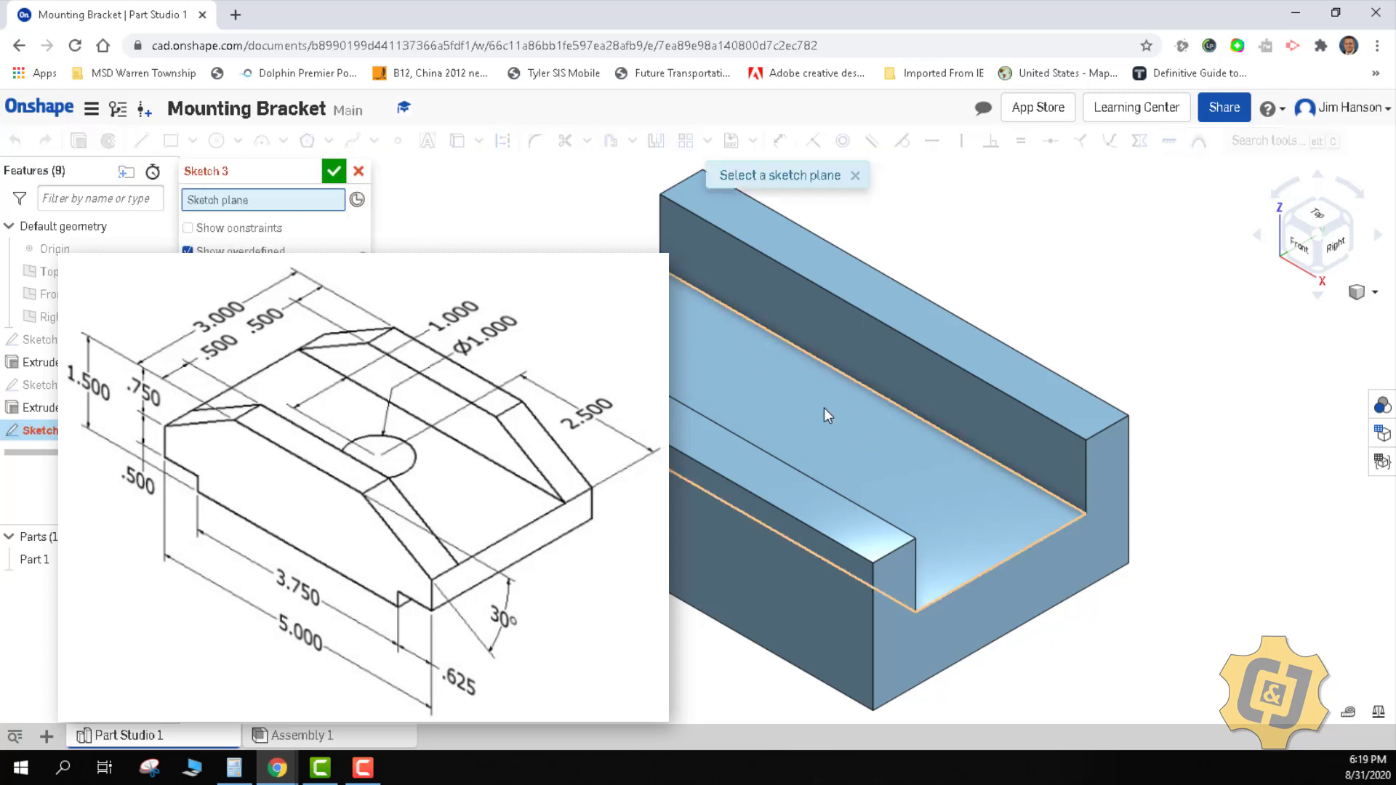
left_click(804, 401)
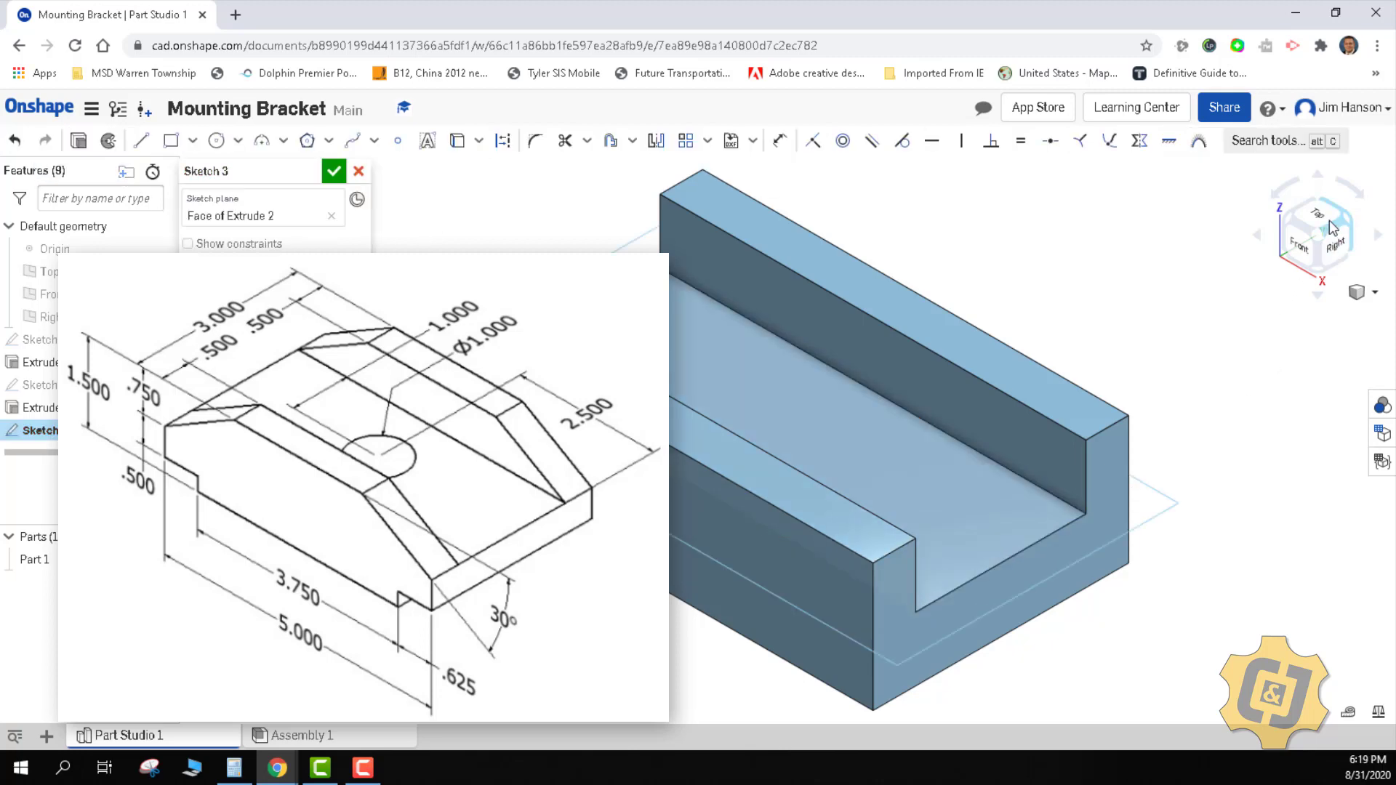
key("n")
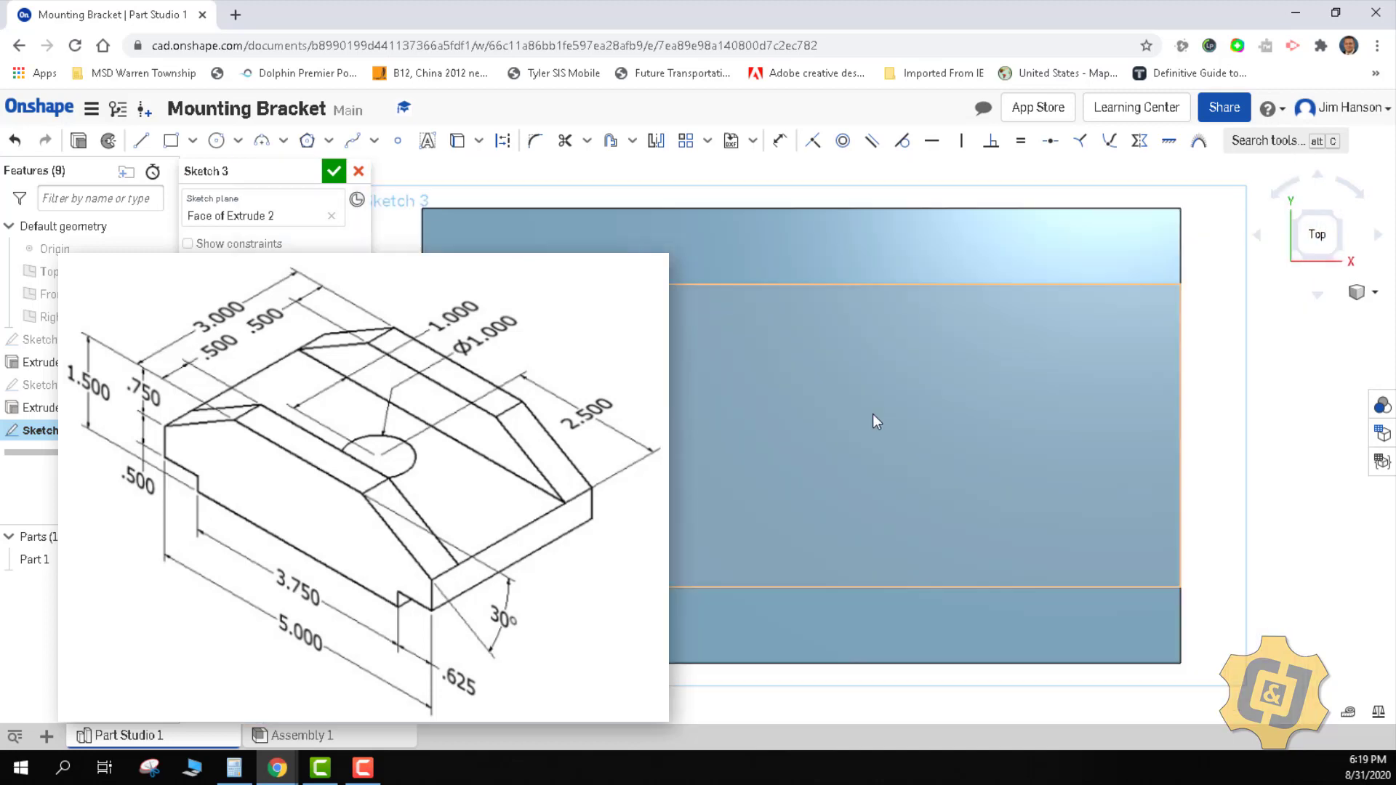
key("f")
left_click(397, 141)
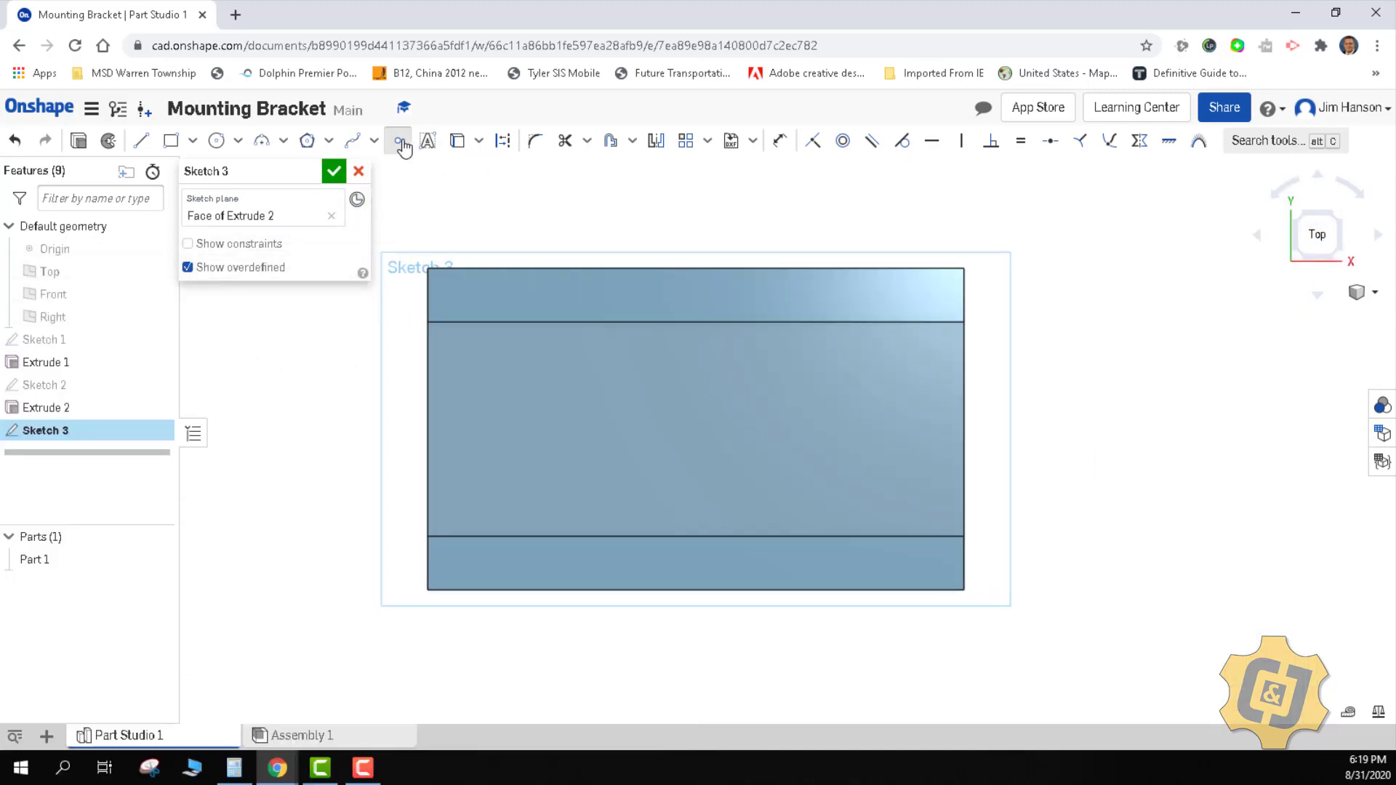
left_click(711, 428)
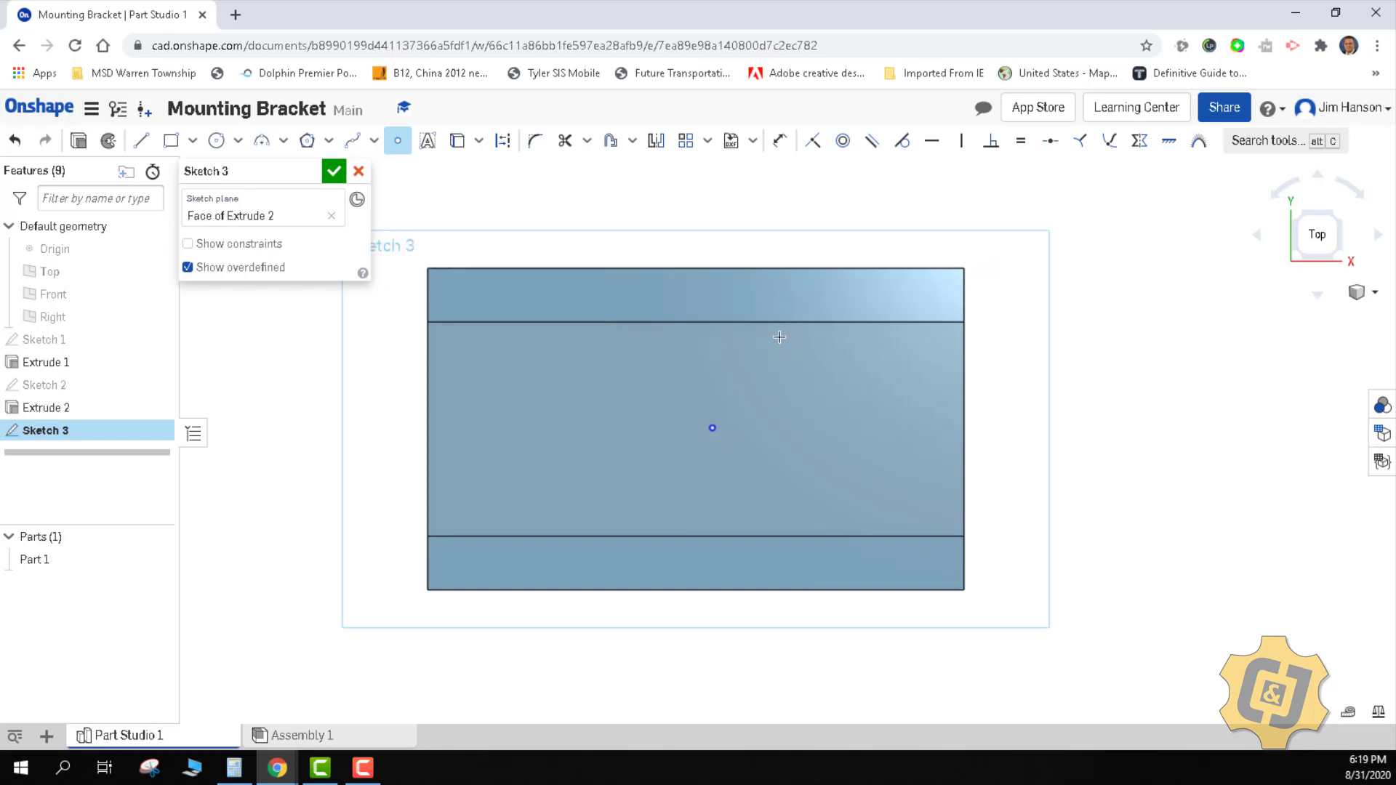
Dimension the point 2.5 in from the part's right end edge.
left_click(780, 140)
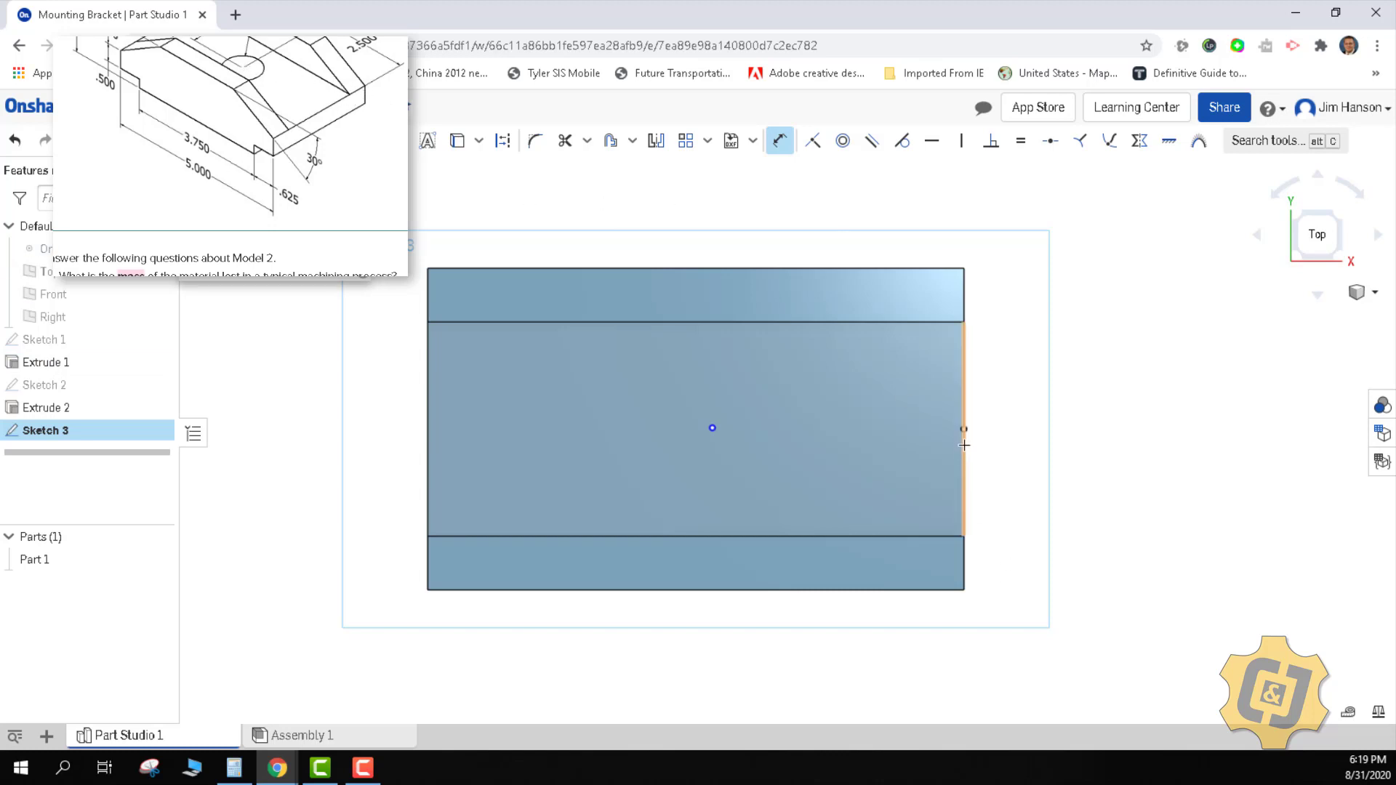
left_click(712, 430)
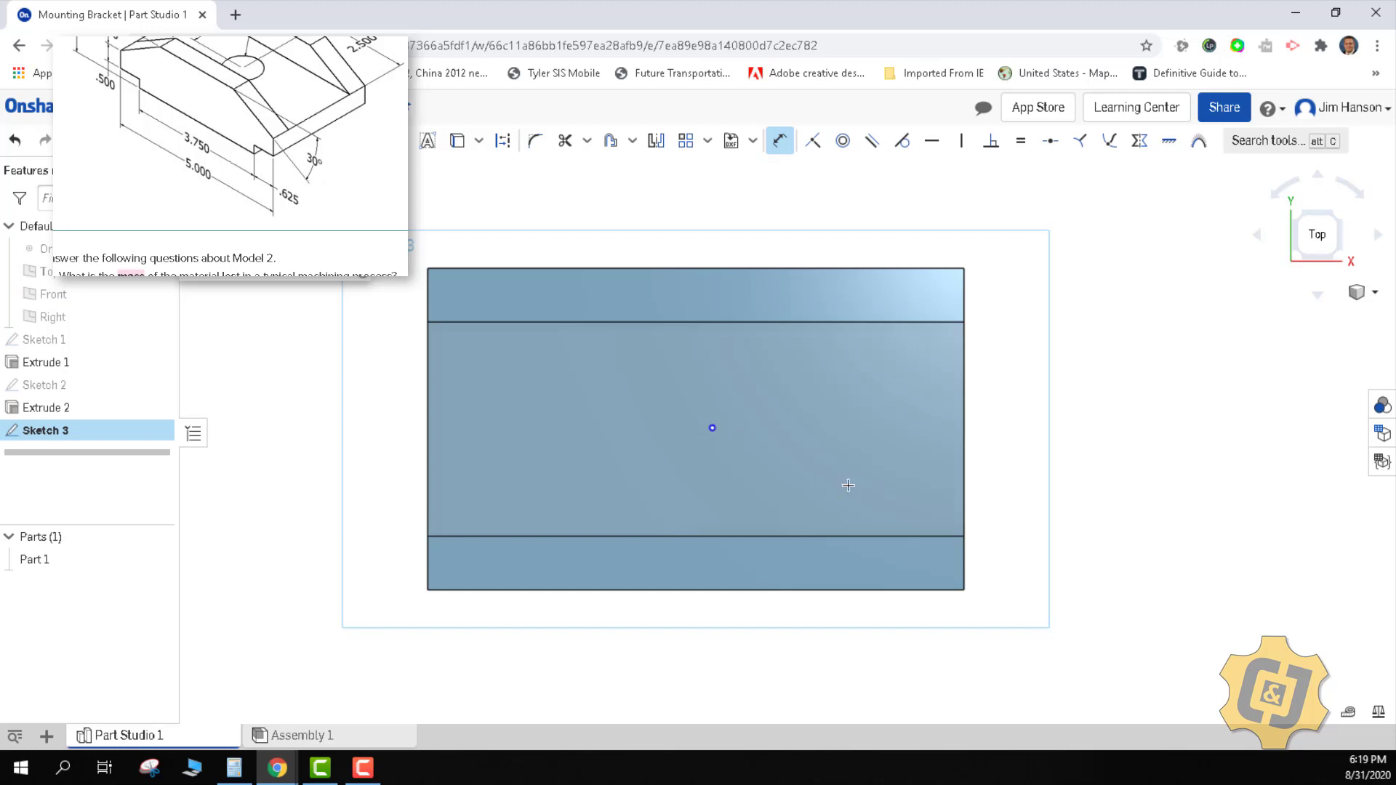
left_click(967, 465)
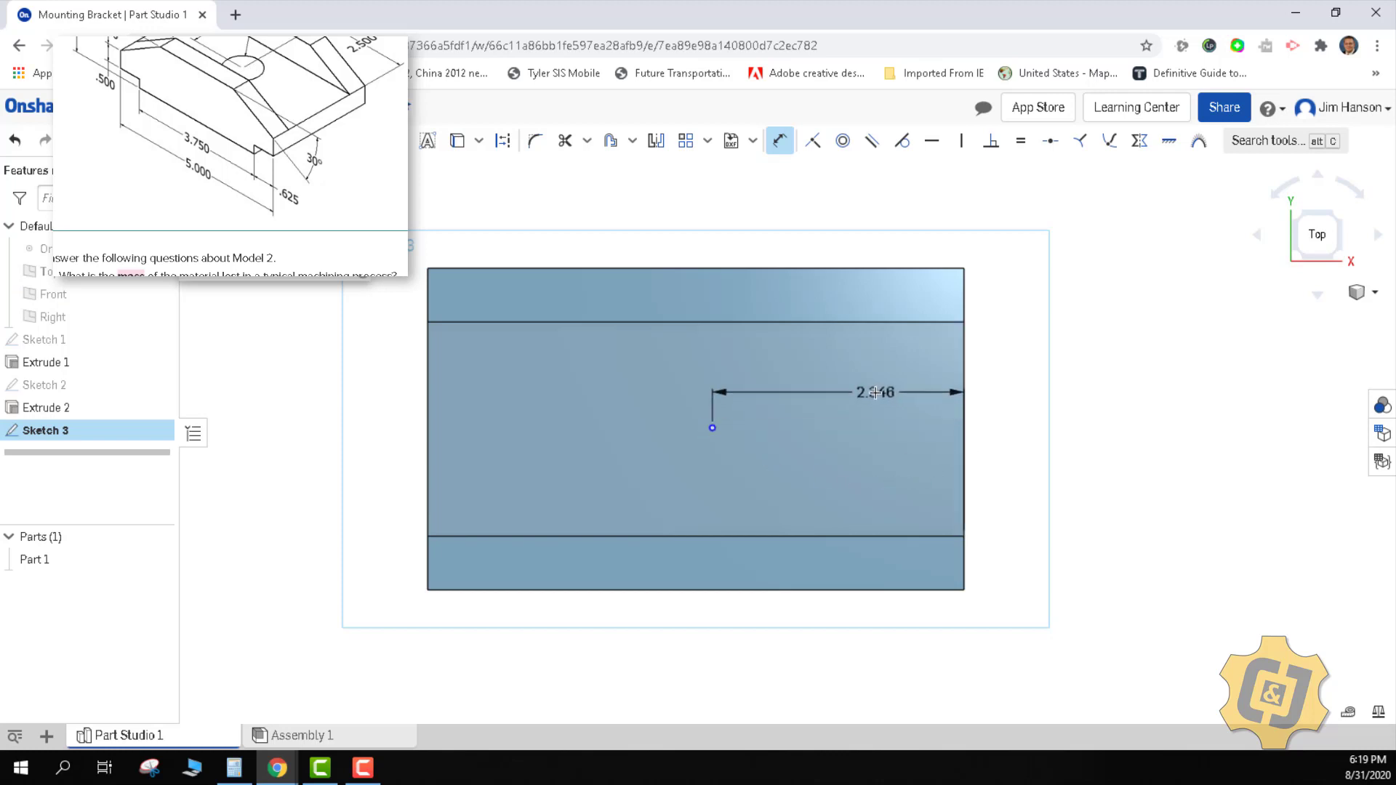
left_click(872, 393)
type("2.5")
key("Return")
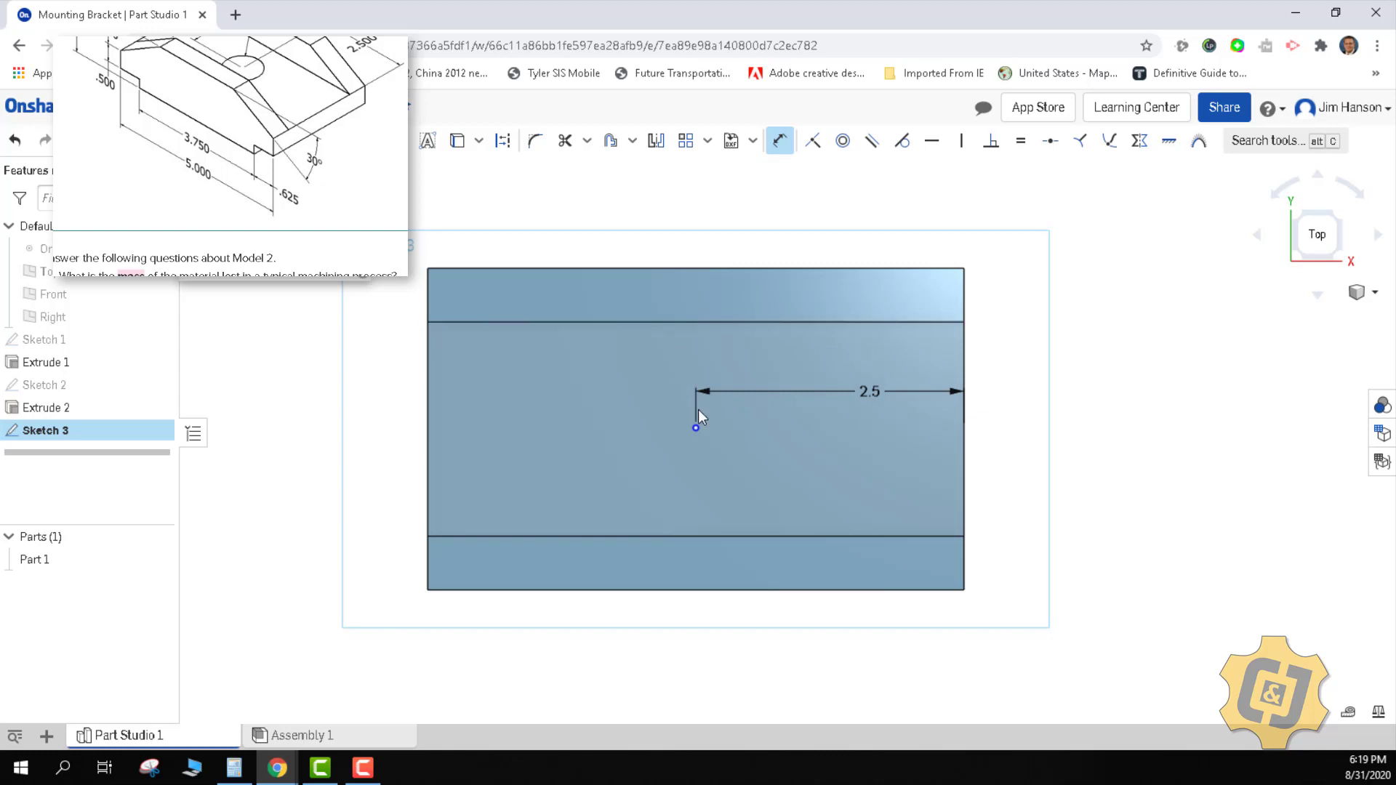
Dimension the point 1 in from the slot's upper edge and accept Sketch 3.
left_click(657, 327)
left_click(723, 374)
type("1")
key("Return")
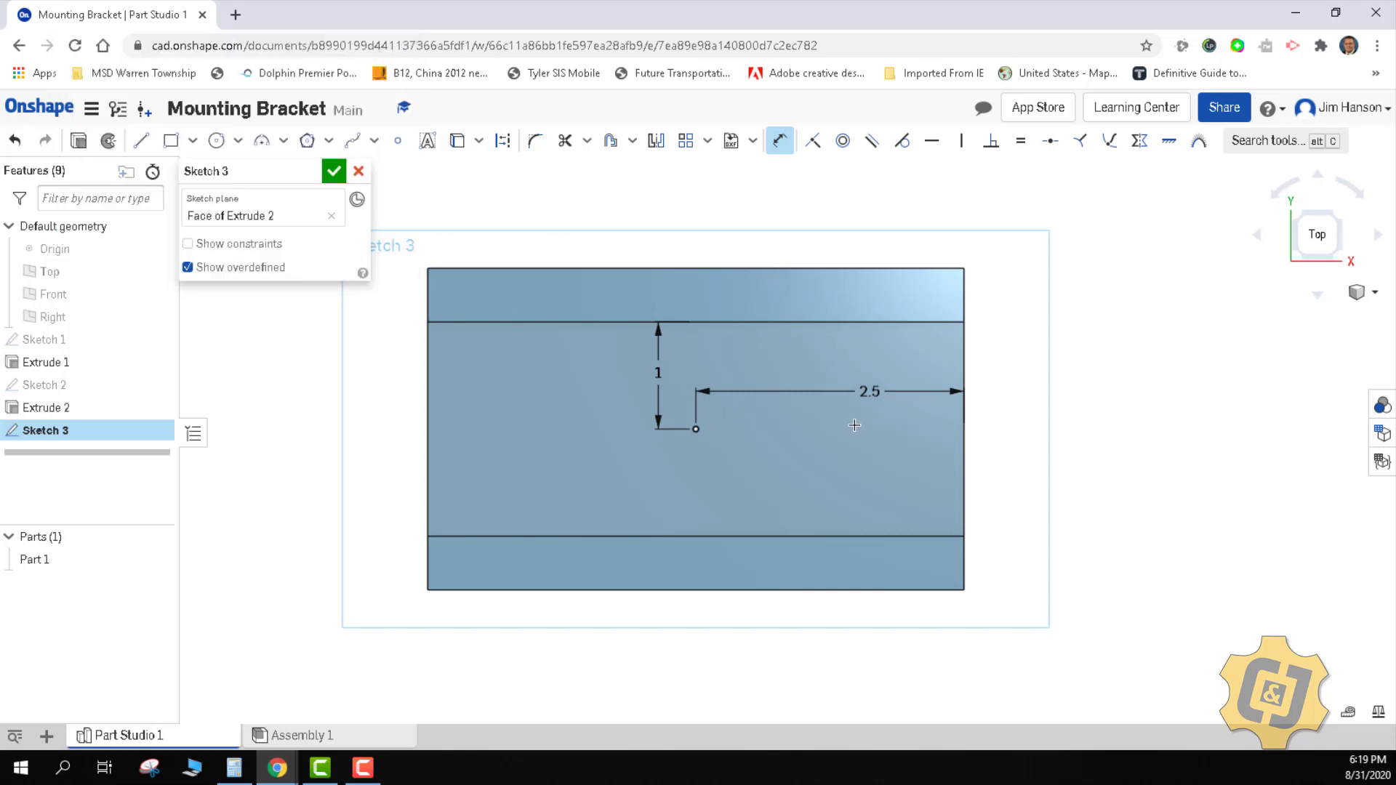
left_click(334, 170)
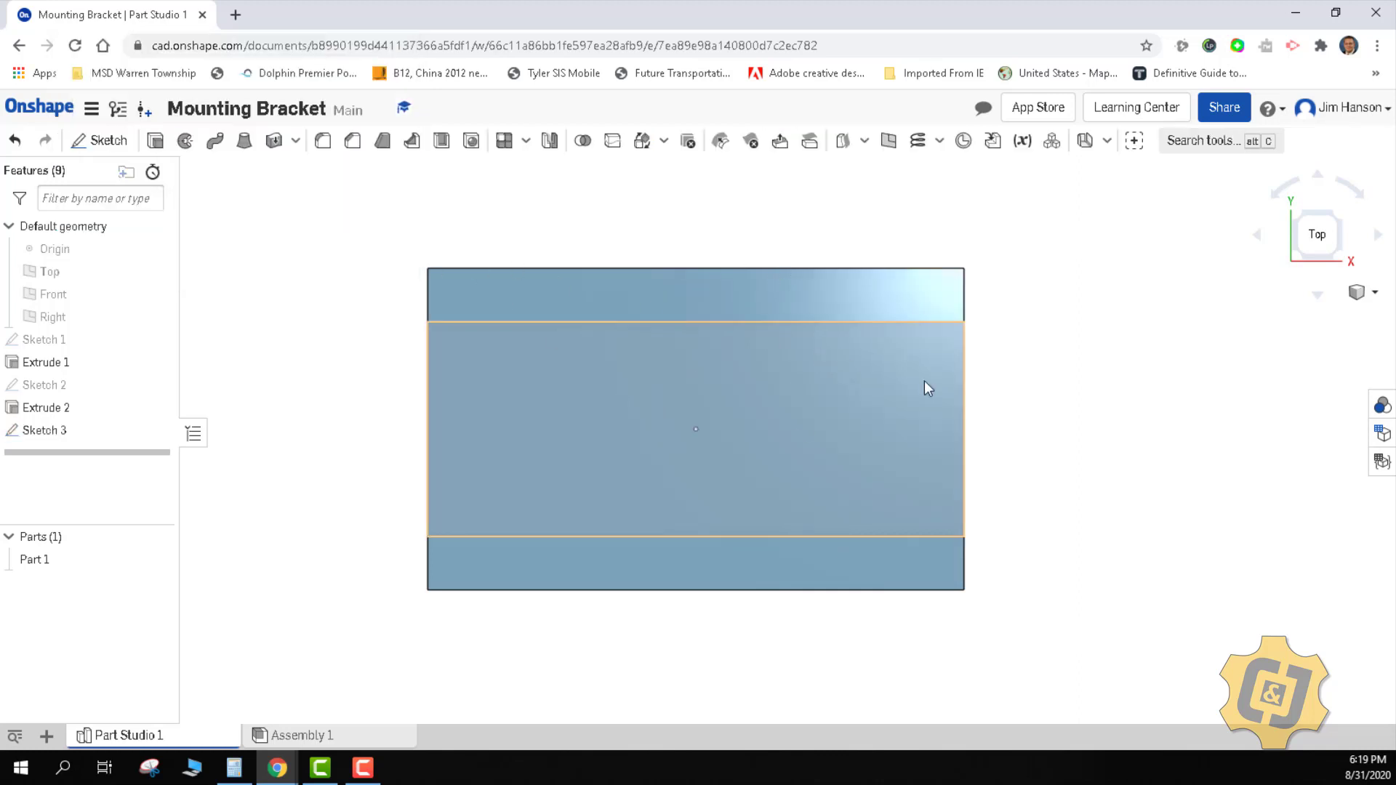
Add a Simple, Through hole at the Sketch 3 point on the channel floor.
left_click(1359, 300)
left_click(1339, 314)
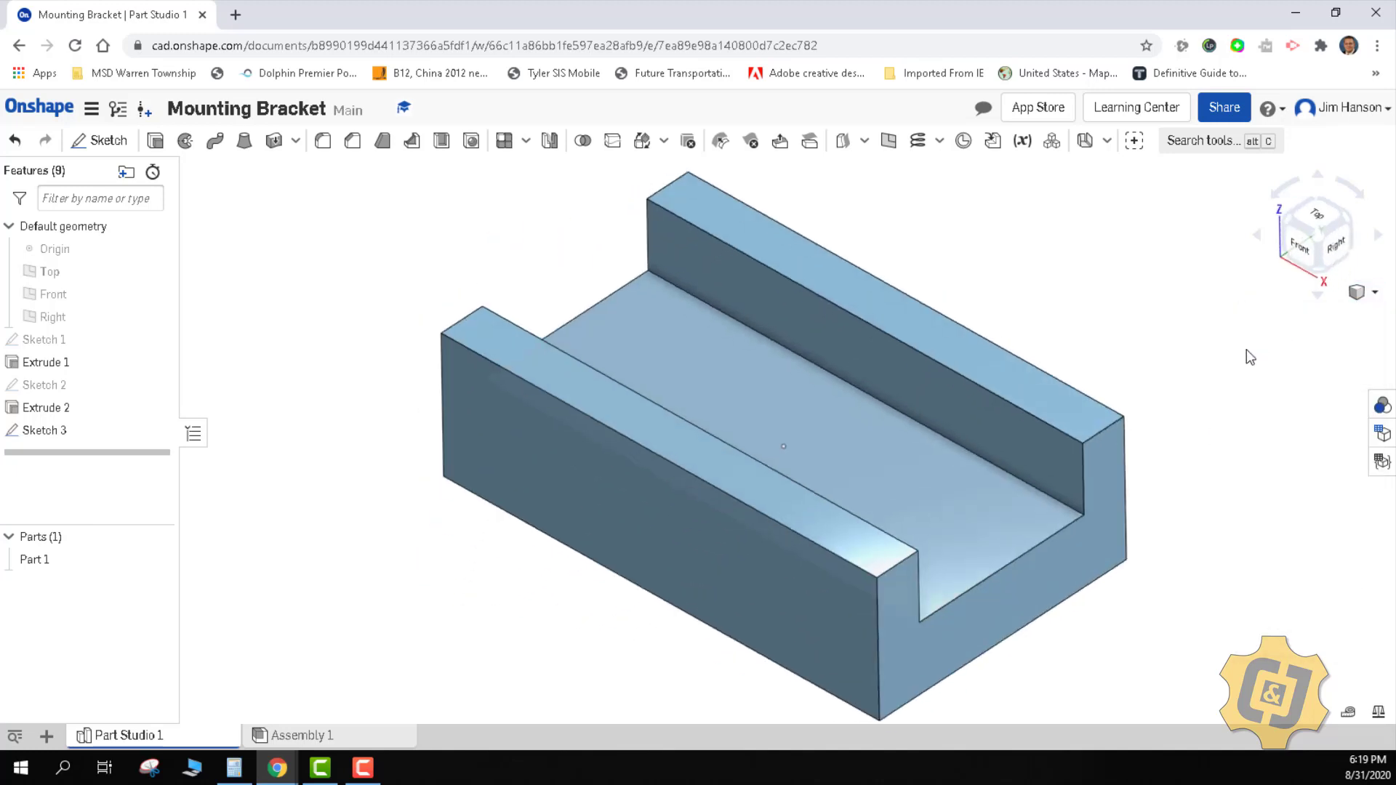
left_click(472, 144)
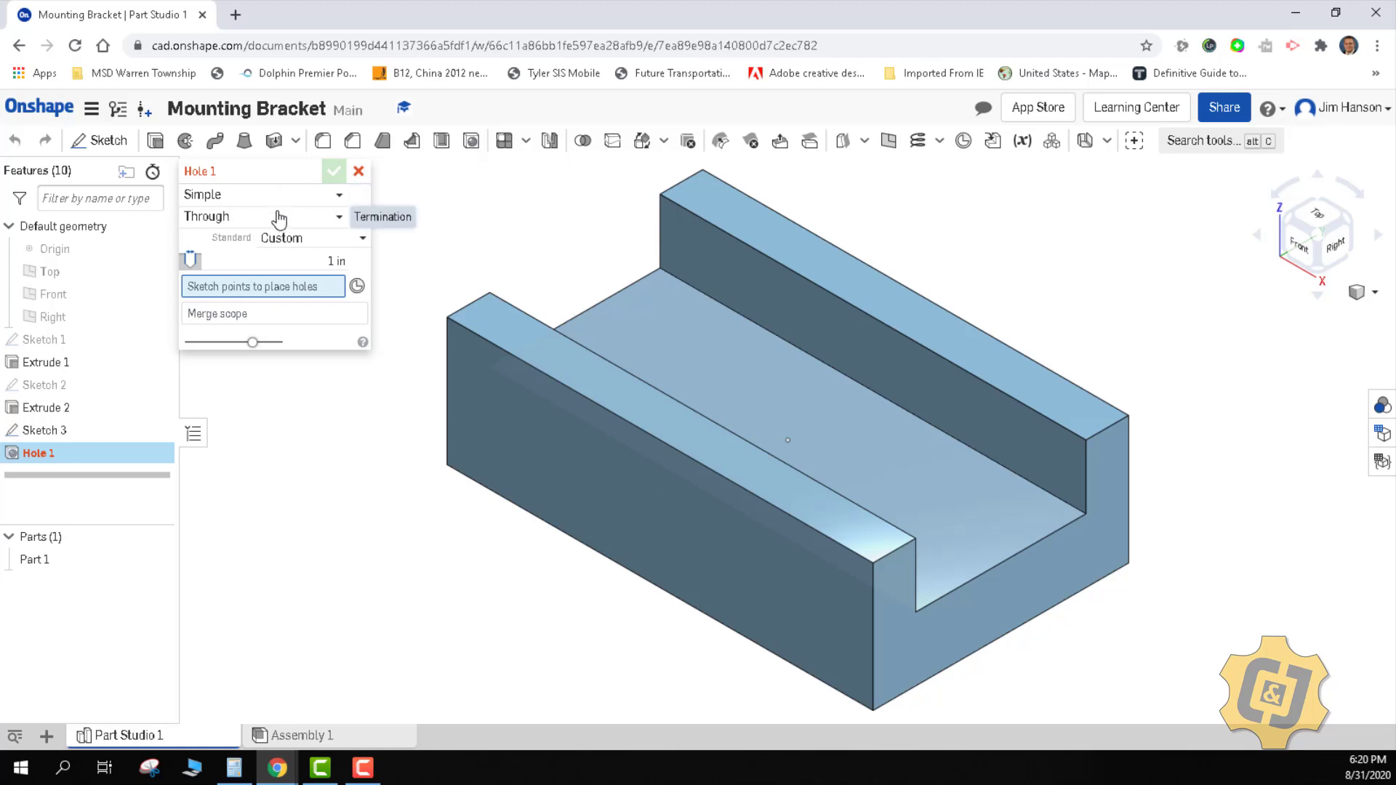
left_click(280, 195)
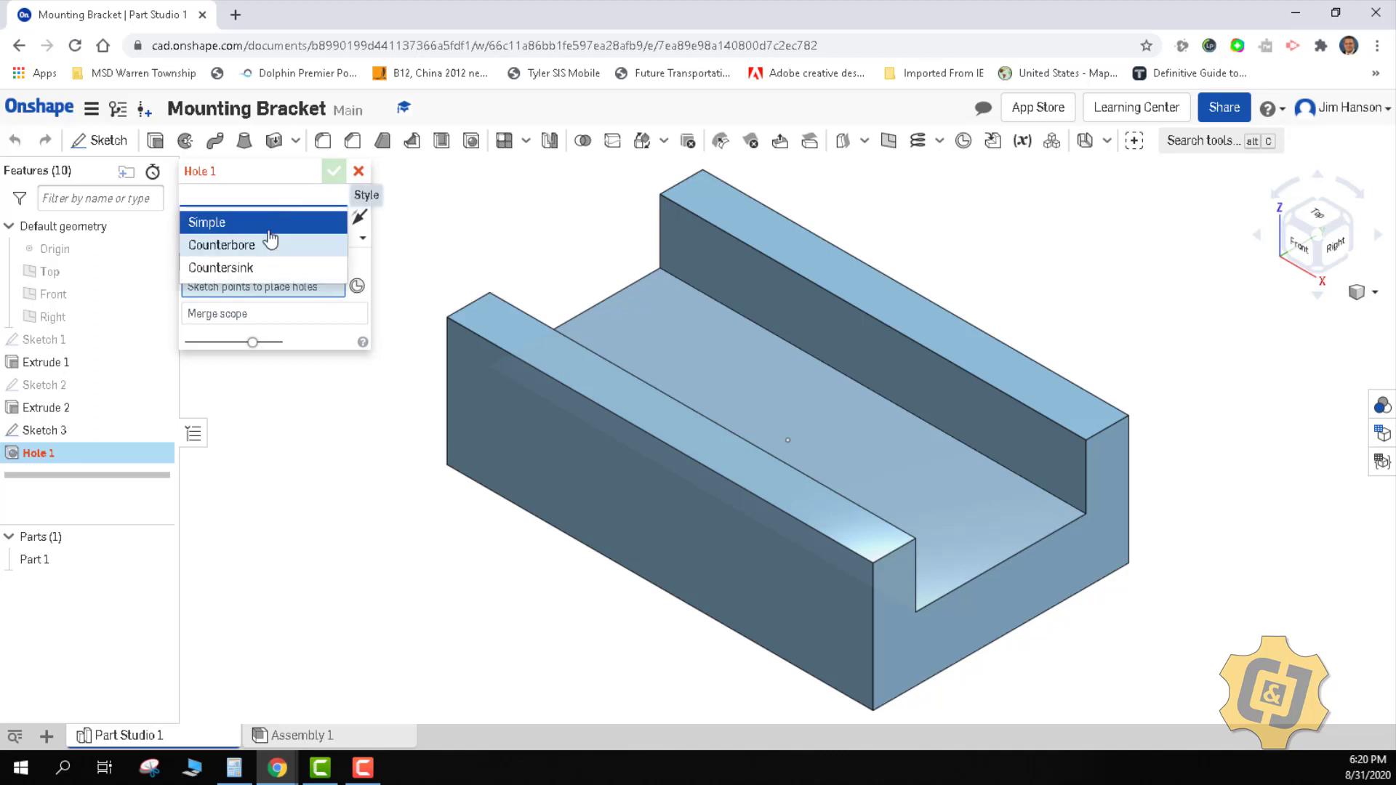
left_click(270, 165)
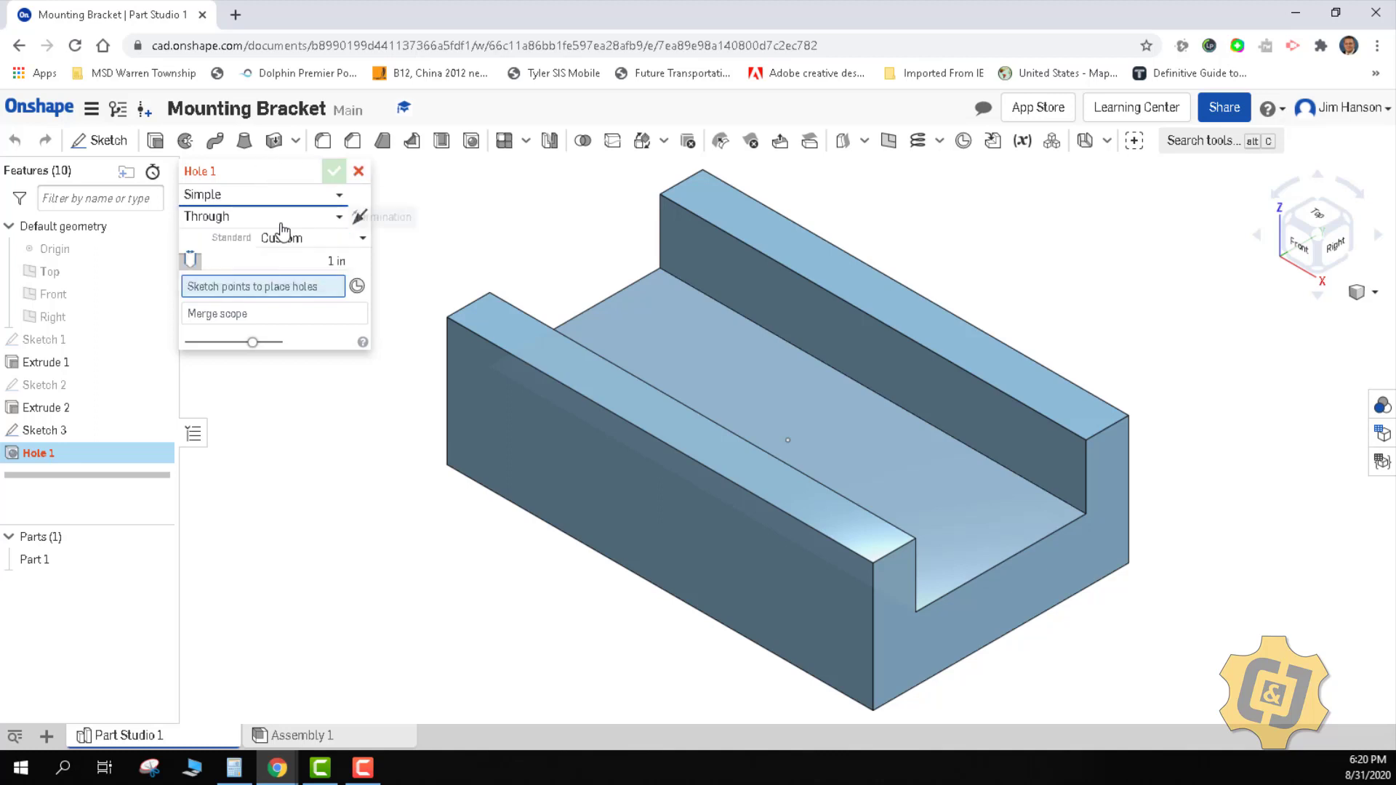
left_click(282, 222)
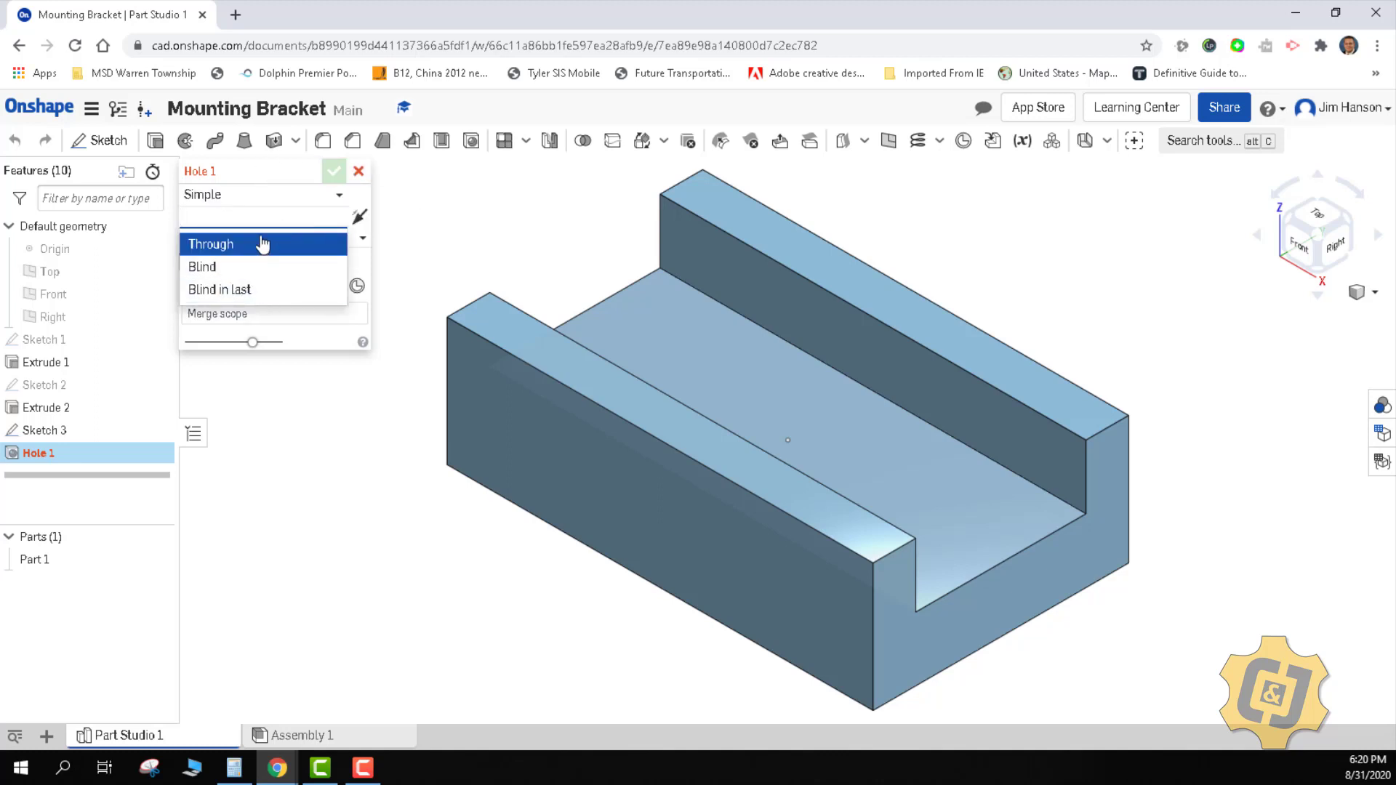
left_click(263, 244)
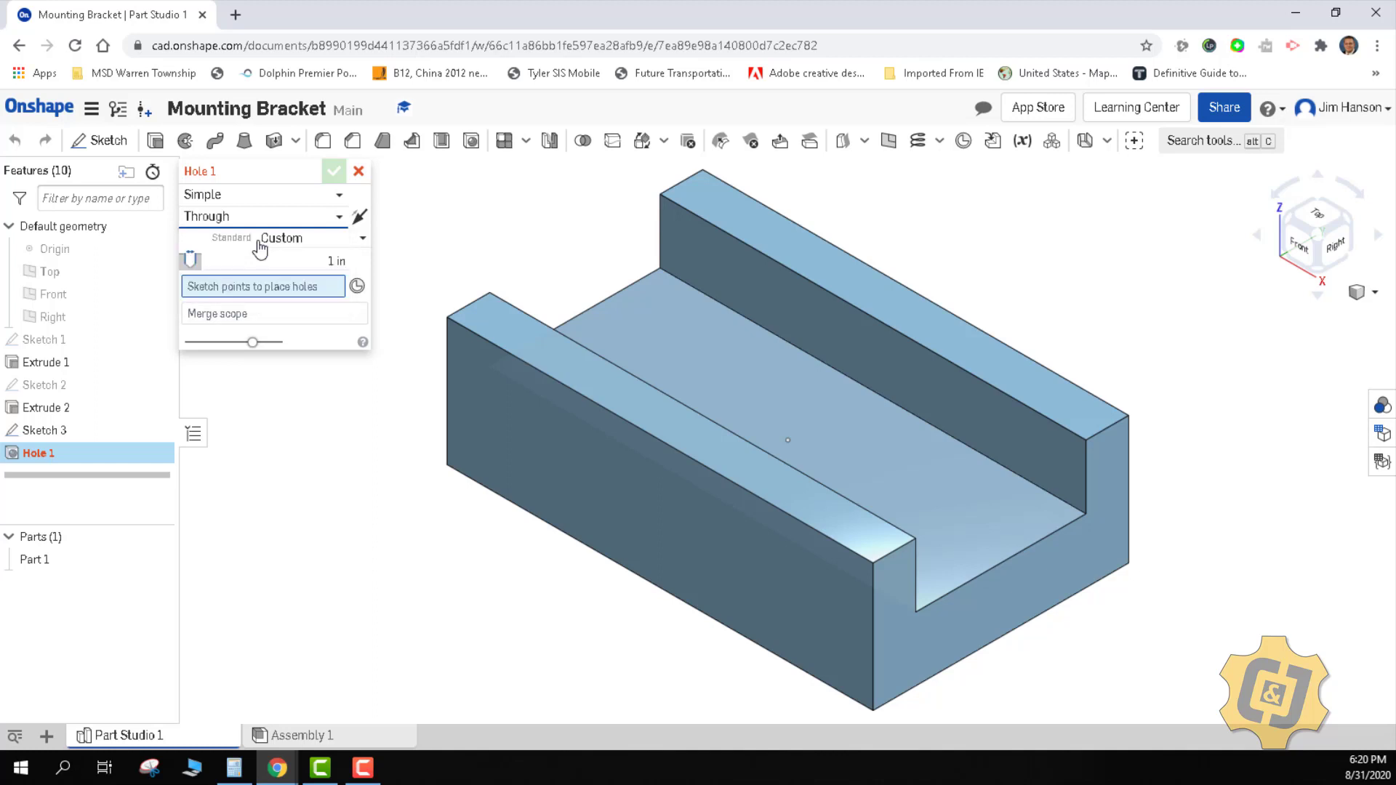
left_click(788, 439)
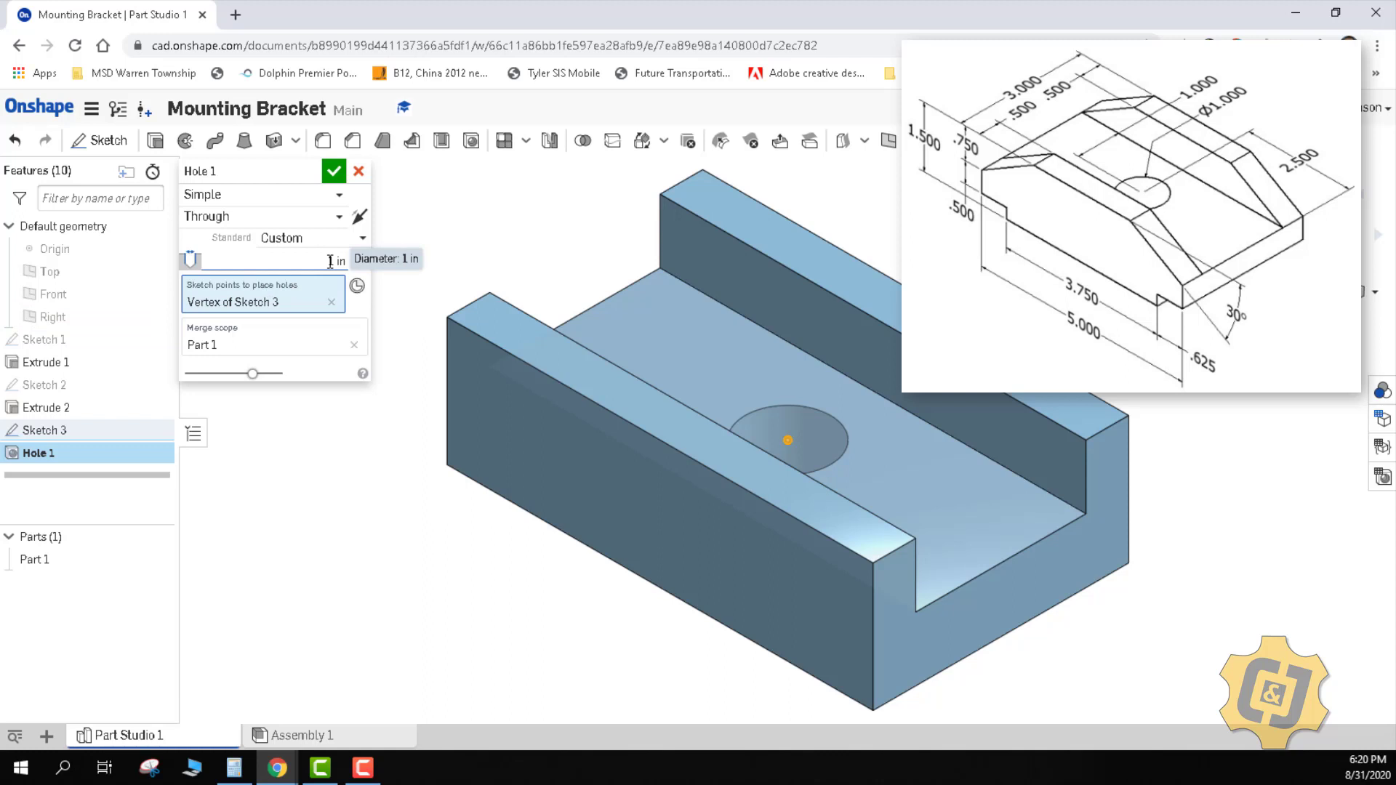
left_click(333, 171)
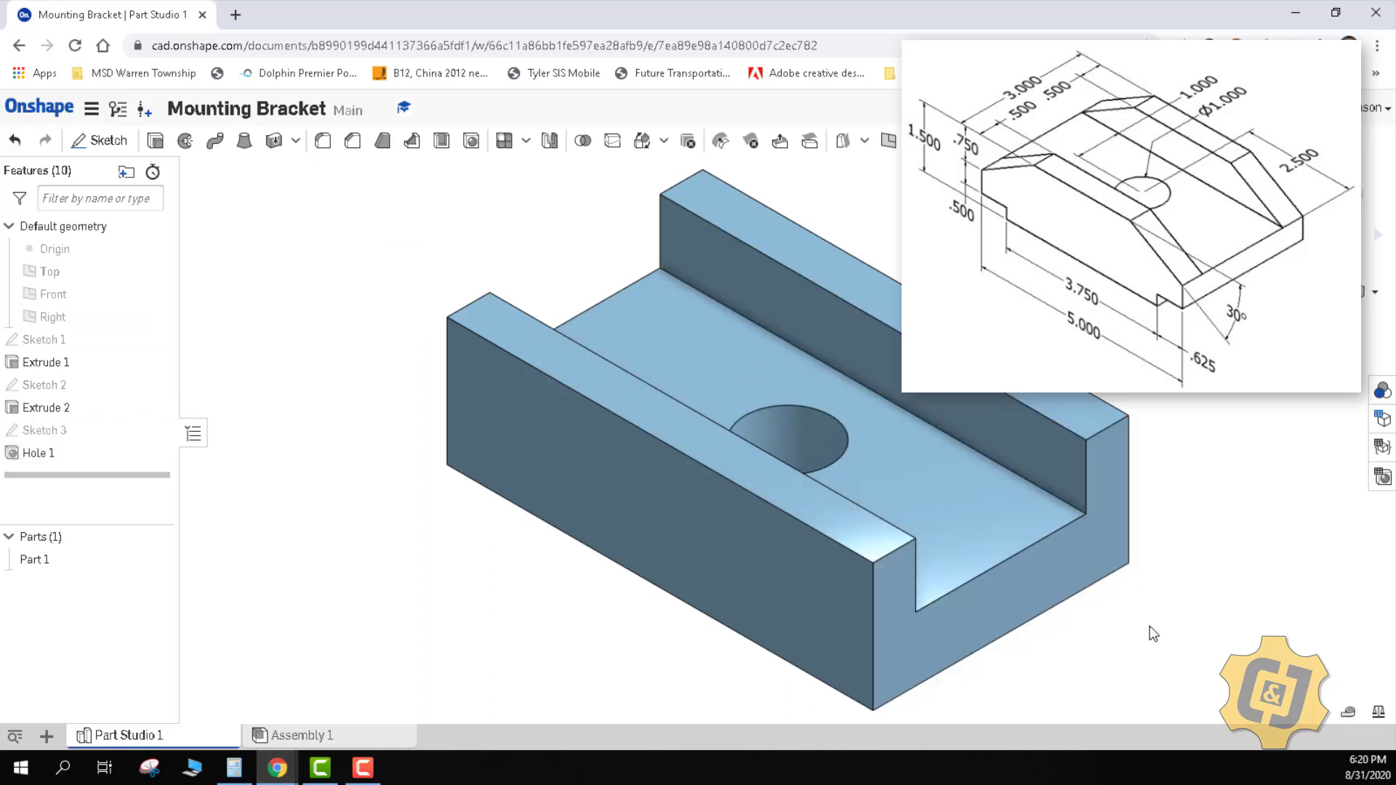
Open Sketch 4 on the block's front face, view it normal, and draw a lower-left corner rectangle.
left_click(660, 586)
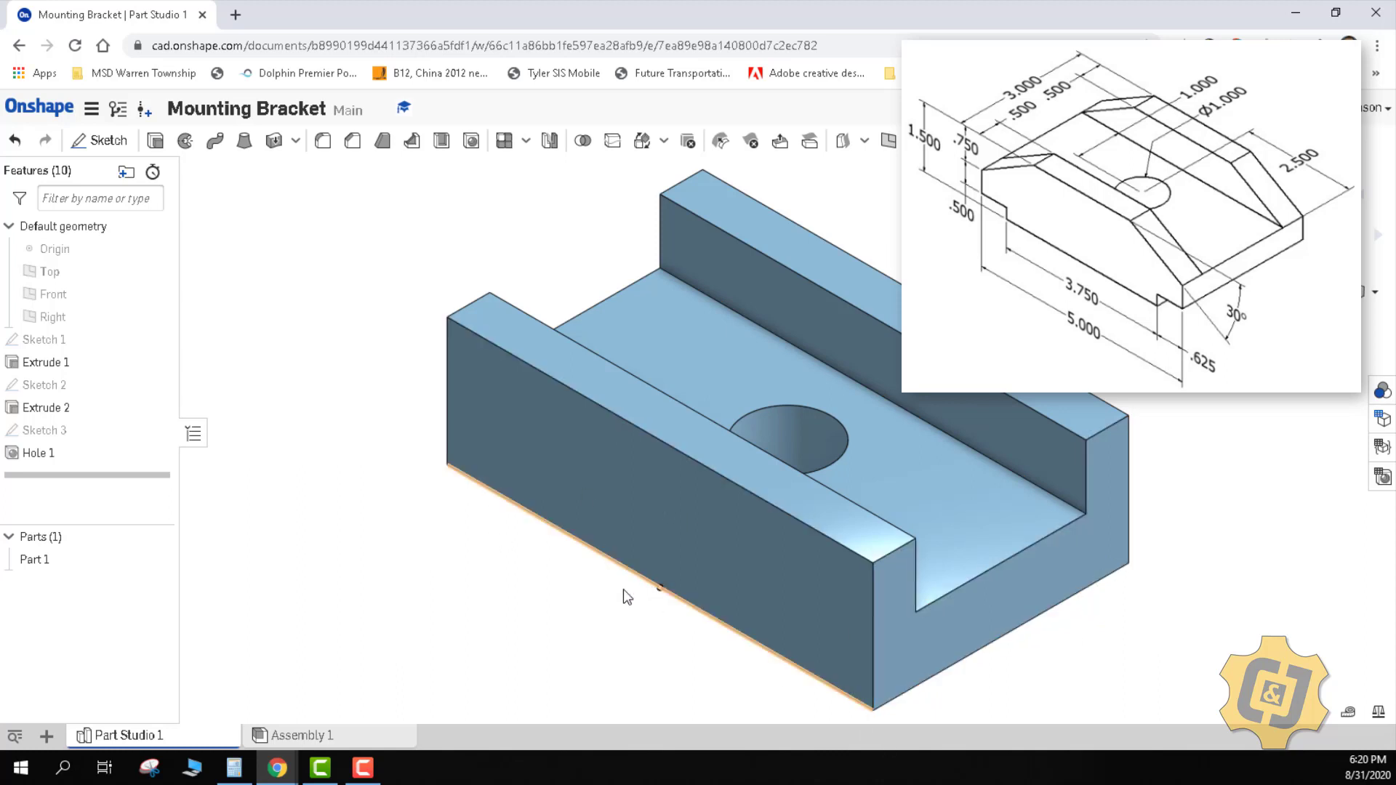
key("shift+s")
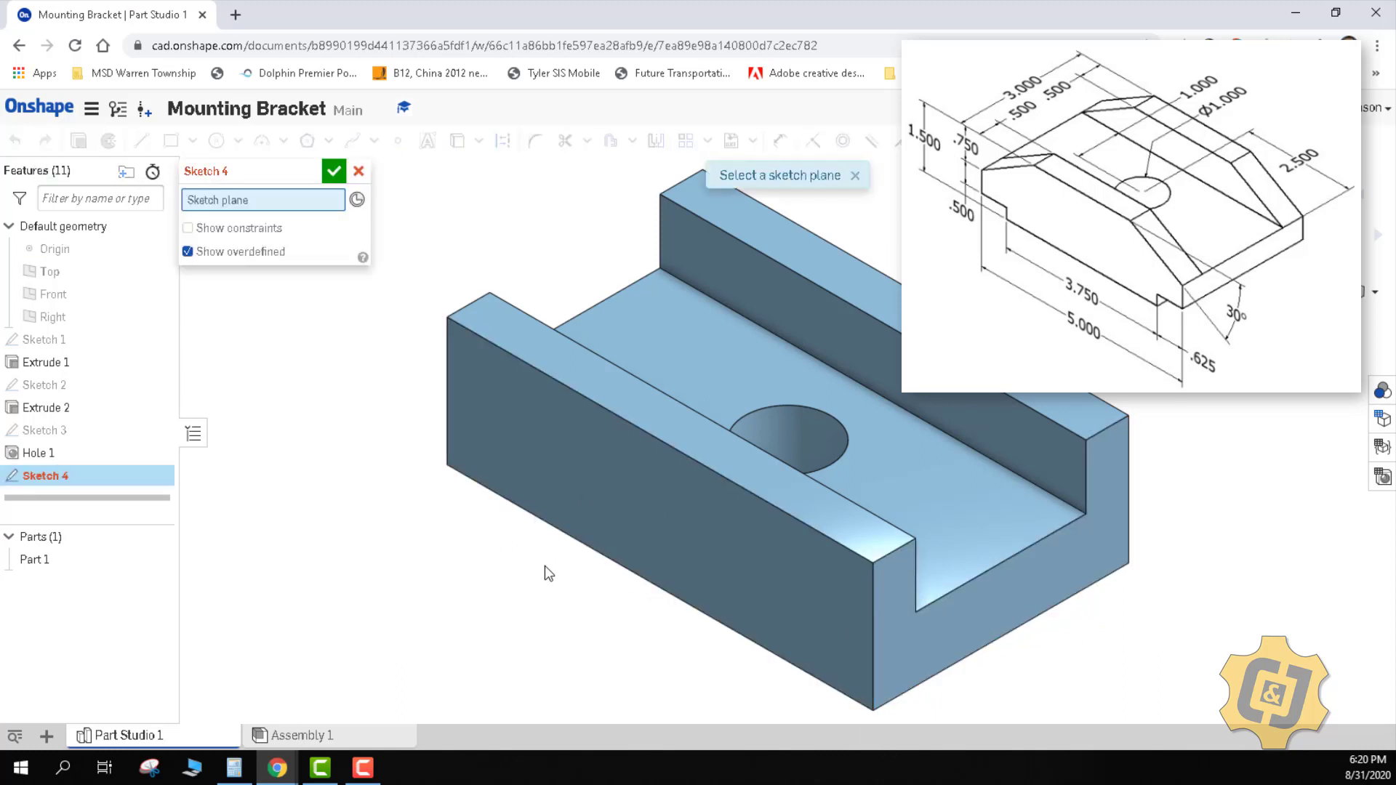
left_click(621, 491)
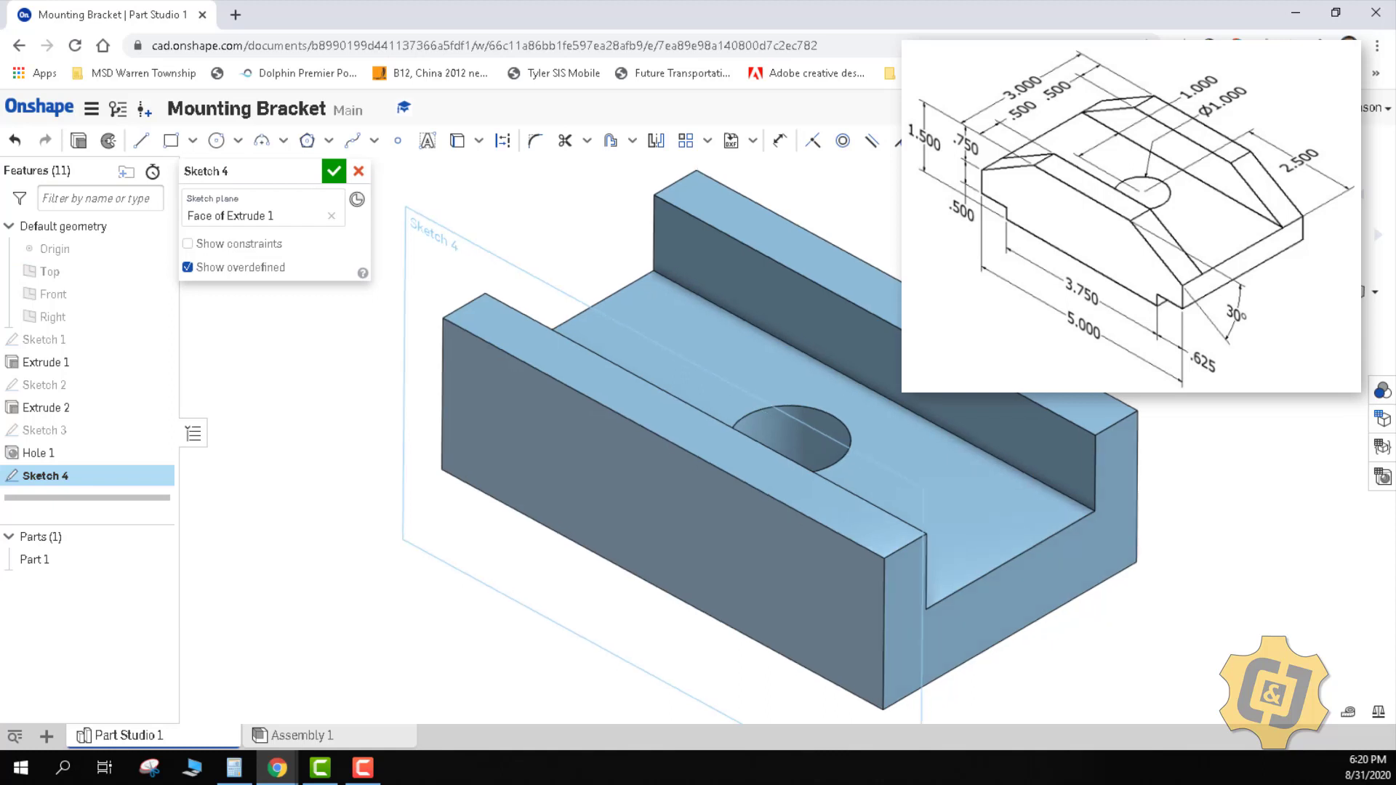
key("n")
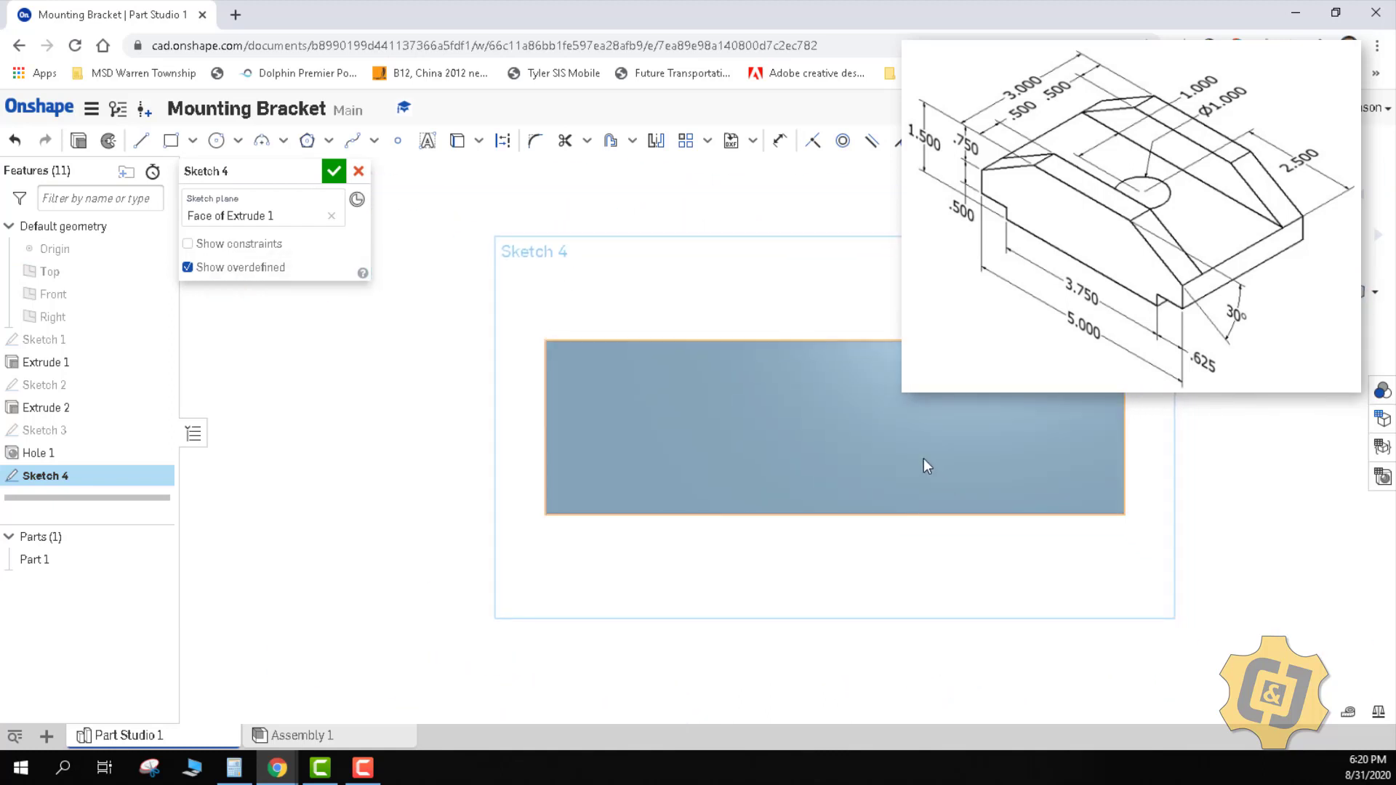
left_click(171, 140)
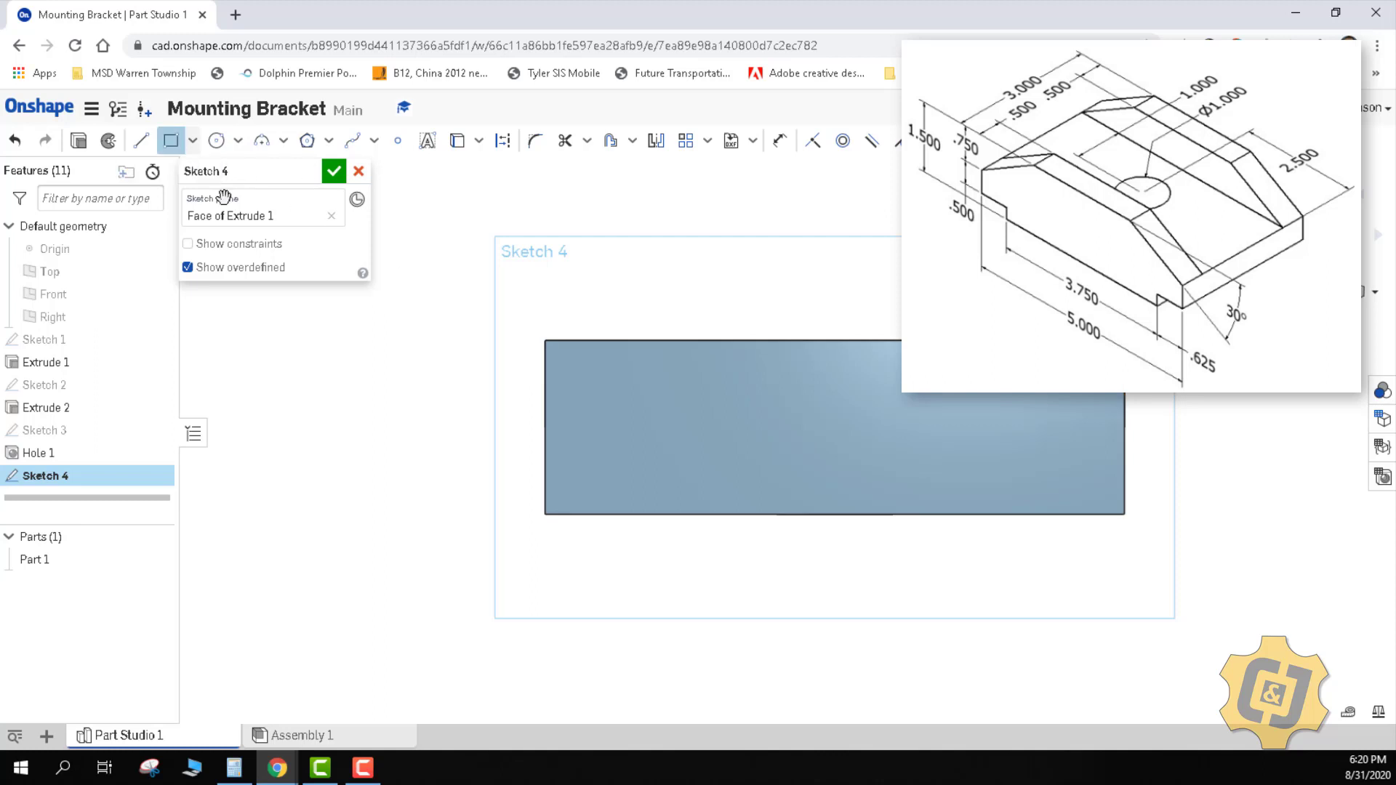
left_click(541, 515)
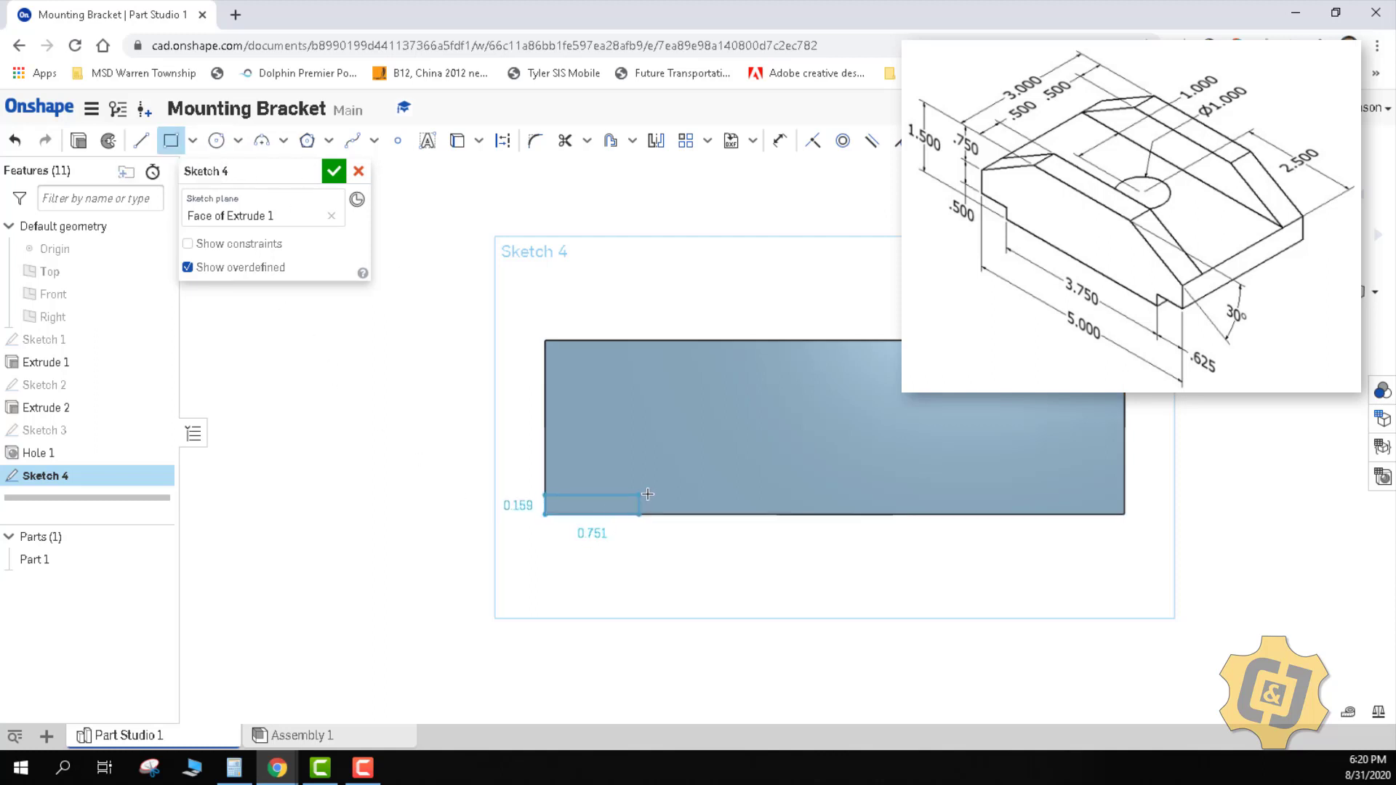
left_click(681, 476)
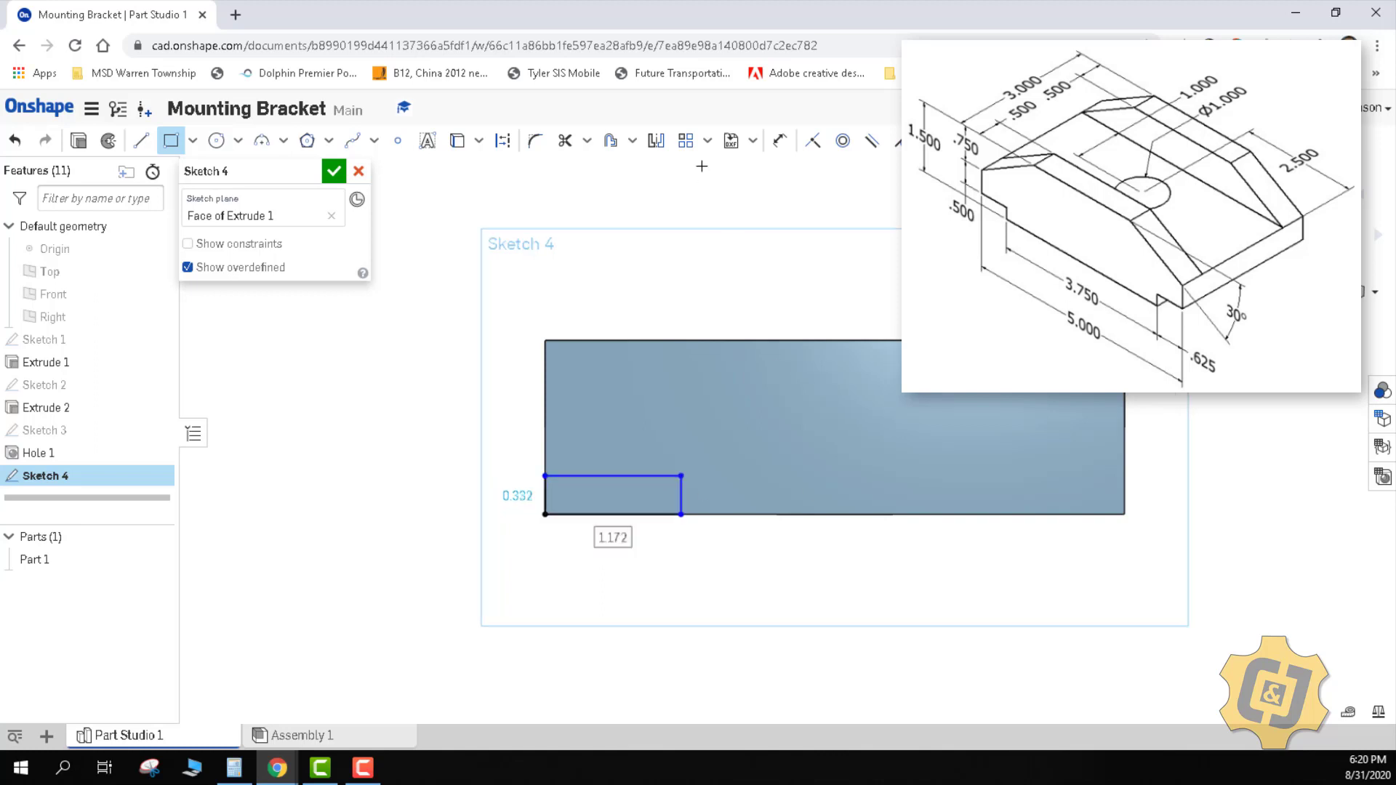
left_click(780, 141)
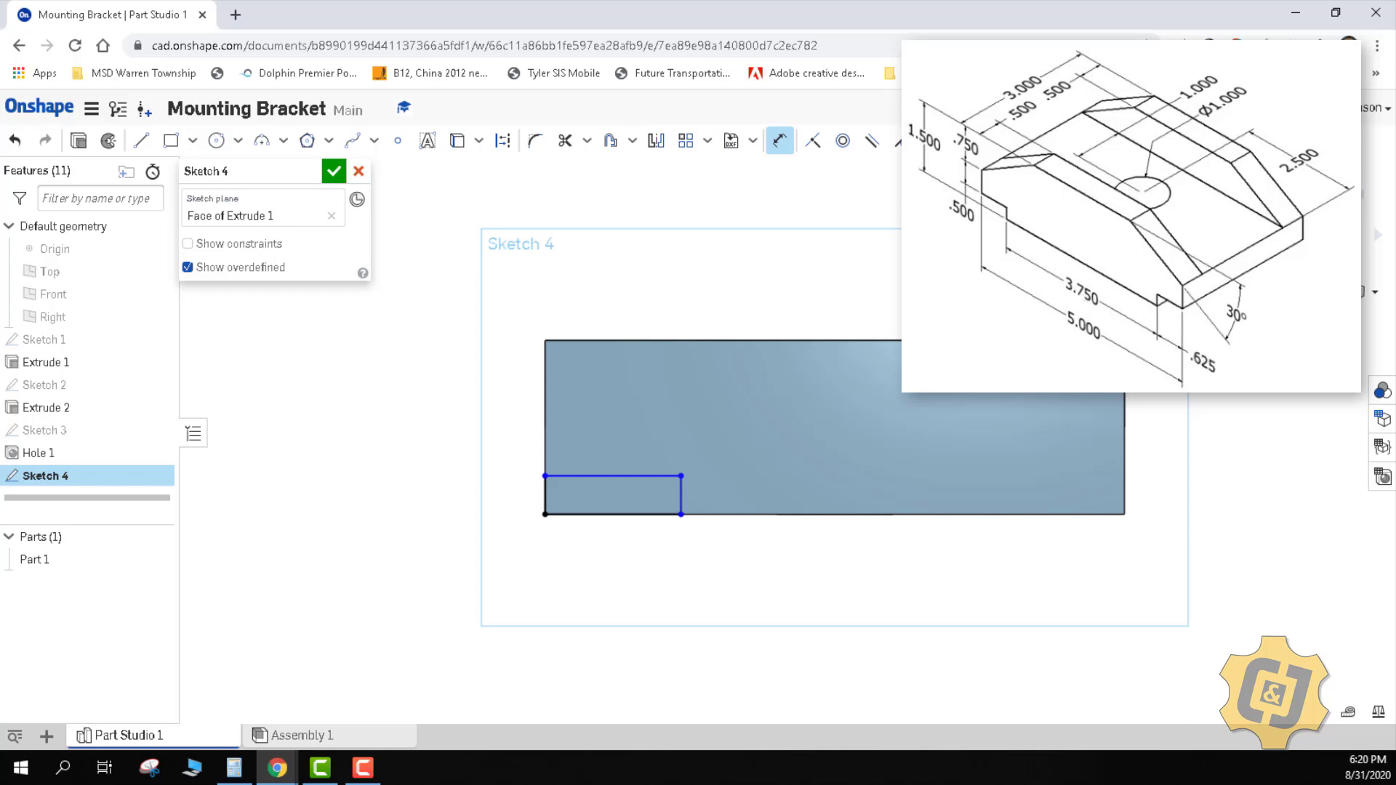
In Calculator, compute 5 − 3.75 = 1.25 and start subtracting 0.625.
key("alt+Tab")
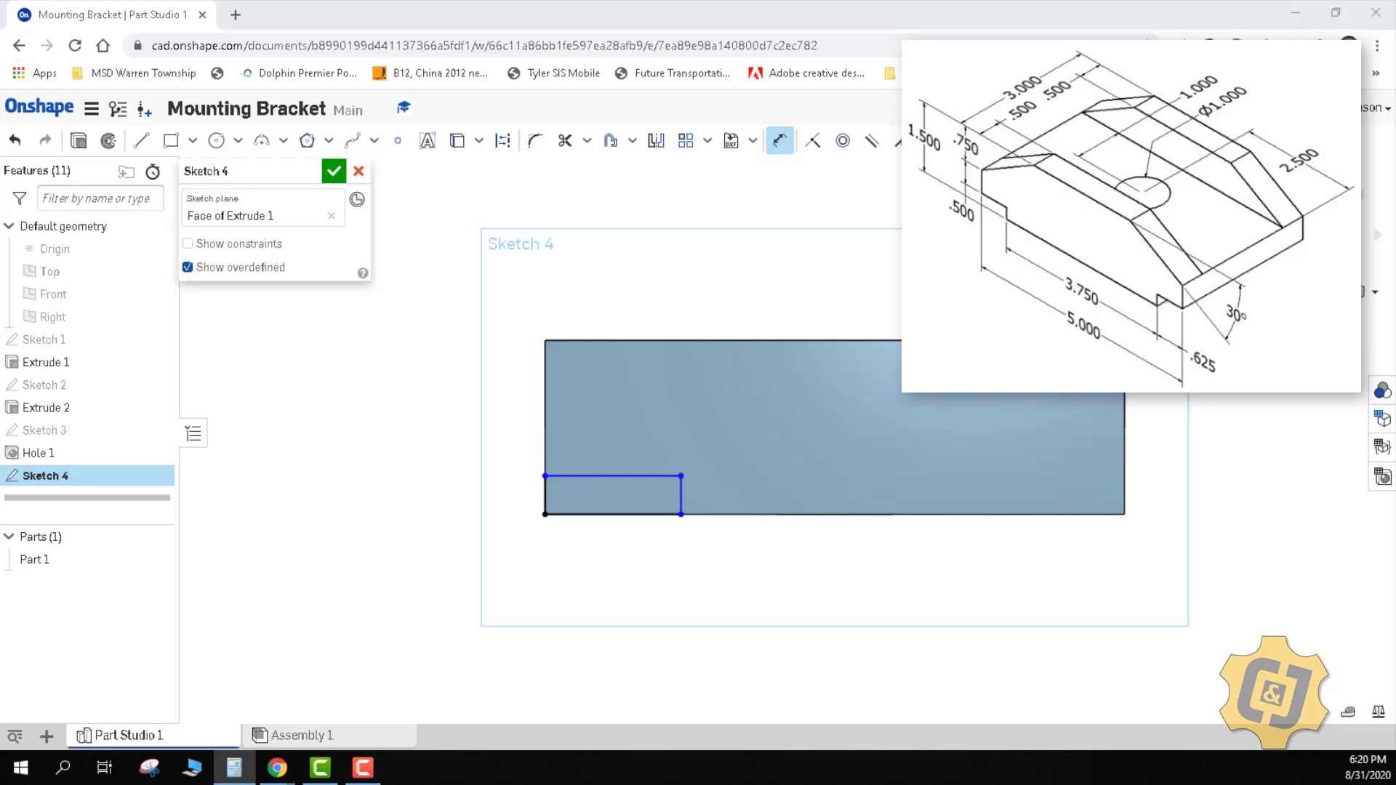
left_click_drag(153, 331, 202, 331)
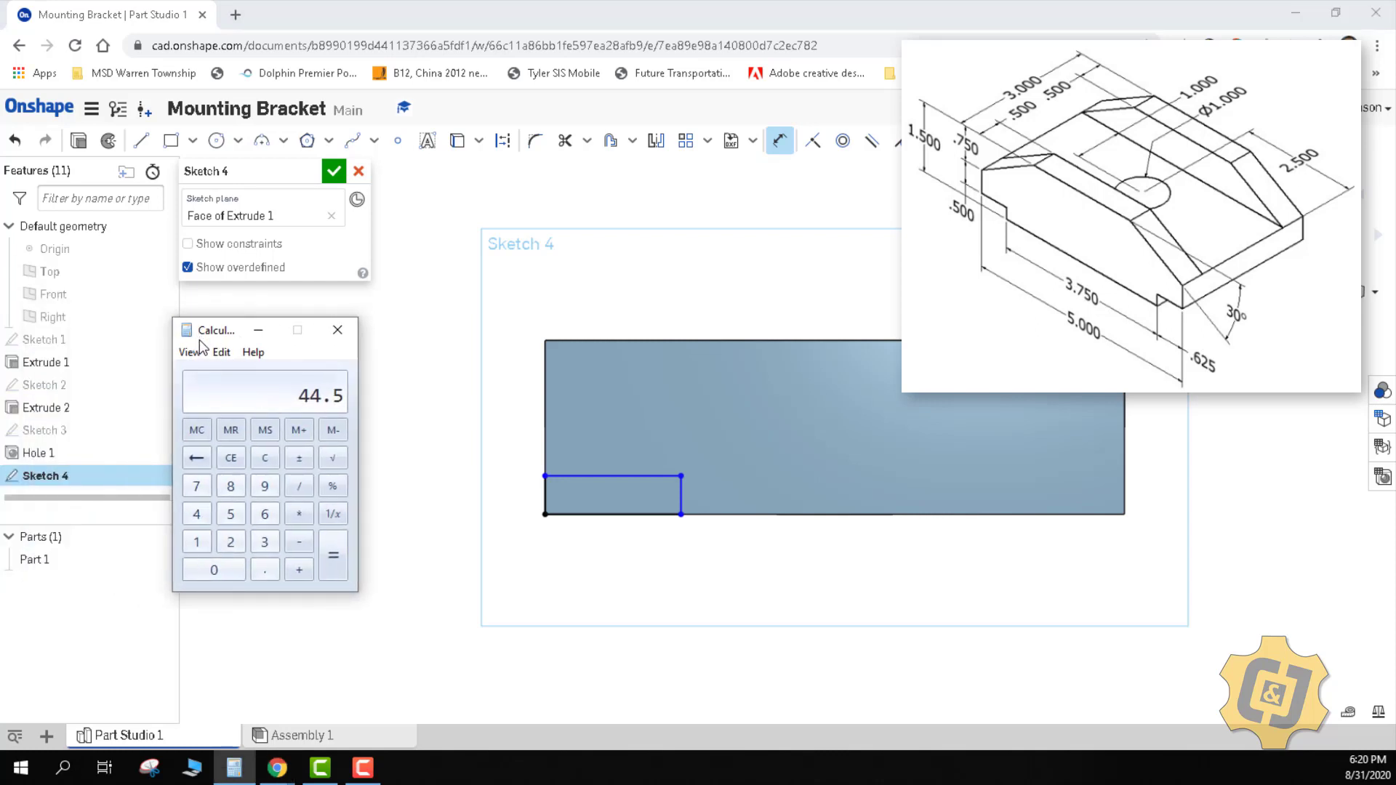
type("5 - ")
type("3.75")
key("Return")
type("-.625")
Dimension the corner notch rectangle's bottom edge to 0.625 wide.
left_click(784, 149)
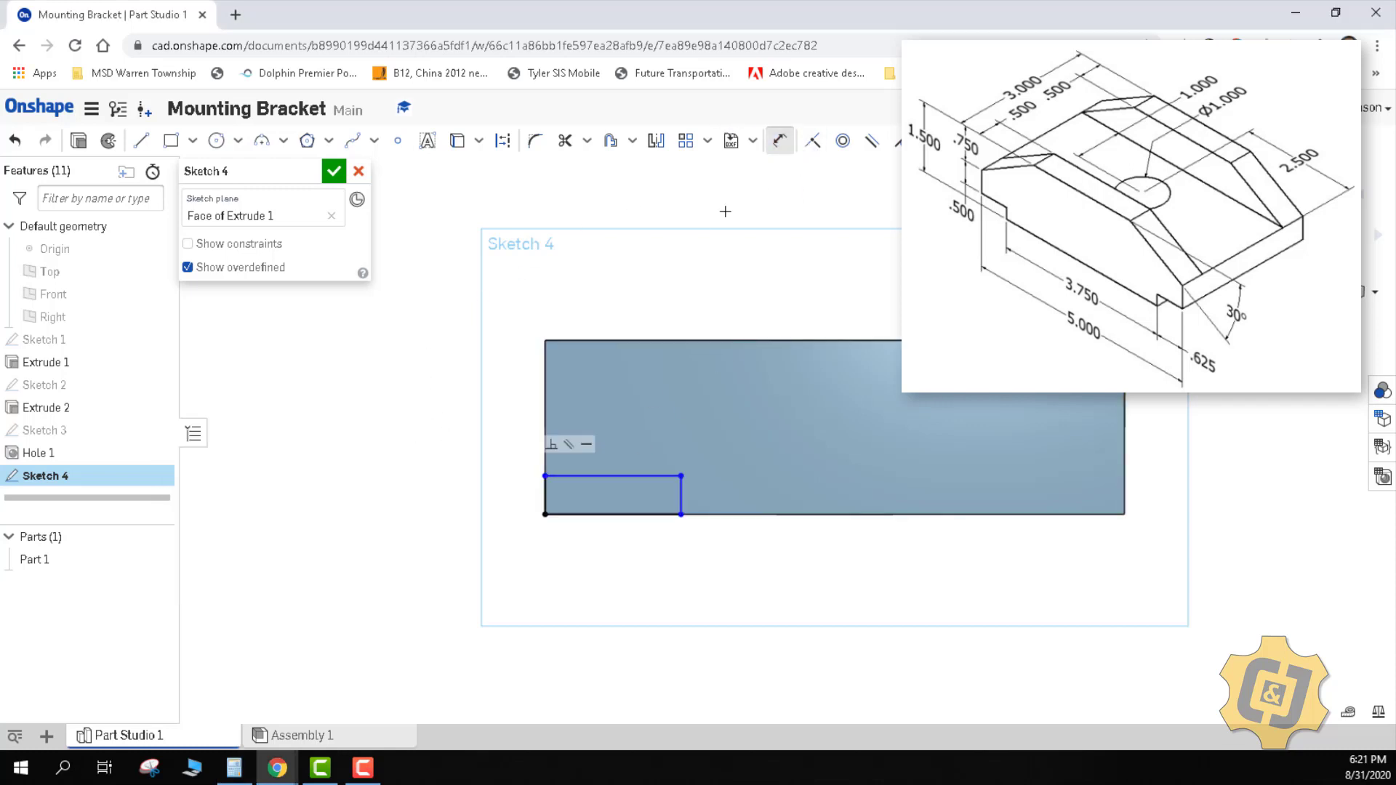
left_click(596, 513)
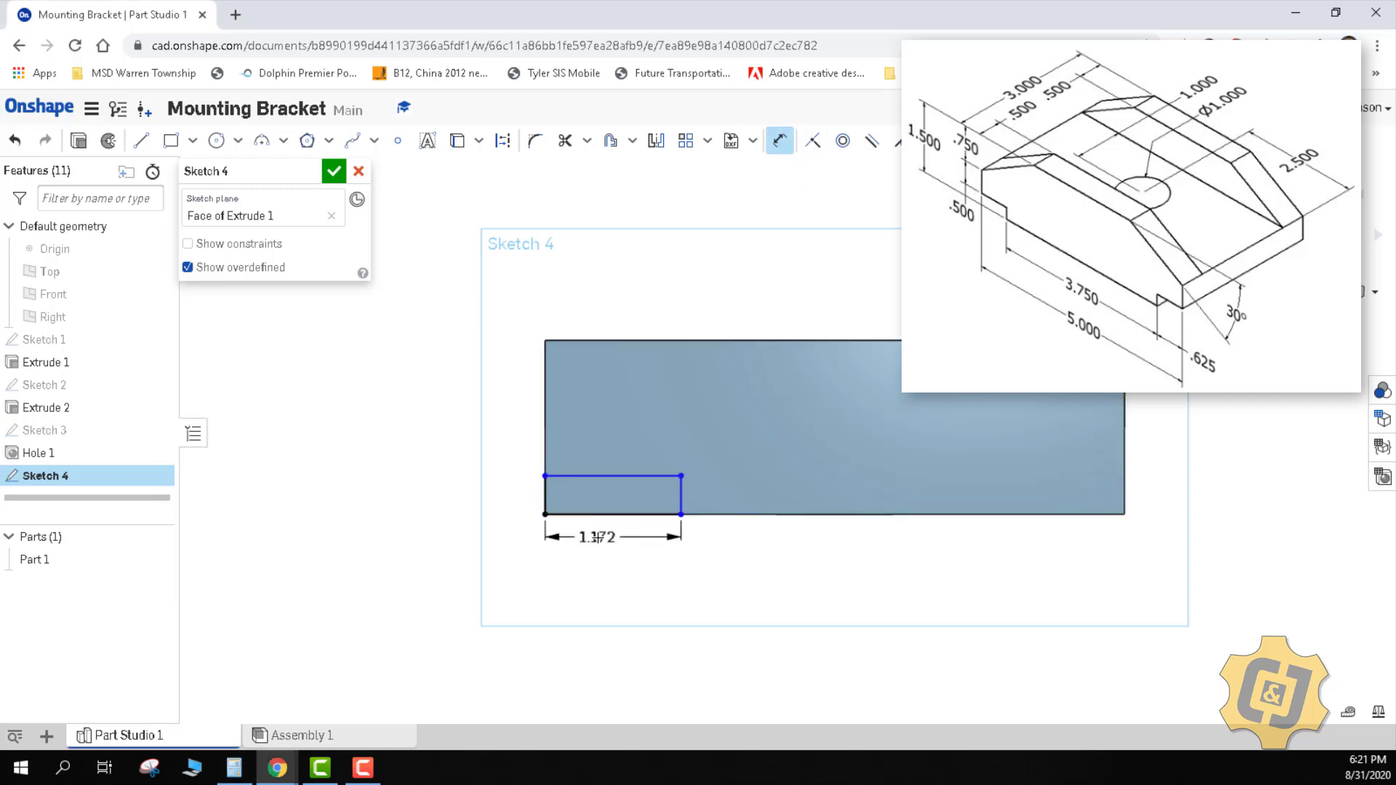
left_click(596, 536)
key("BackSpace")
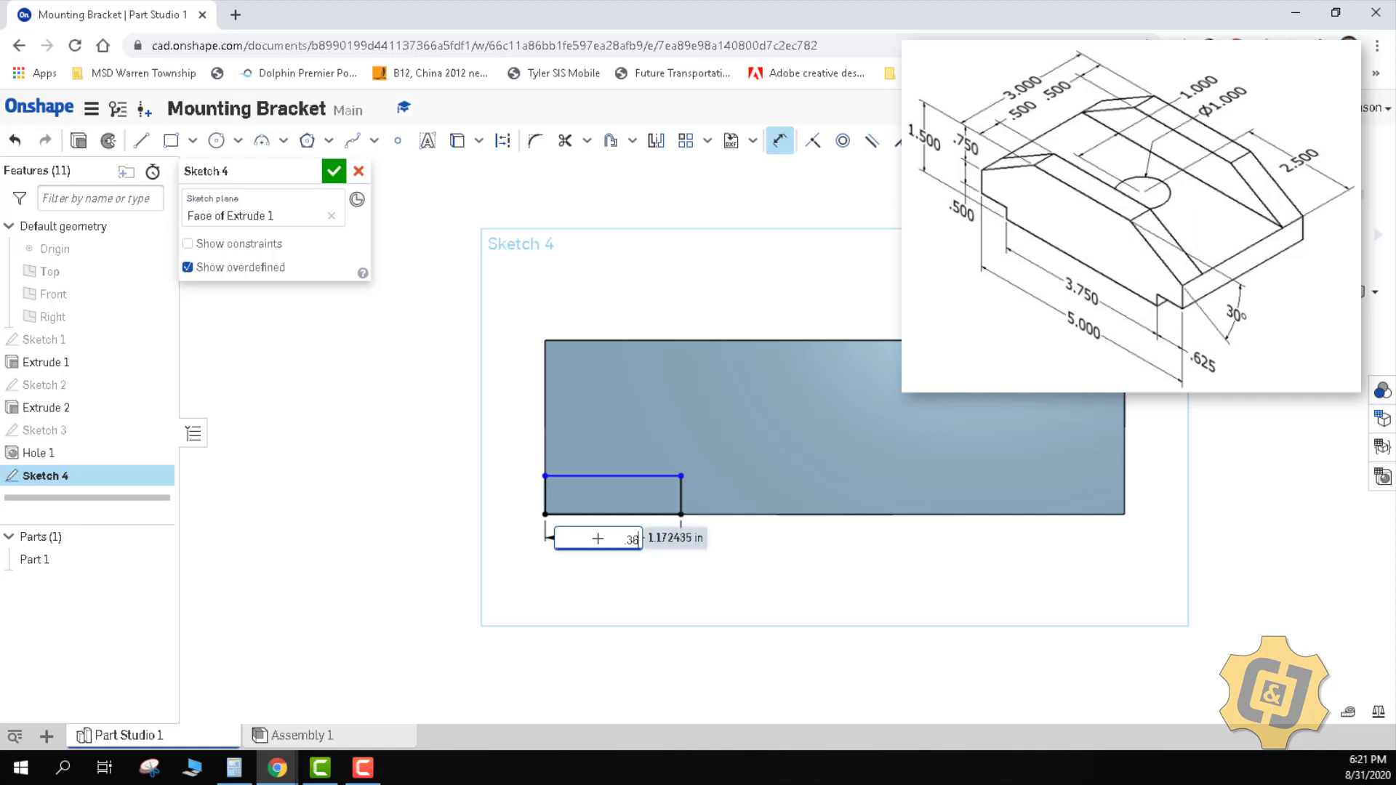
key("BackSpace")
key("BackSpace")
key("BackSpace")
type(".625")
key("Return")
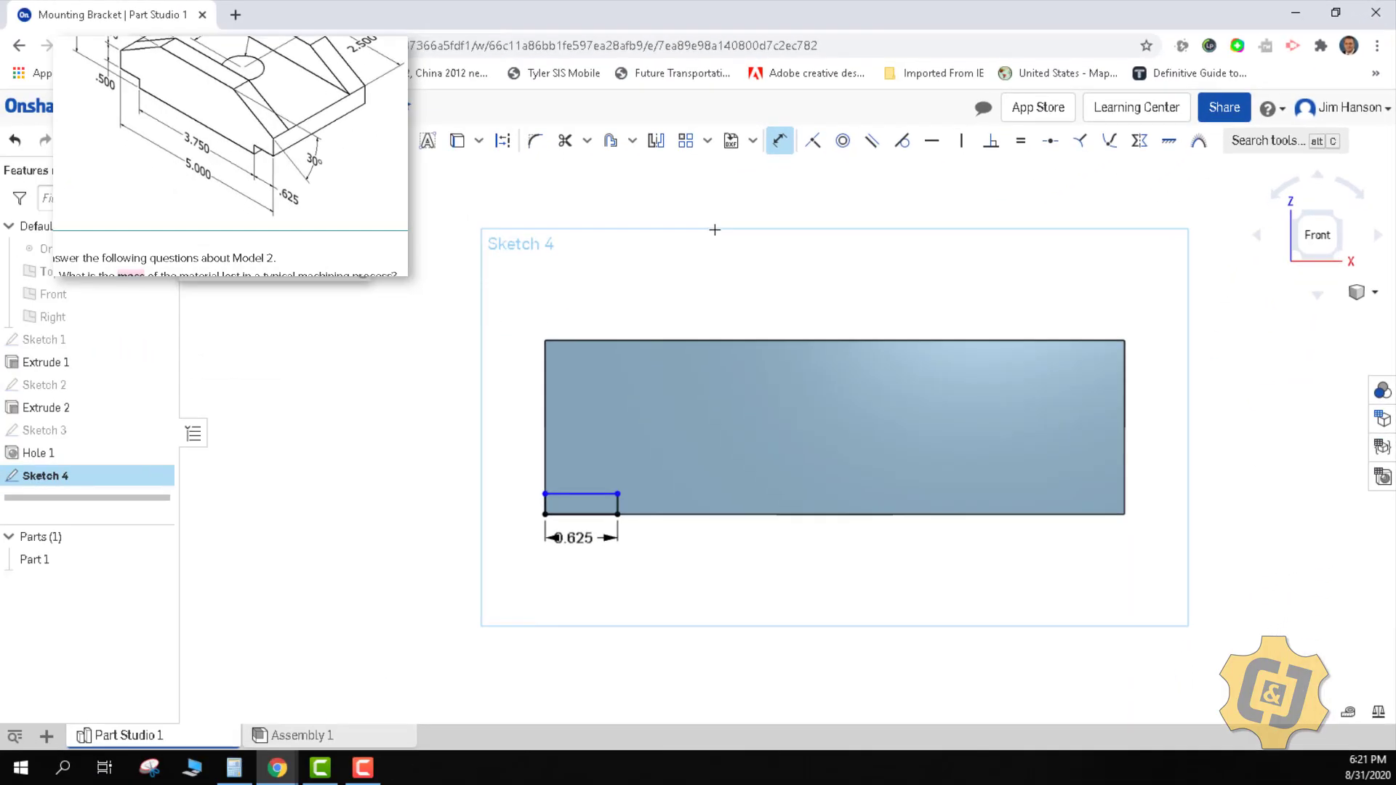
Dimension the rectangle's top line 1.25 (.75+.5) below the block's top edge.
left_click(778, 141)
left_click(779, 140)
left_click(582, 494)
key("Escape")
left_click(778, 141)
left_click(570, 495)
left_click(834, 340)
left_click(493, 409)
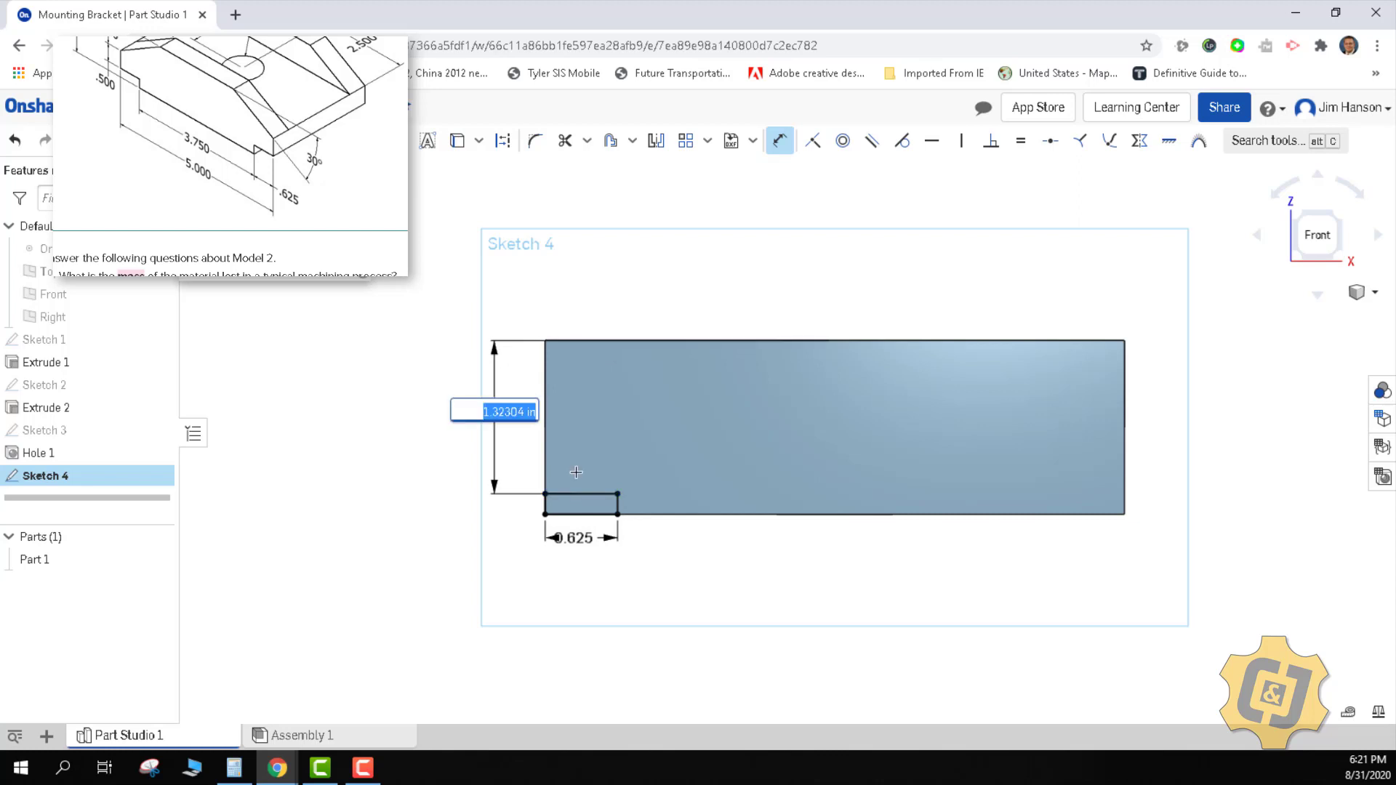
key("BackSpace")
type(".75+.5")
key("Return")
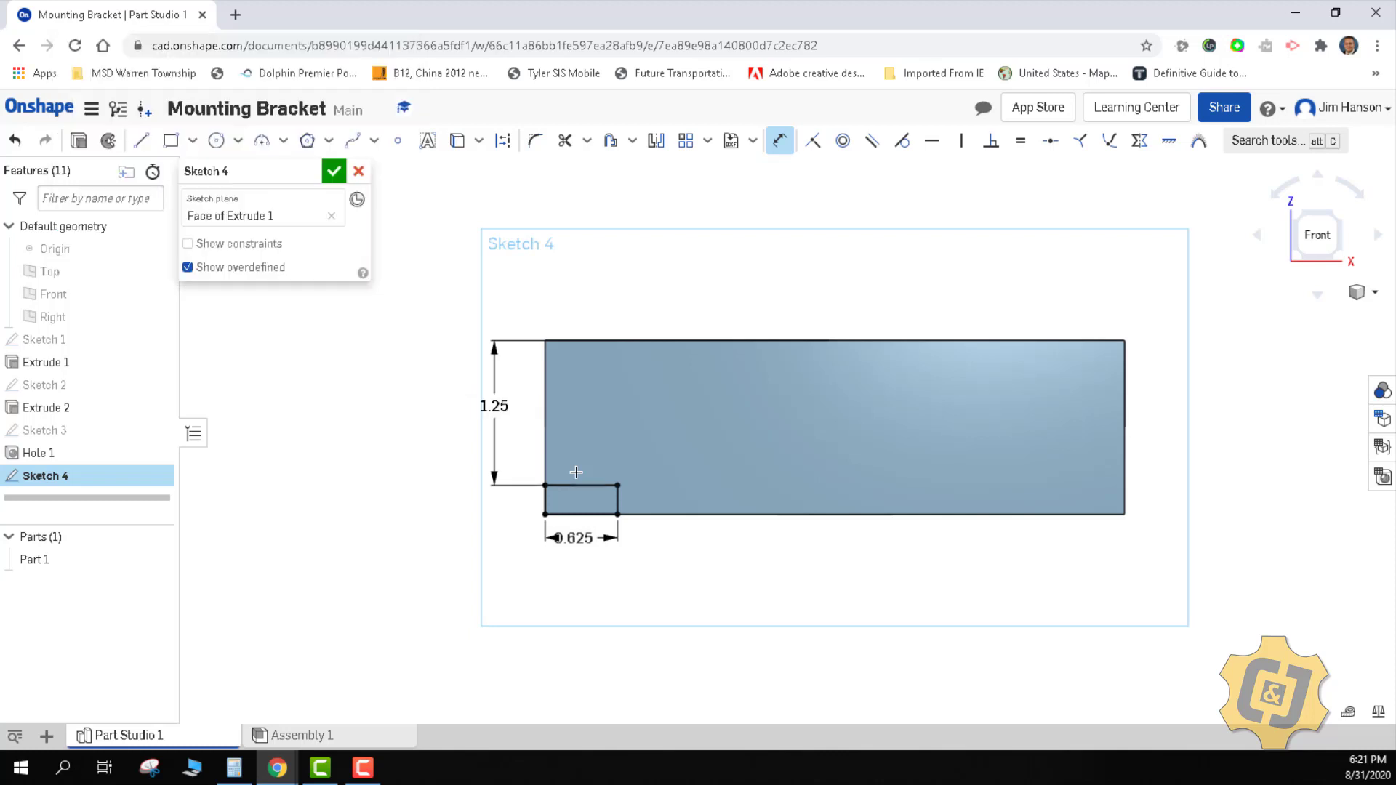
Draw a vertical line from the top edge midpoint to the bottom edge and convert it to construction.
left_click(142, 141)
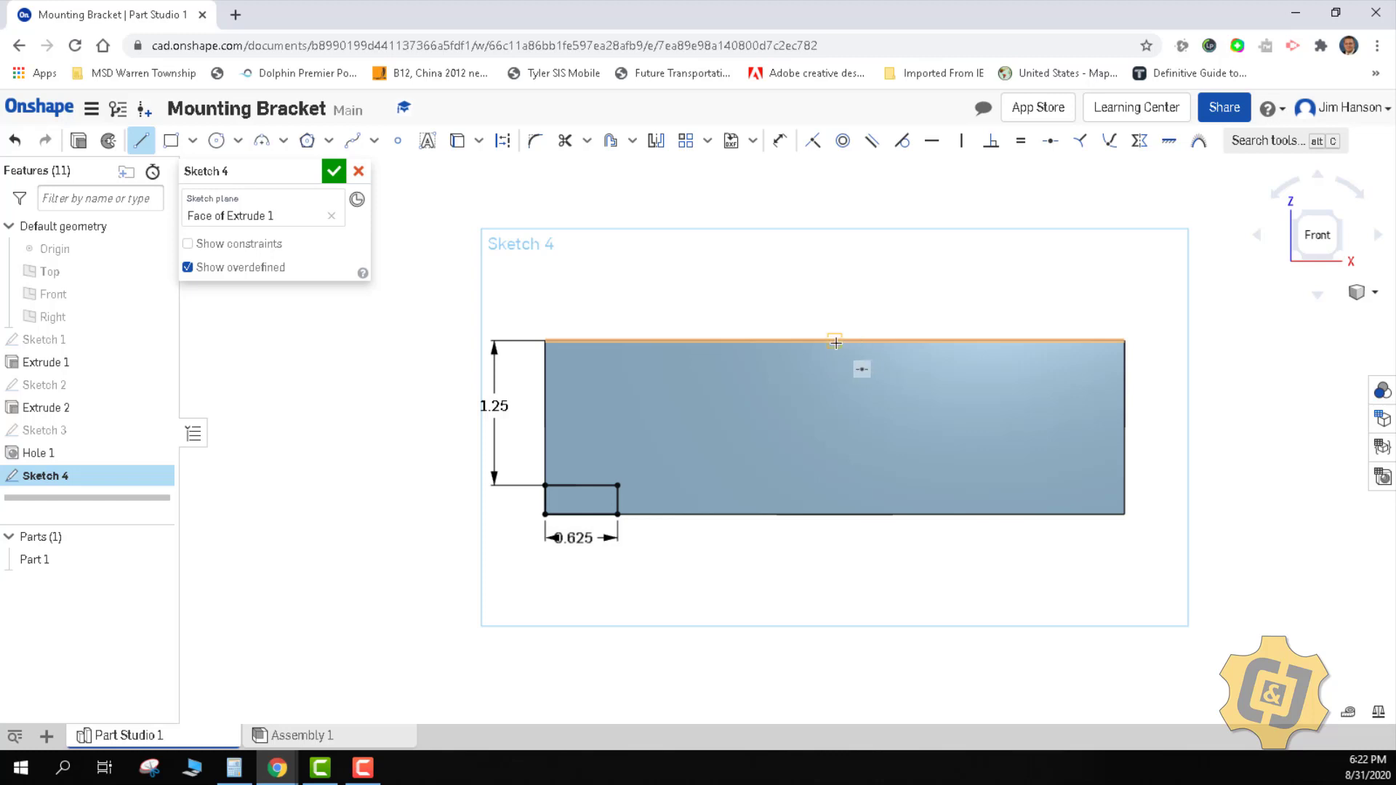
left_click(836, 341)
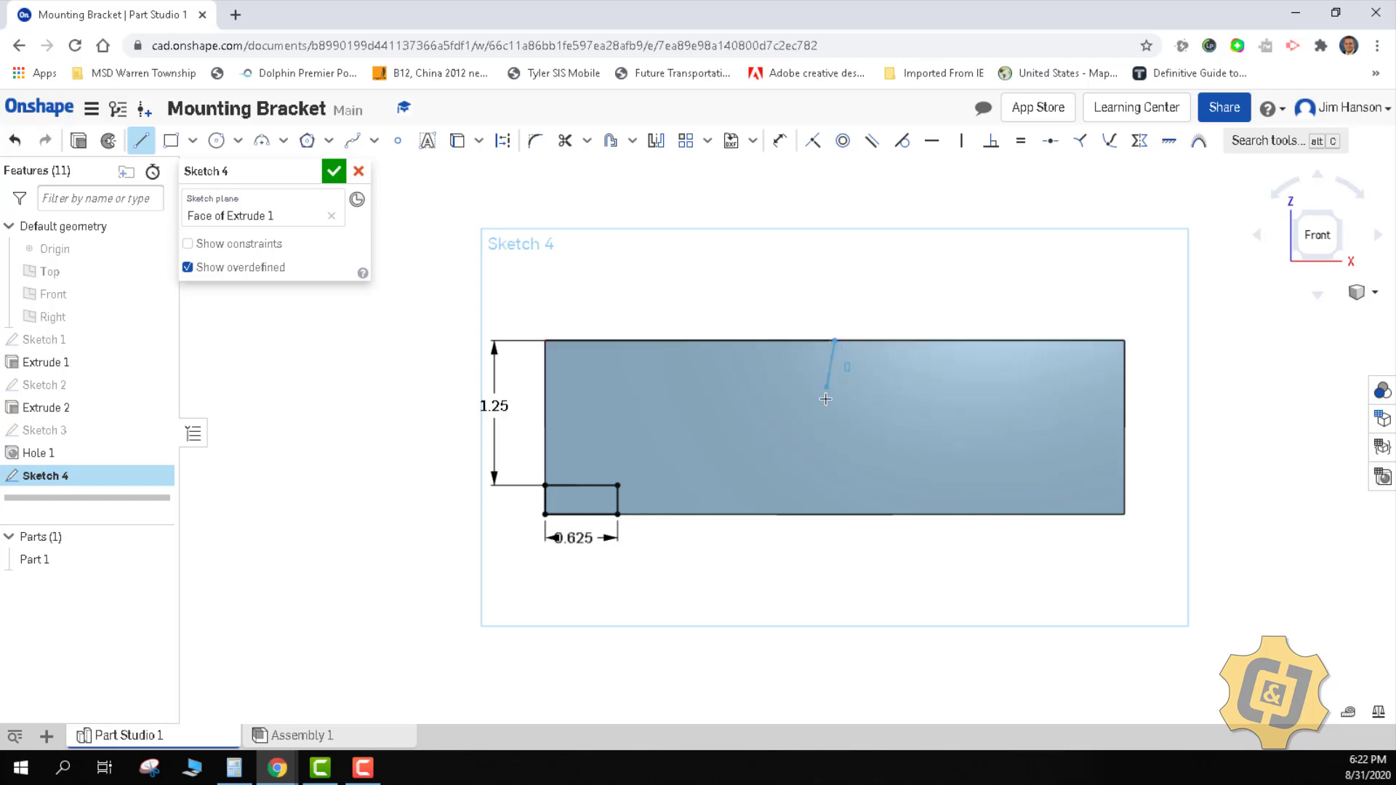
left_click(836, 511)
right_click(886, 567)
left_click(910, 577)
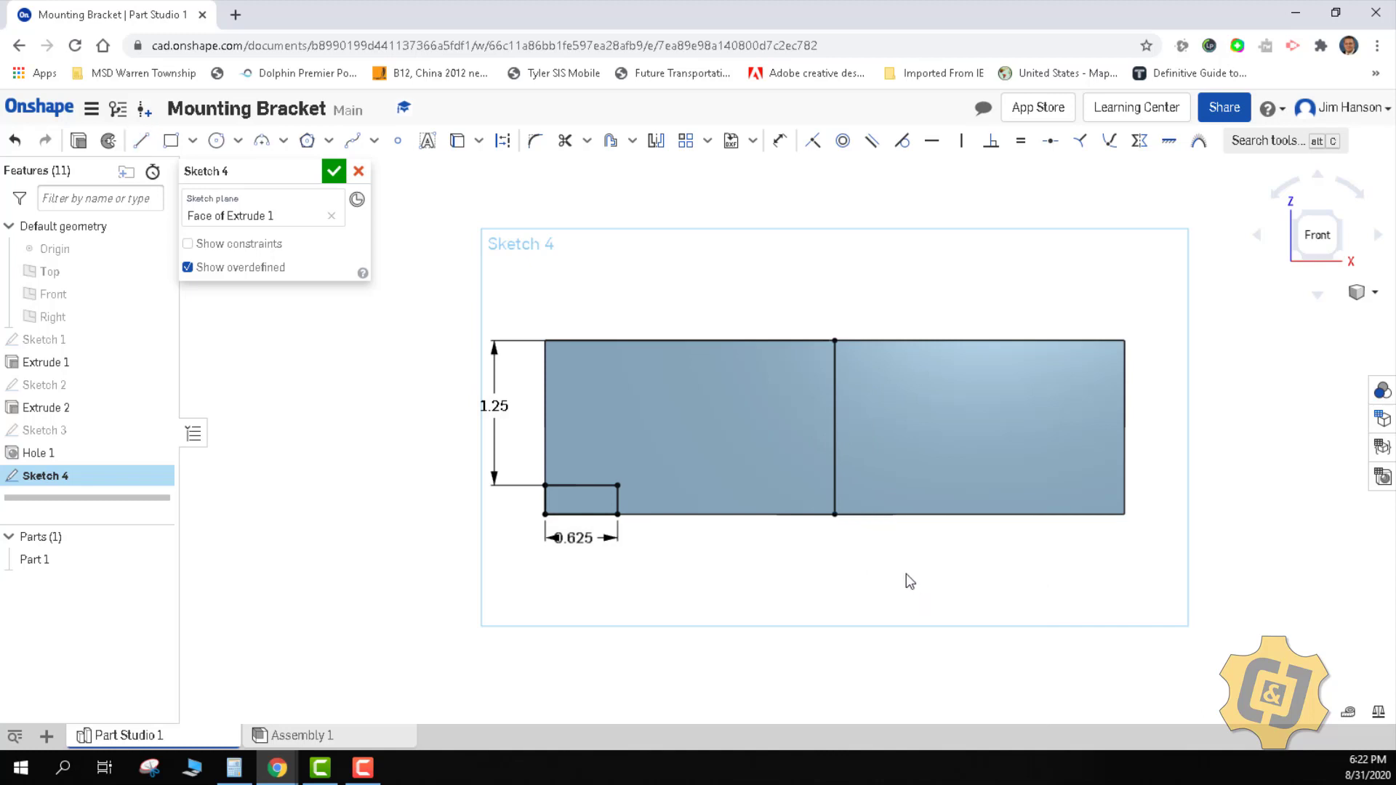
right_click(838, 411)
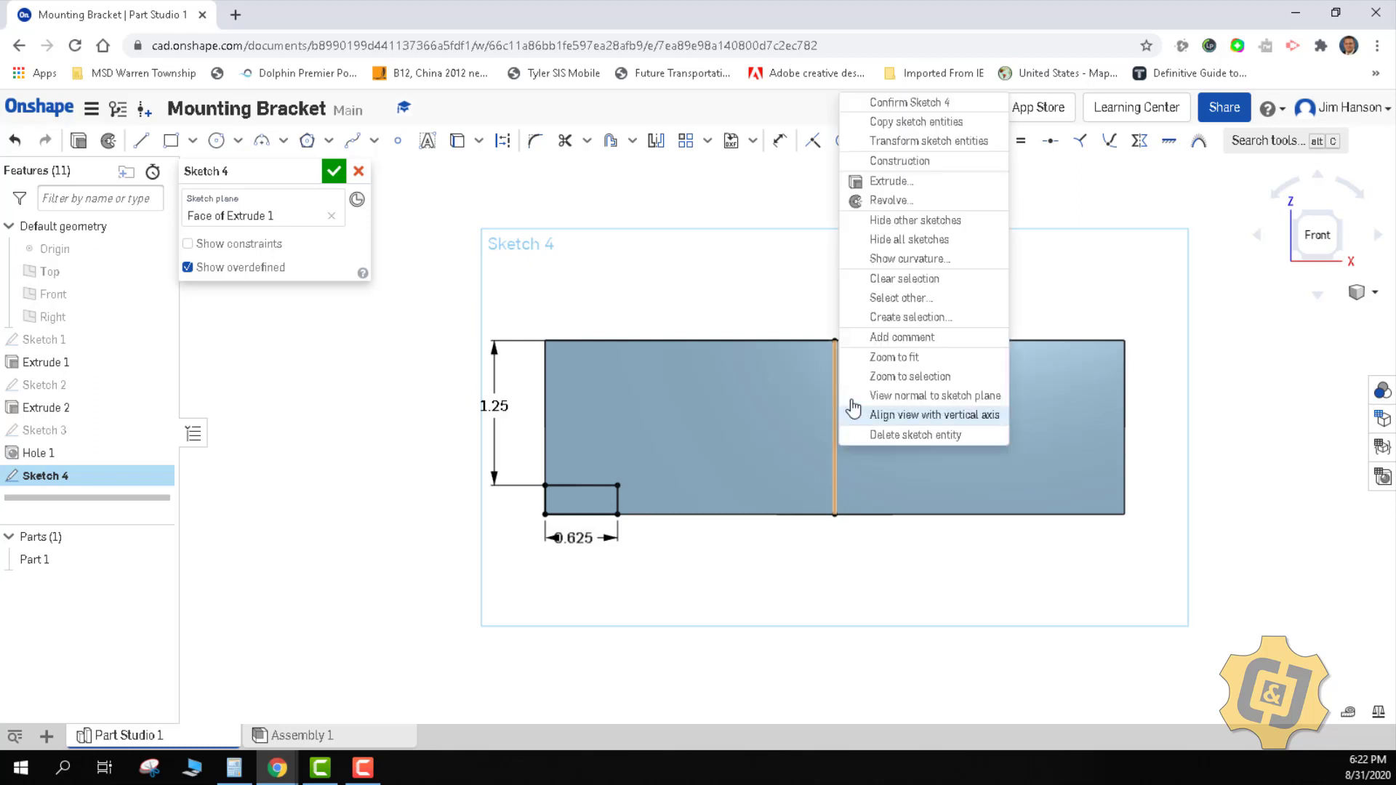
left_click(888, 161)
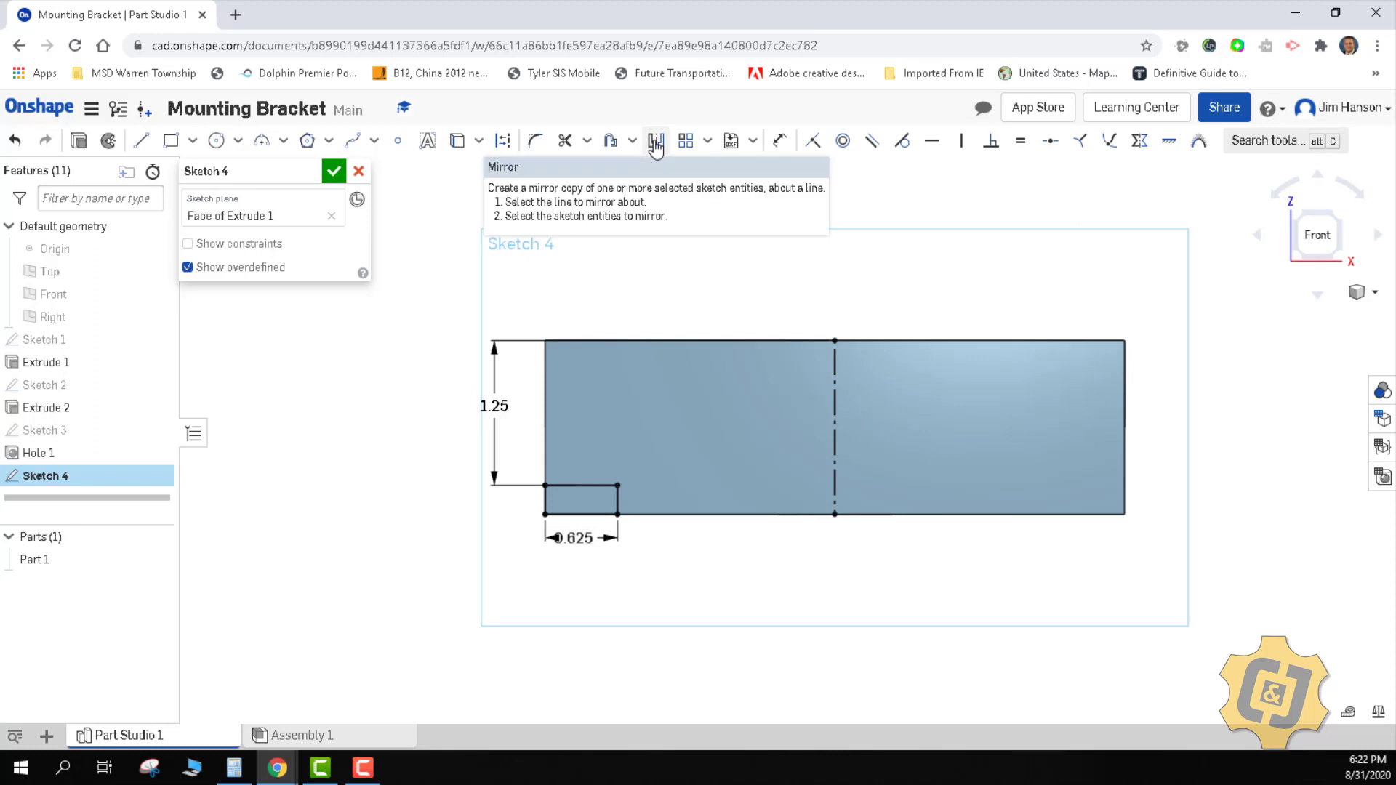
Mirror the corner notch rectangle across the centre construction line onto the bottom-right corner.
left_click(656, 141)
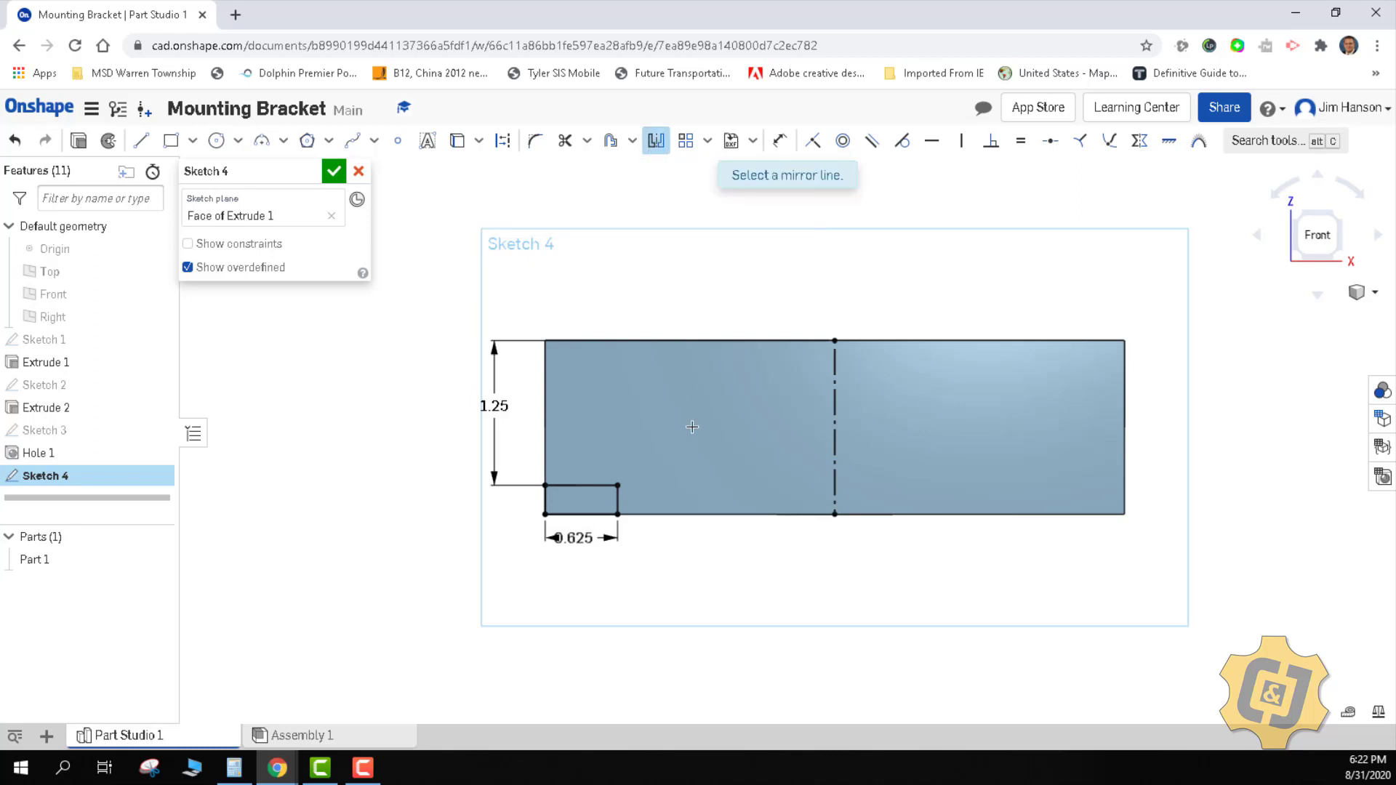
left_click_drag(508, 568, 646, 466)
left_click(834, 374)
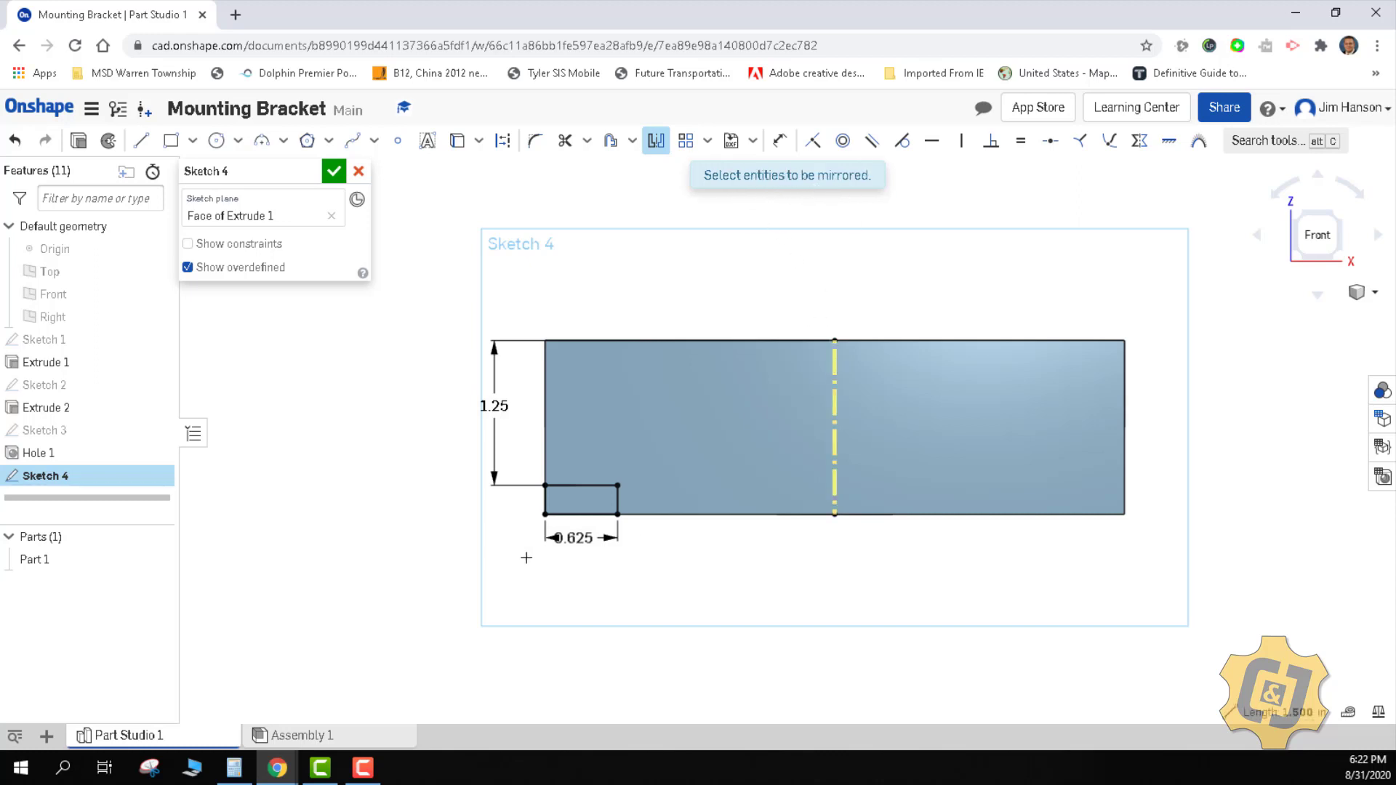
left_click_drag(508, 561, 658, 453)
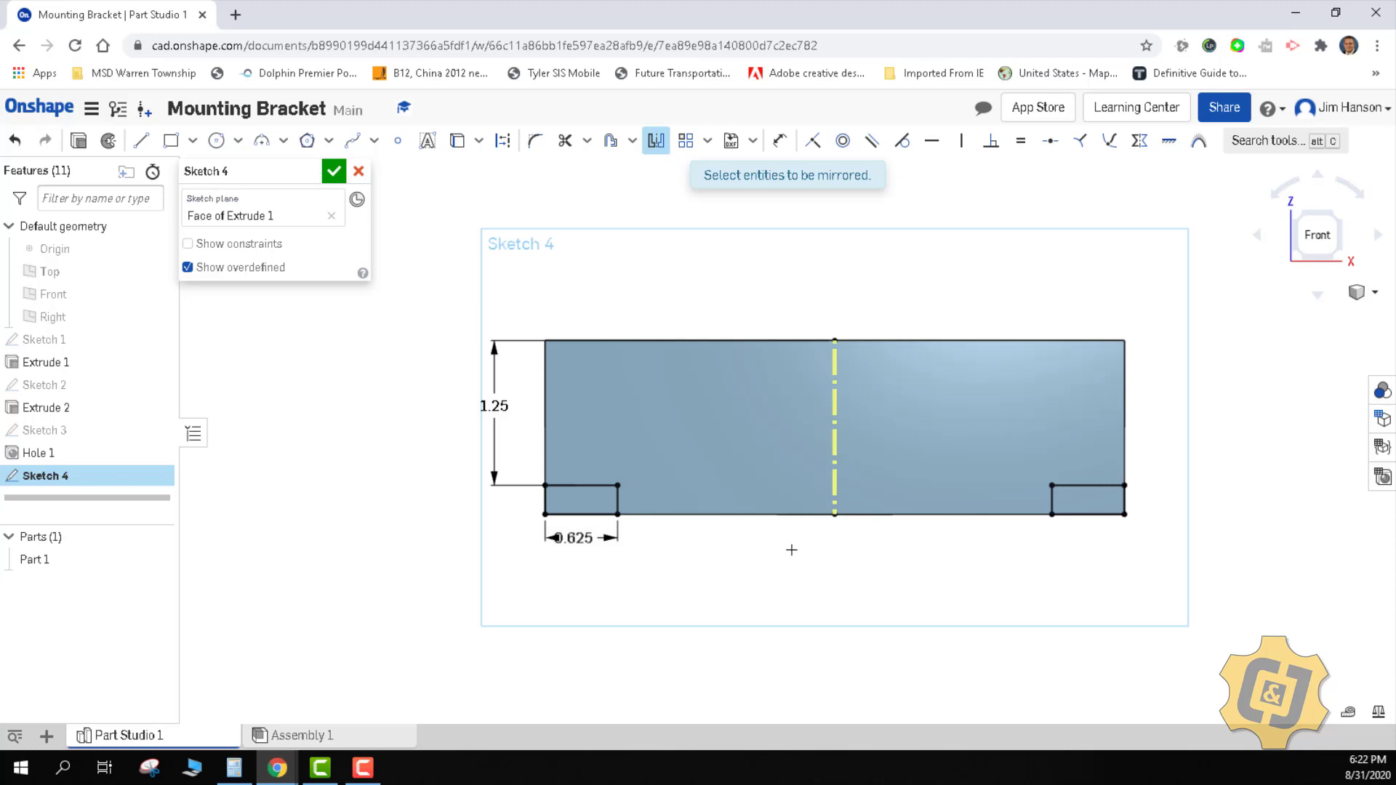
key("Escape")
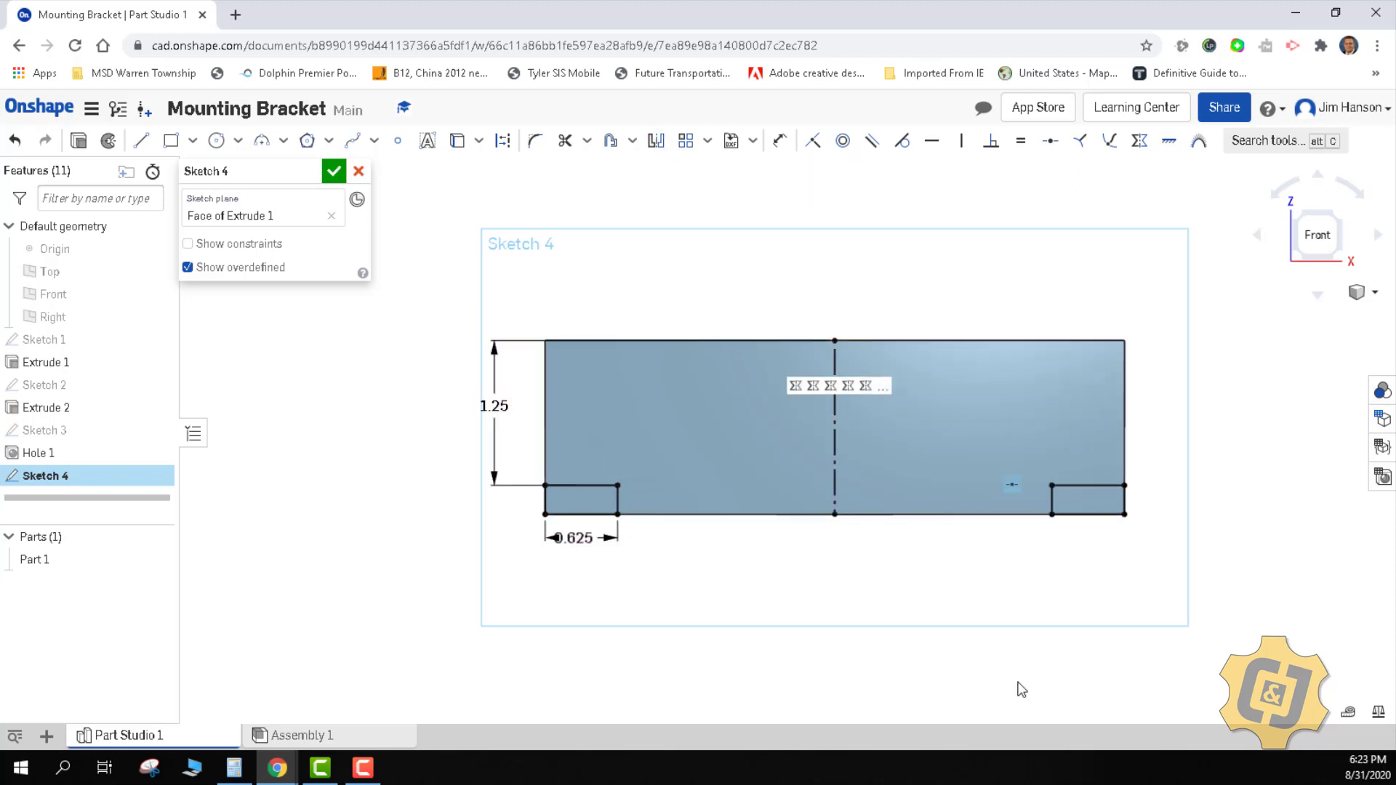
double_click(1070, 486)
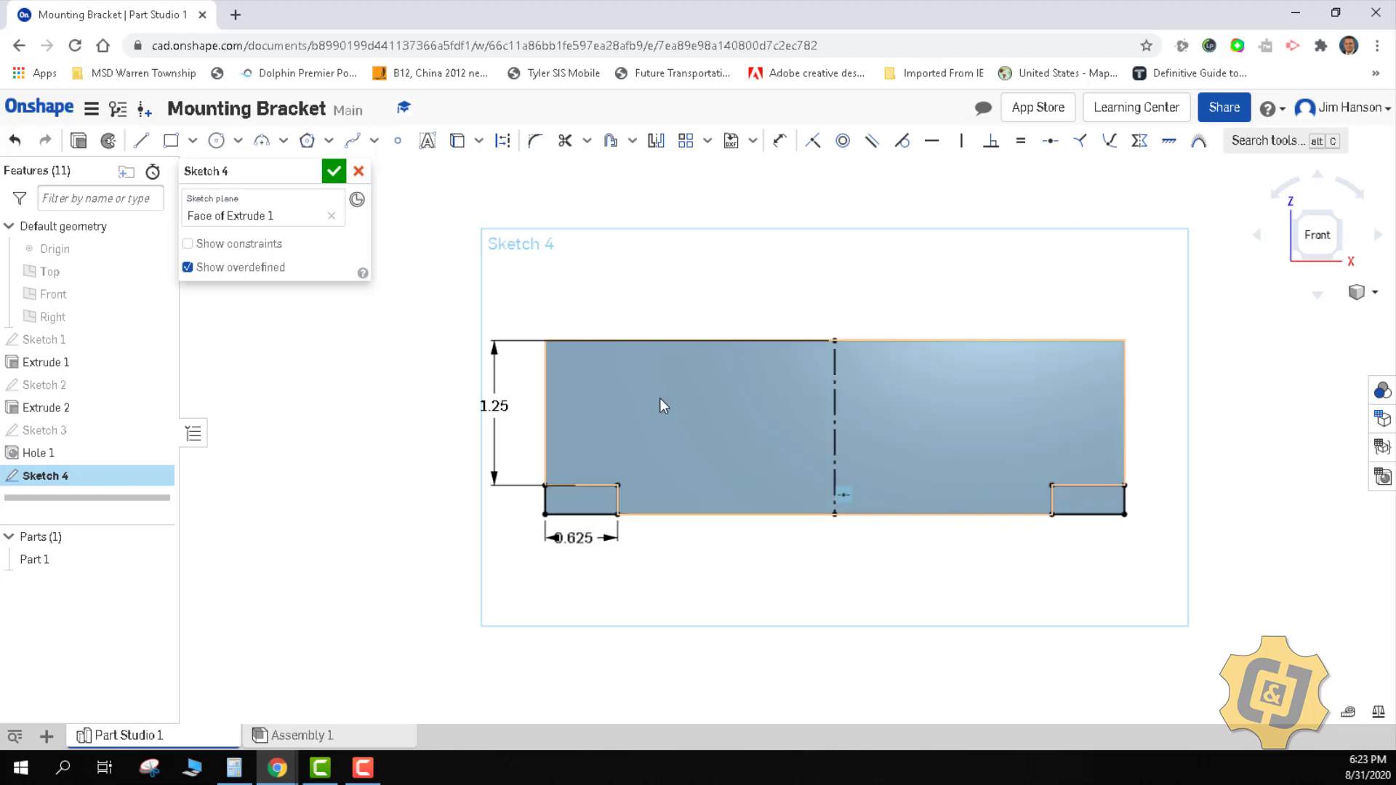
Extrude-remove both Sketch 4 corner rectangles through all, then start a Chamfer feature.
left_click(333, 171)
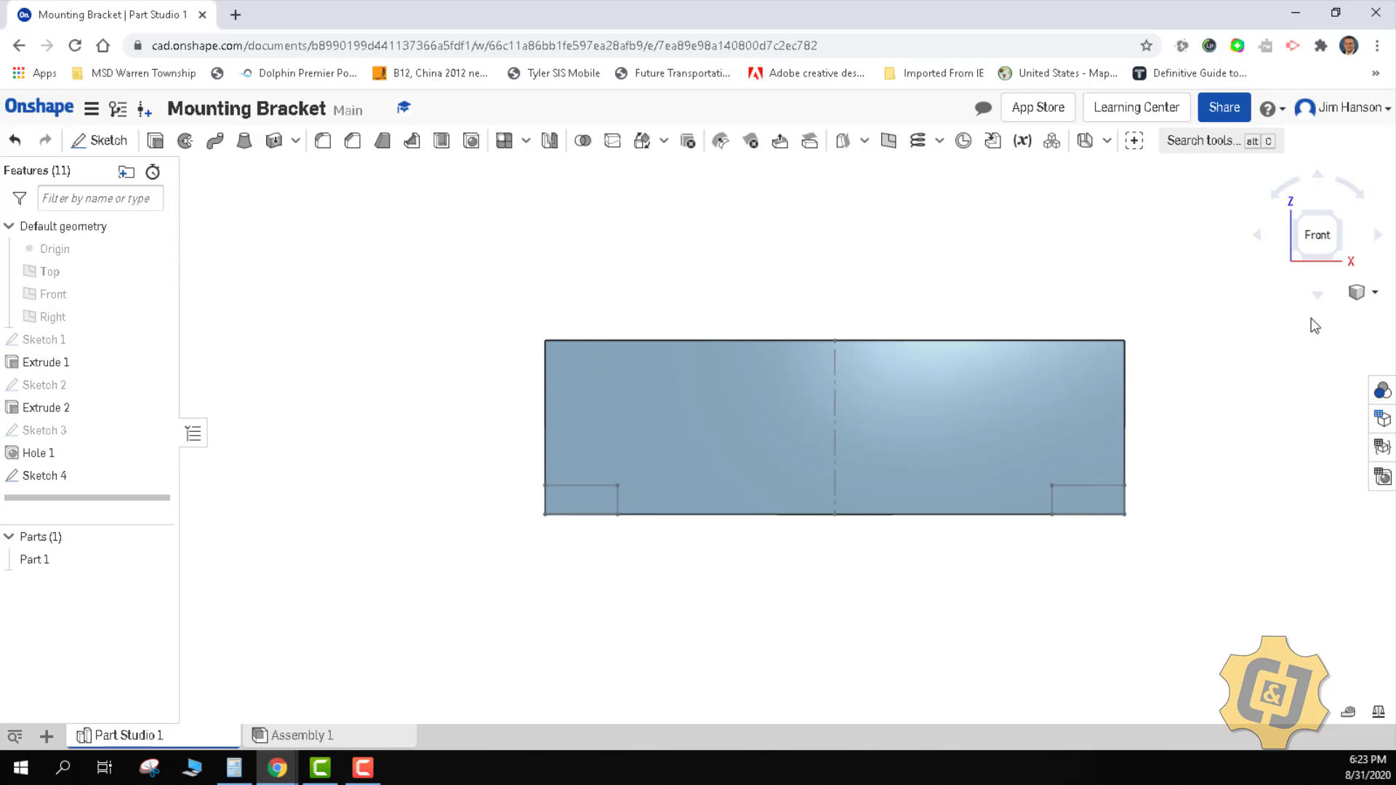
left_click(1373, 291)
left_click(1332, 313)
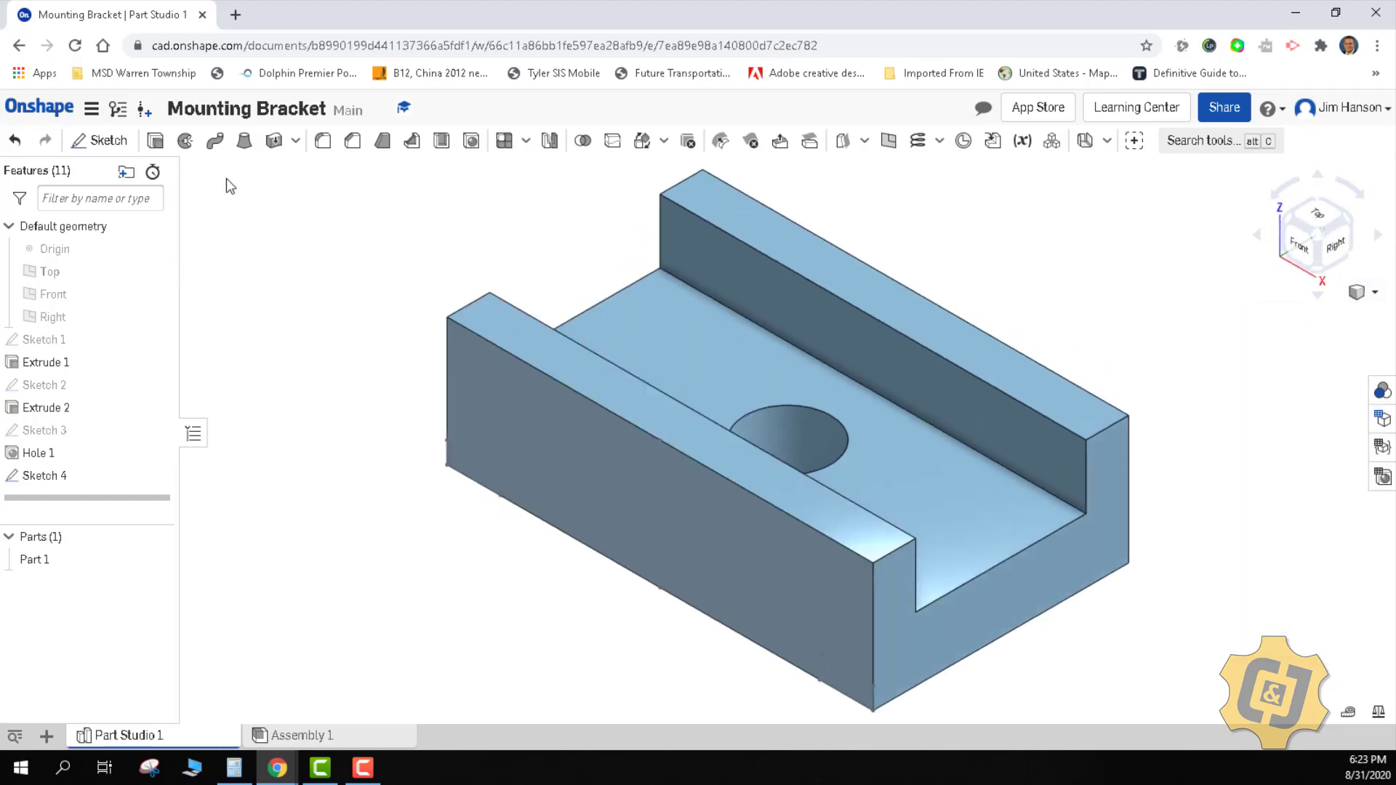
left_click(155, 141)
left_click(466, 476)
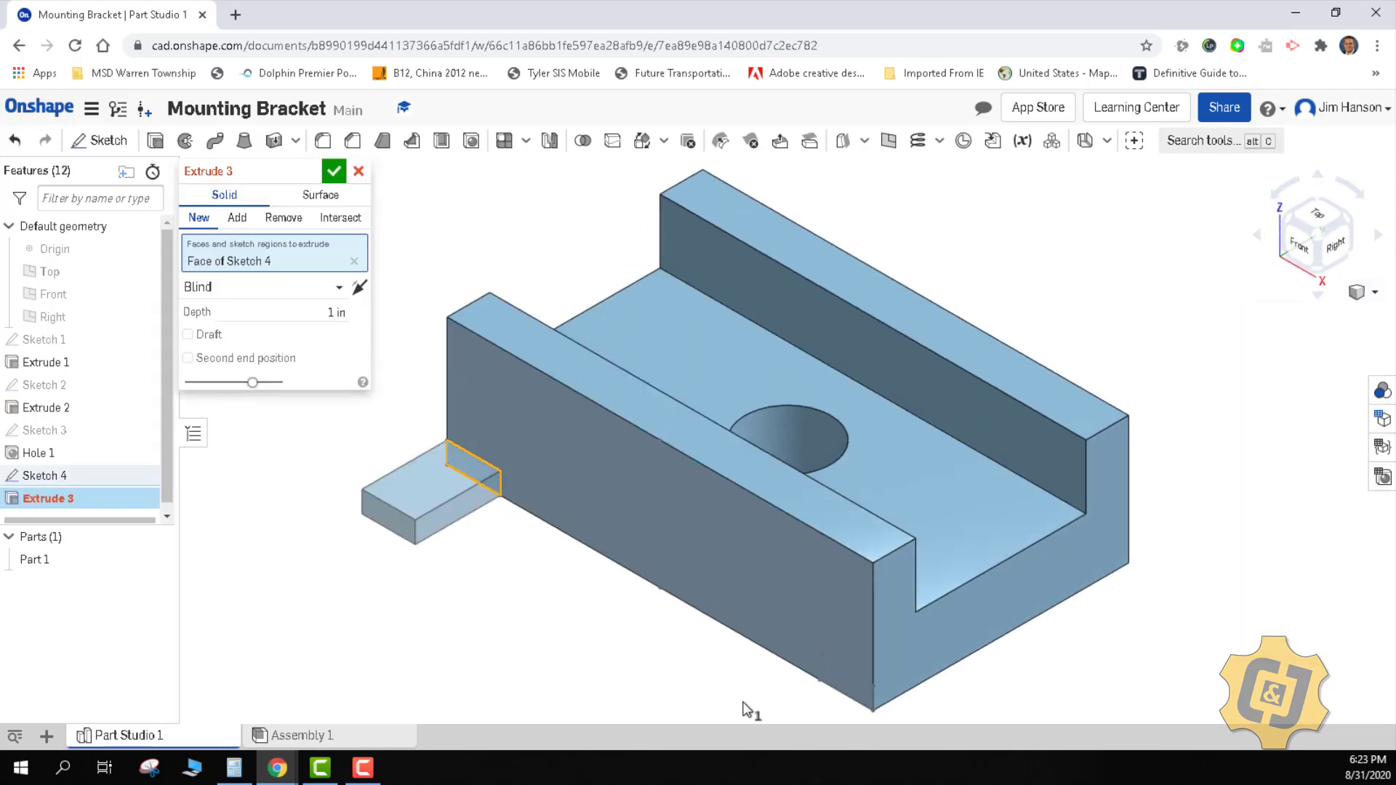
left_click(843, 683)
left_click(281, 218)
left_click(298, 307)
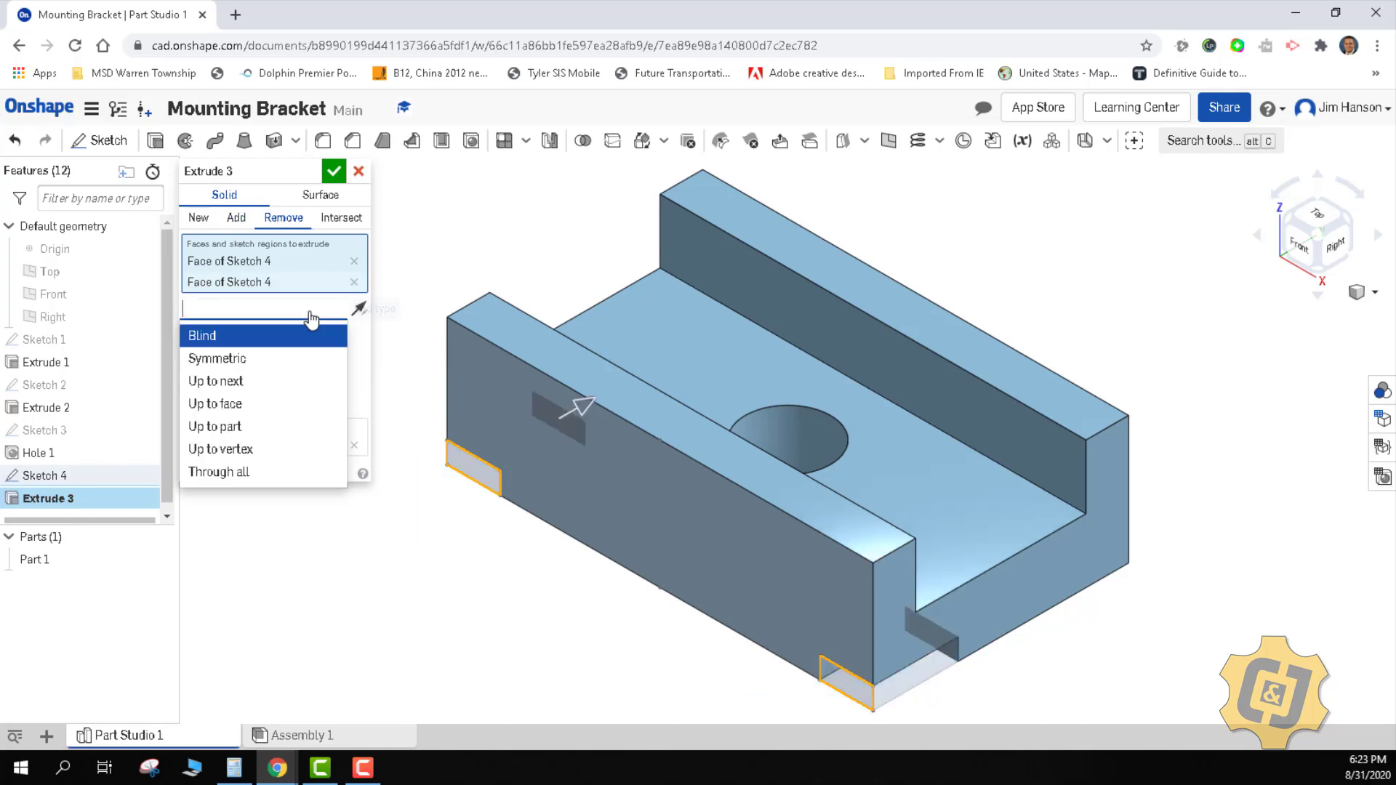
left_click(263, 471)
left_click(333, 172)
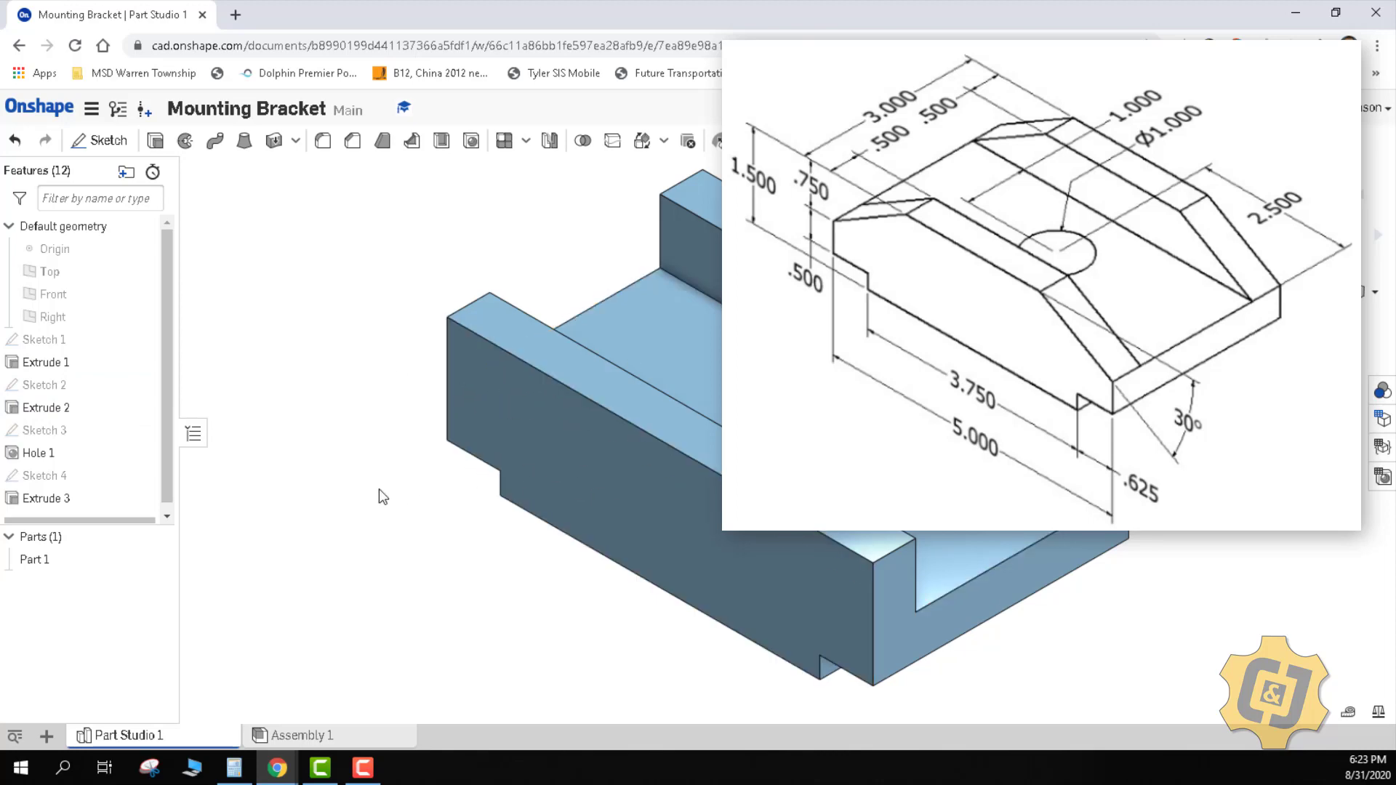
left_click(353, 148)
left_click(330, 229)
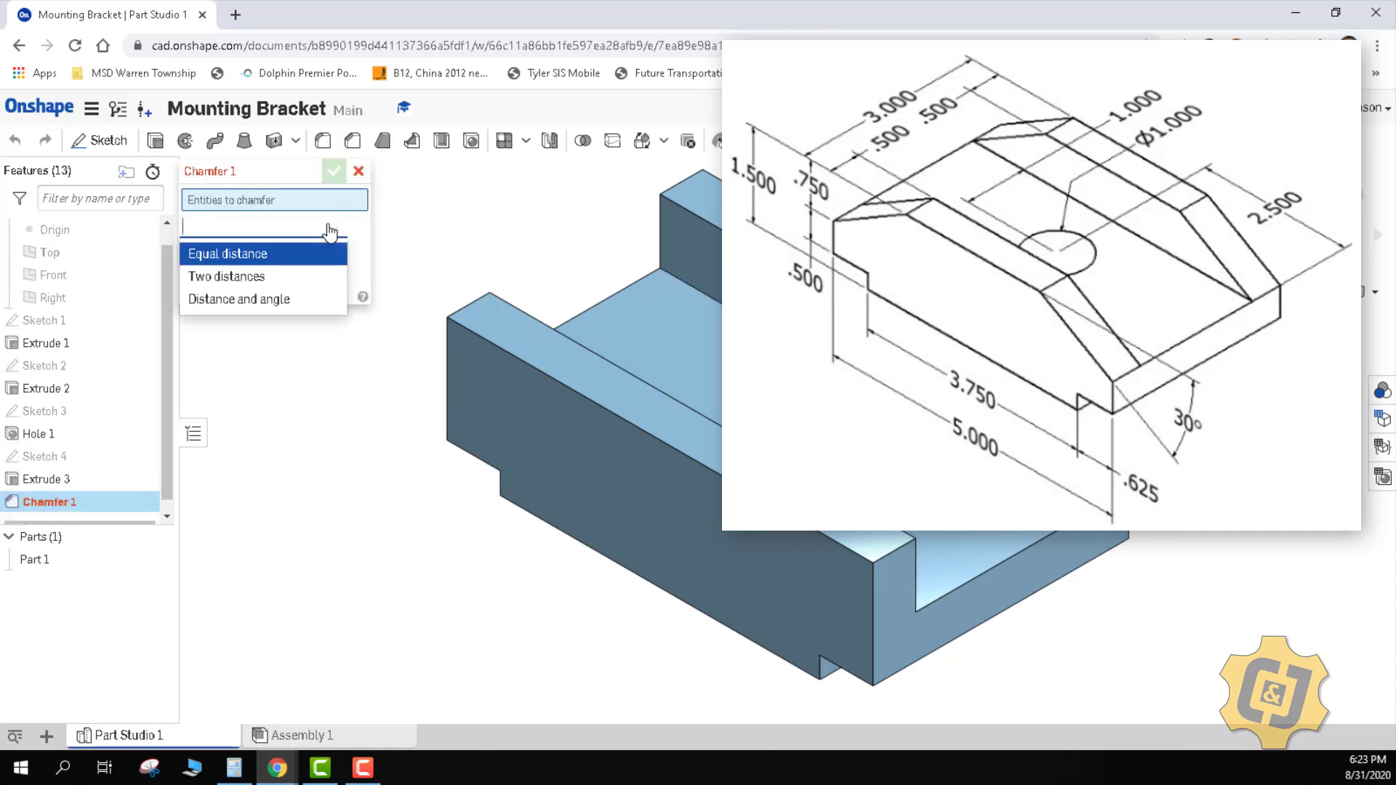
Set a distance-and-angle chamfer of 0.75 in at 30° on both wall end edges.
left_click(288, 301)
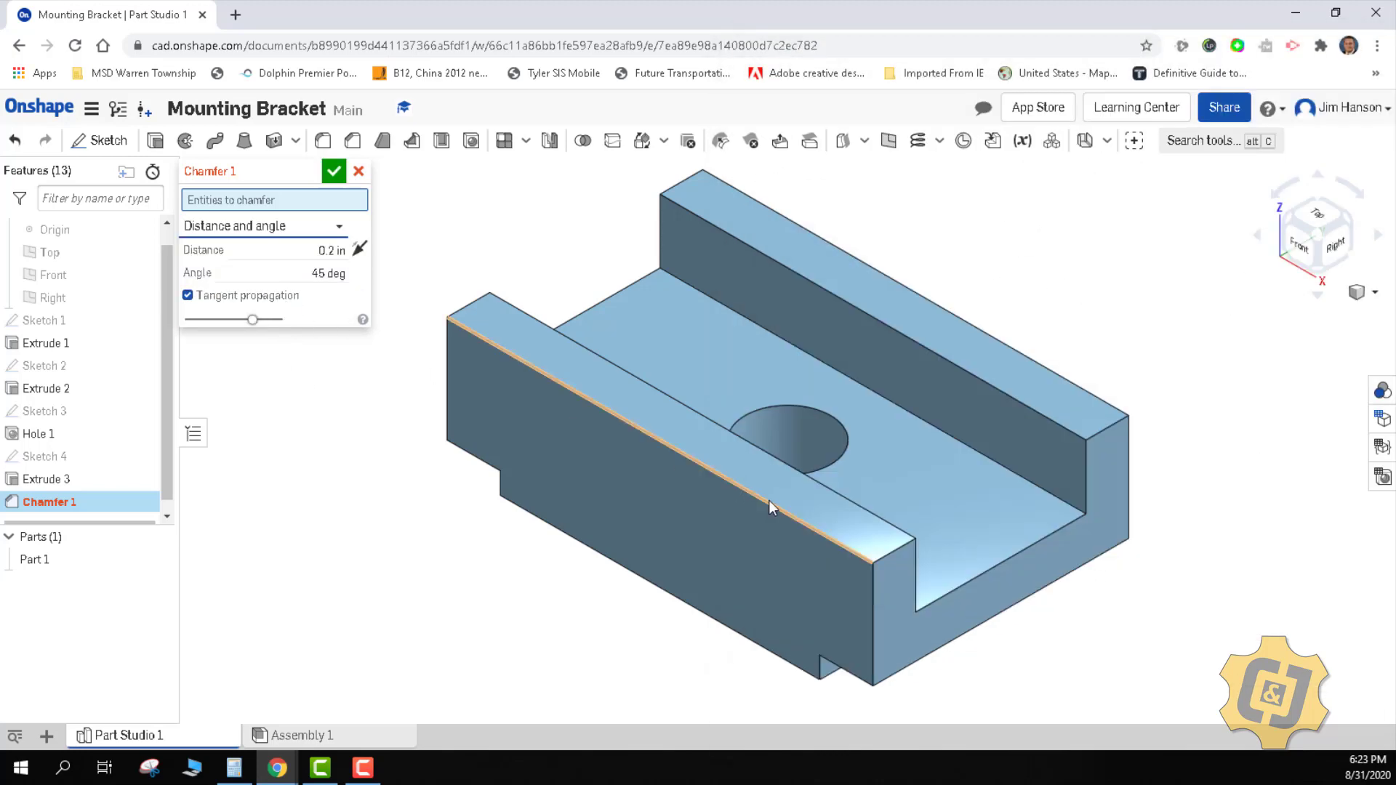
left_click(892, 553)
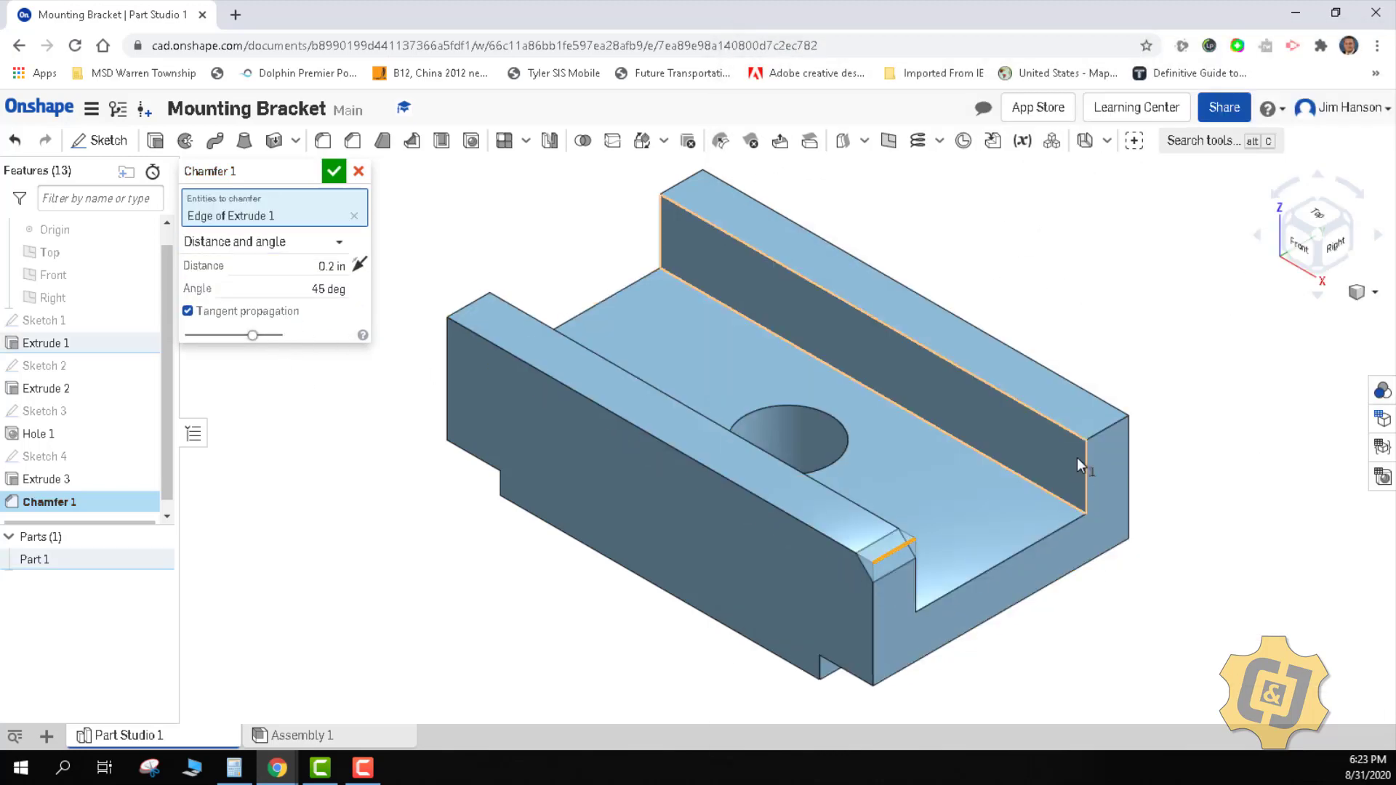
left_click(1101, 430)
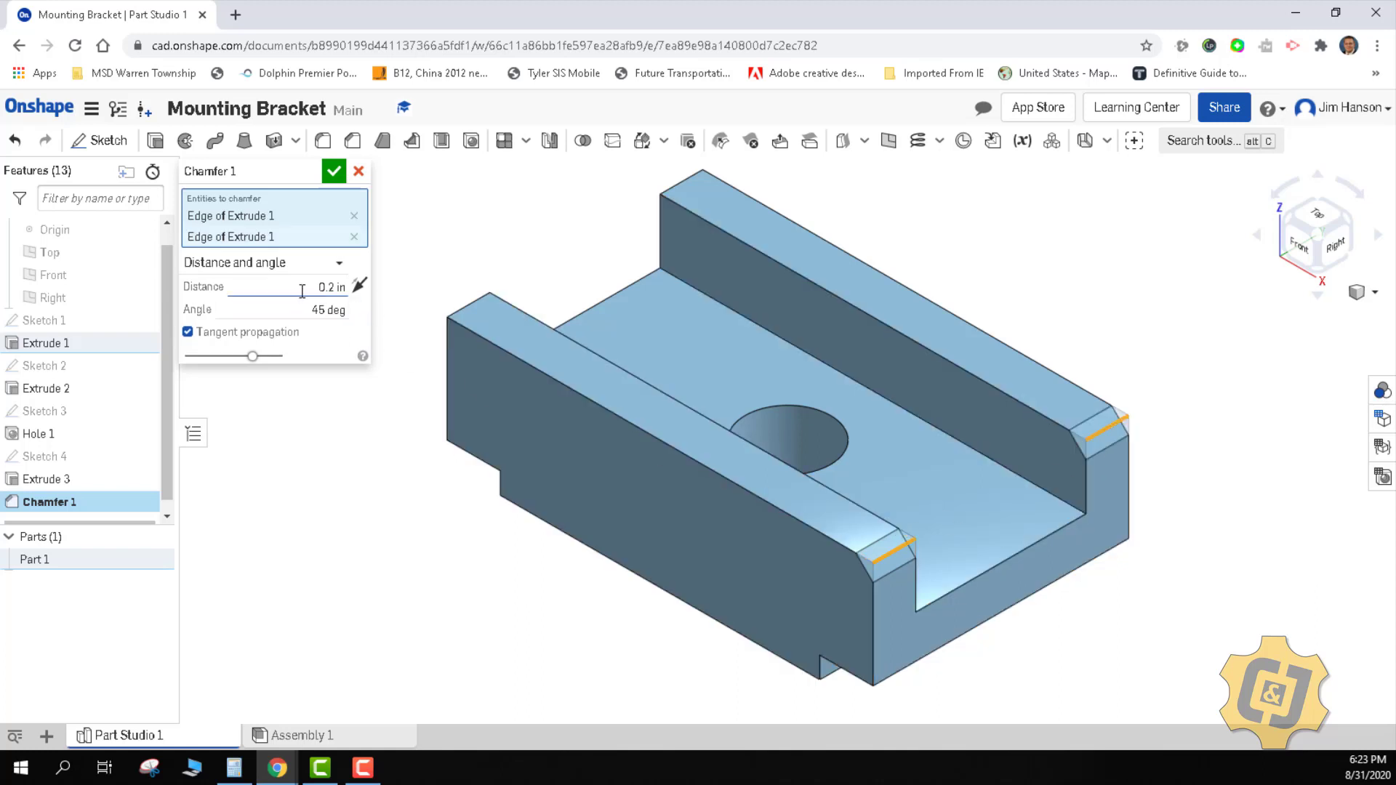
left_click(353, 290)
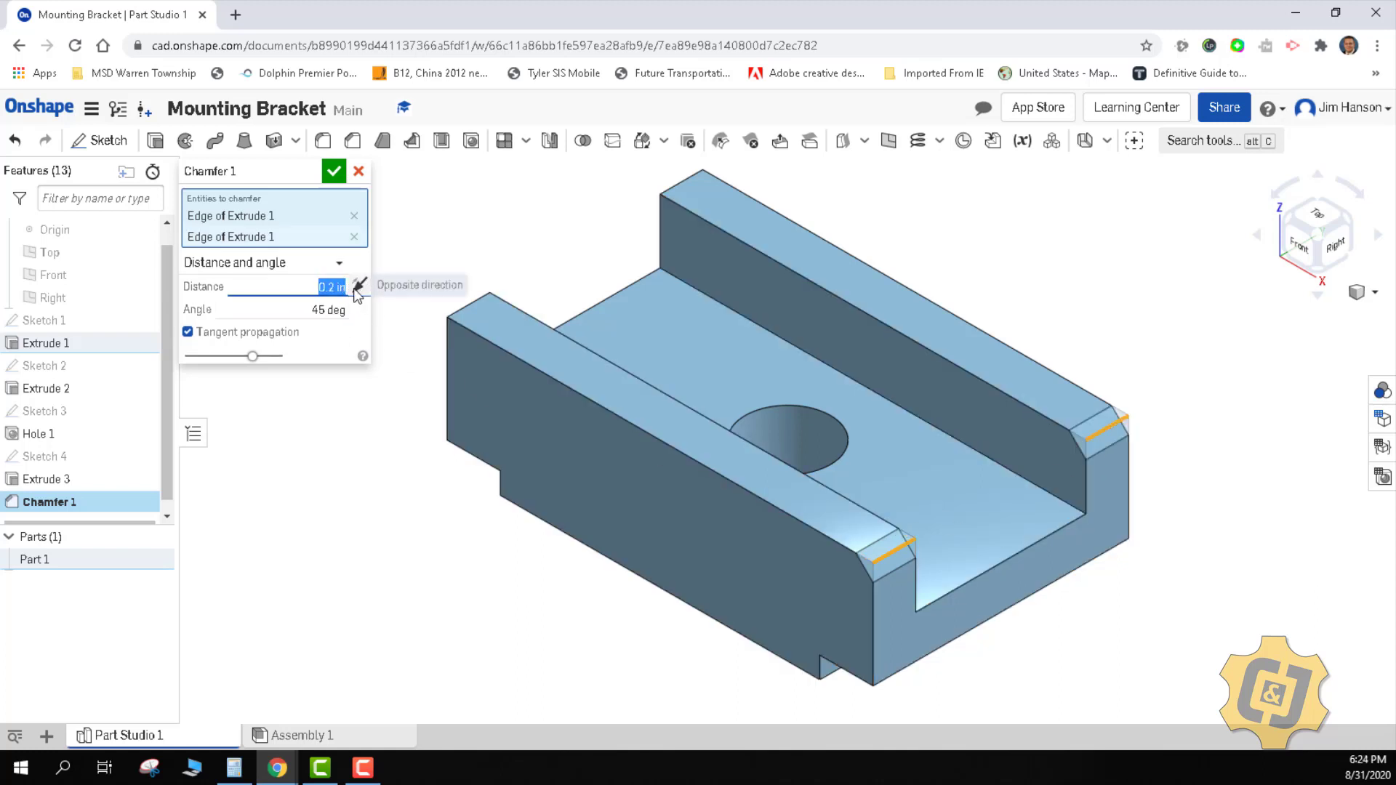
key("BackSpace")
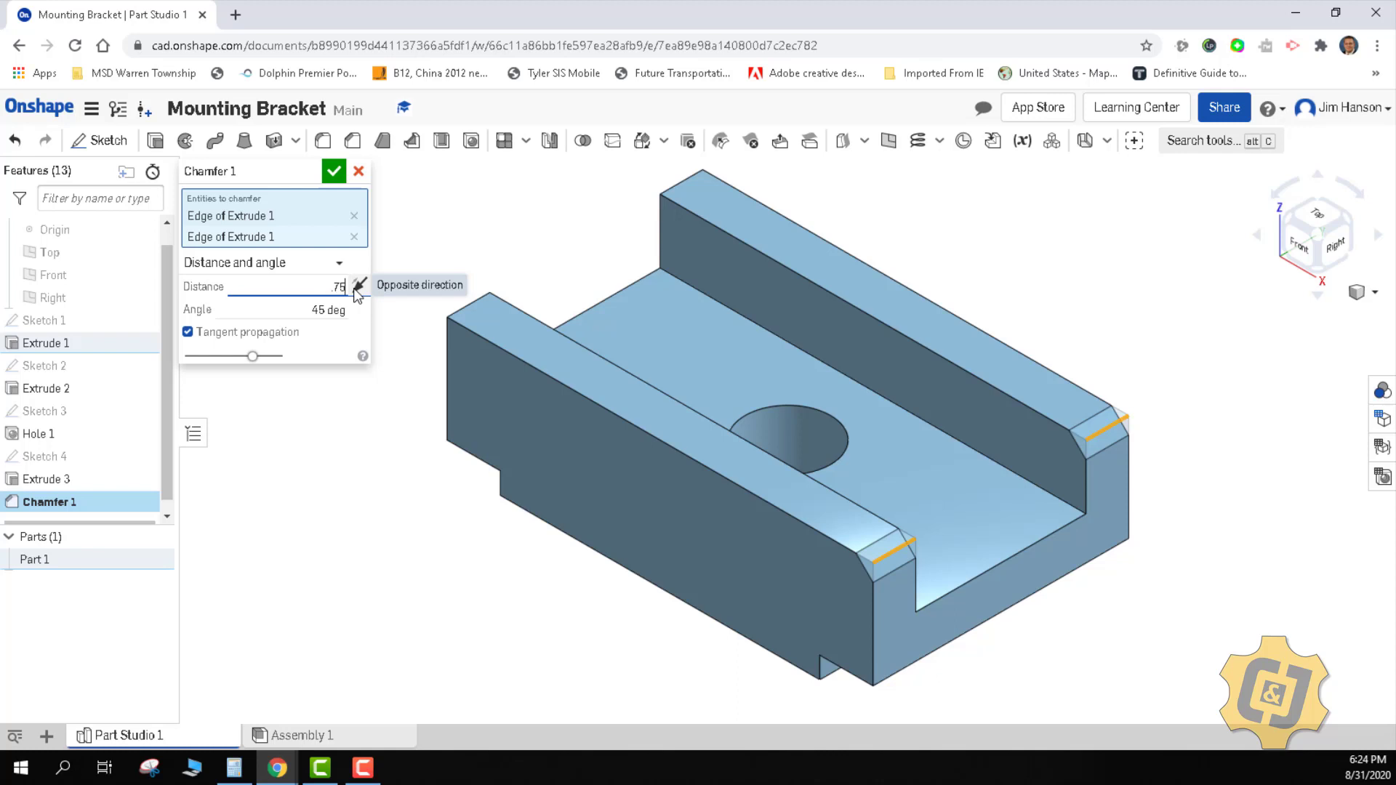
type(".75")
left_click(331, 311)
left_click_drag(331, 311, 346, 315)
type("30")
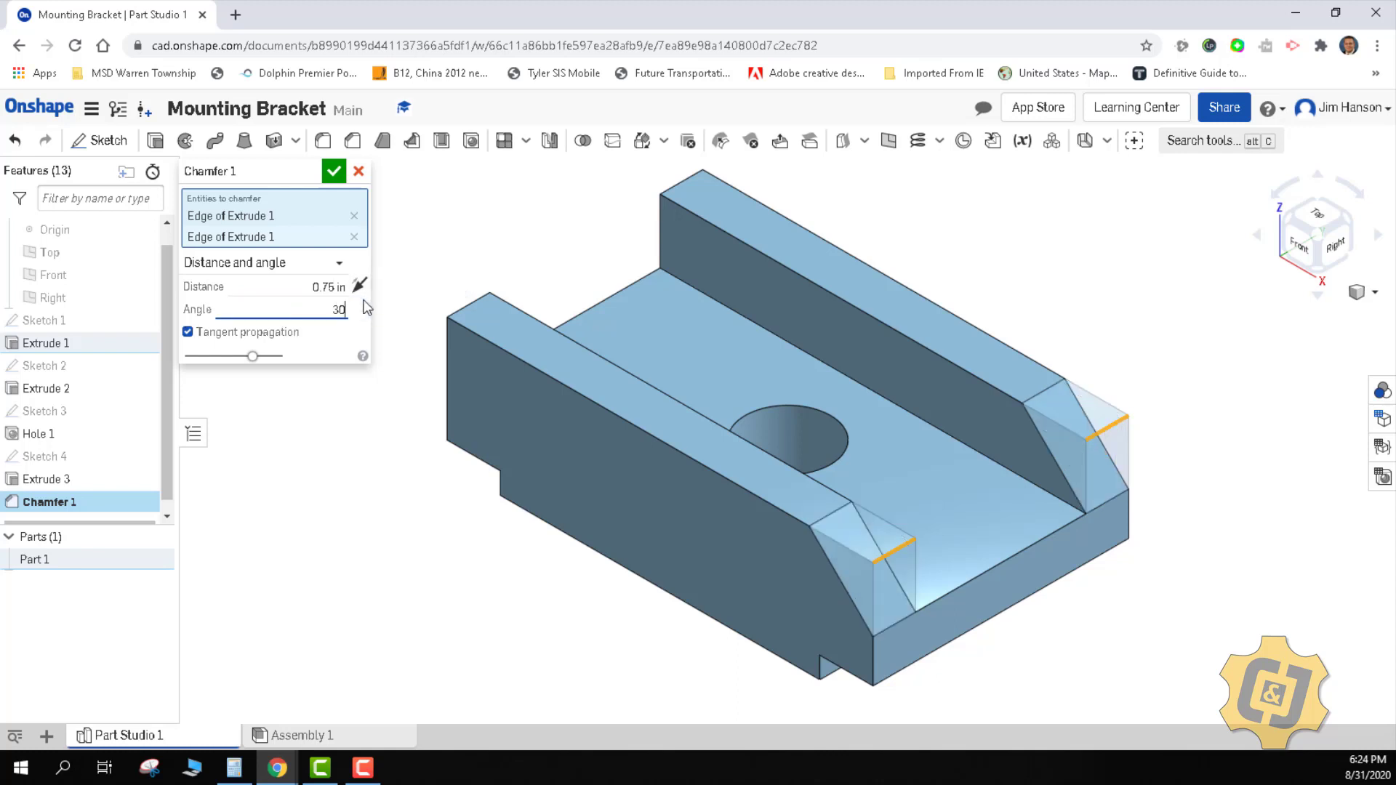
left_click(320, 291)
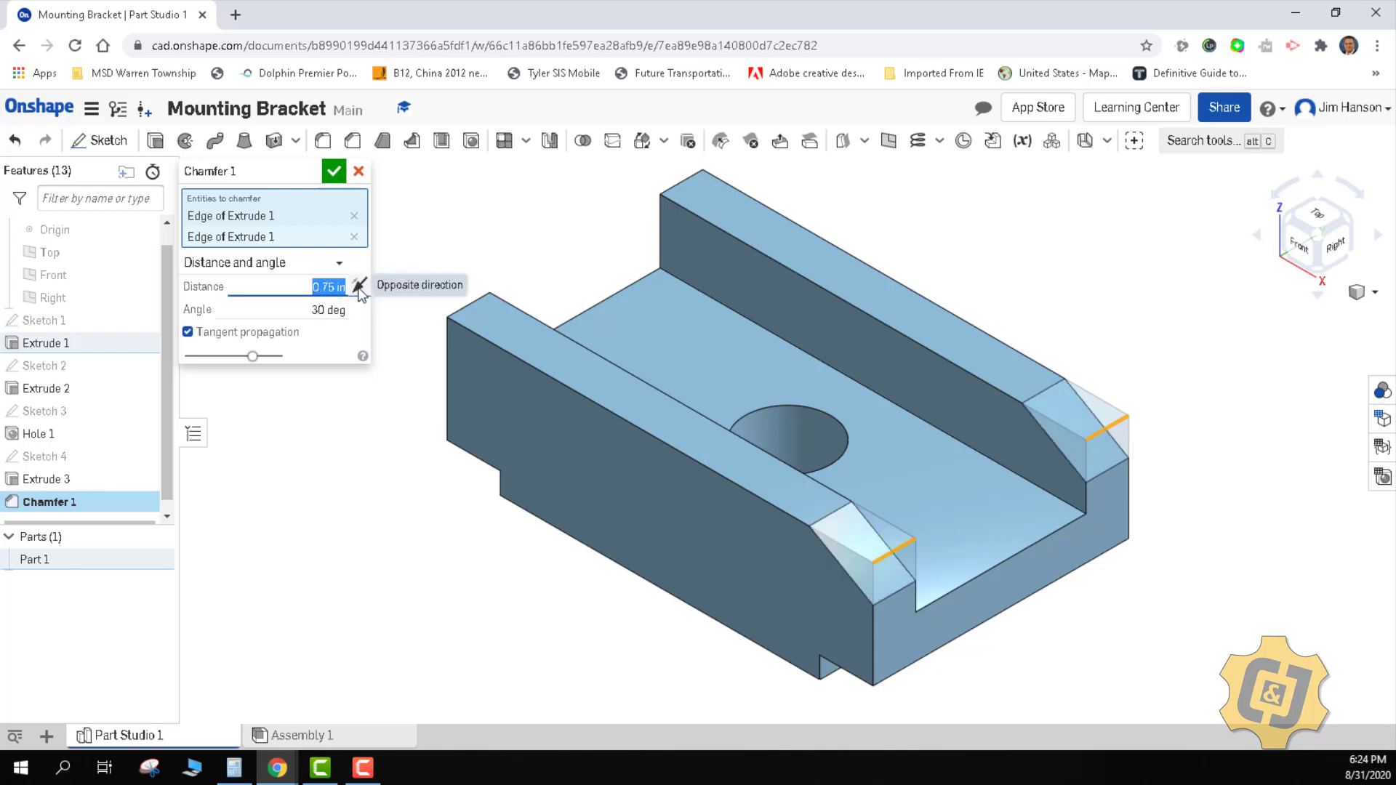
Flip the chamfer's opposite direction back and forth to compare both sides.
left_click(360, 288)
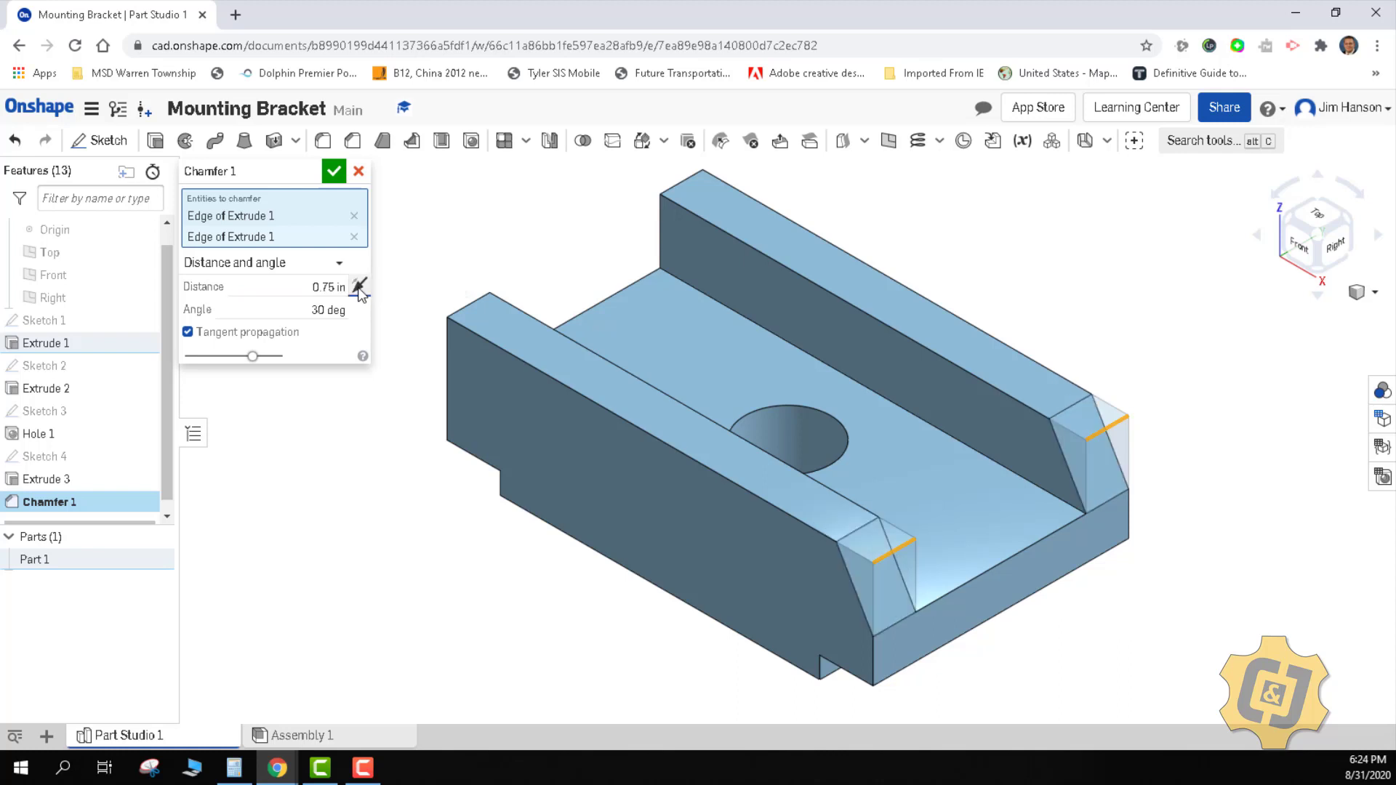
left_click(360, 287)
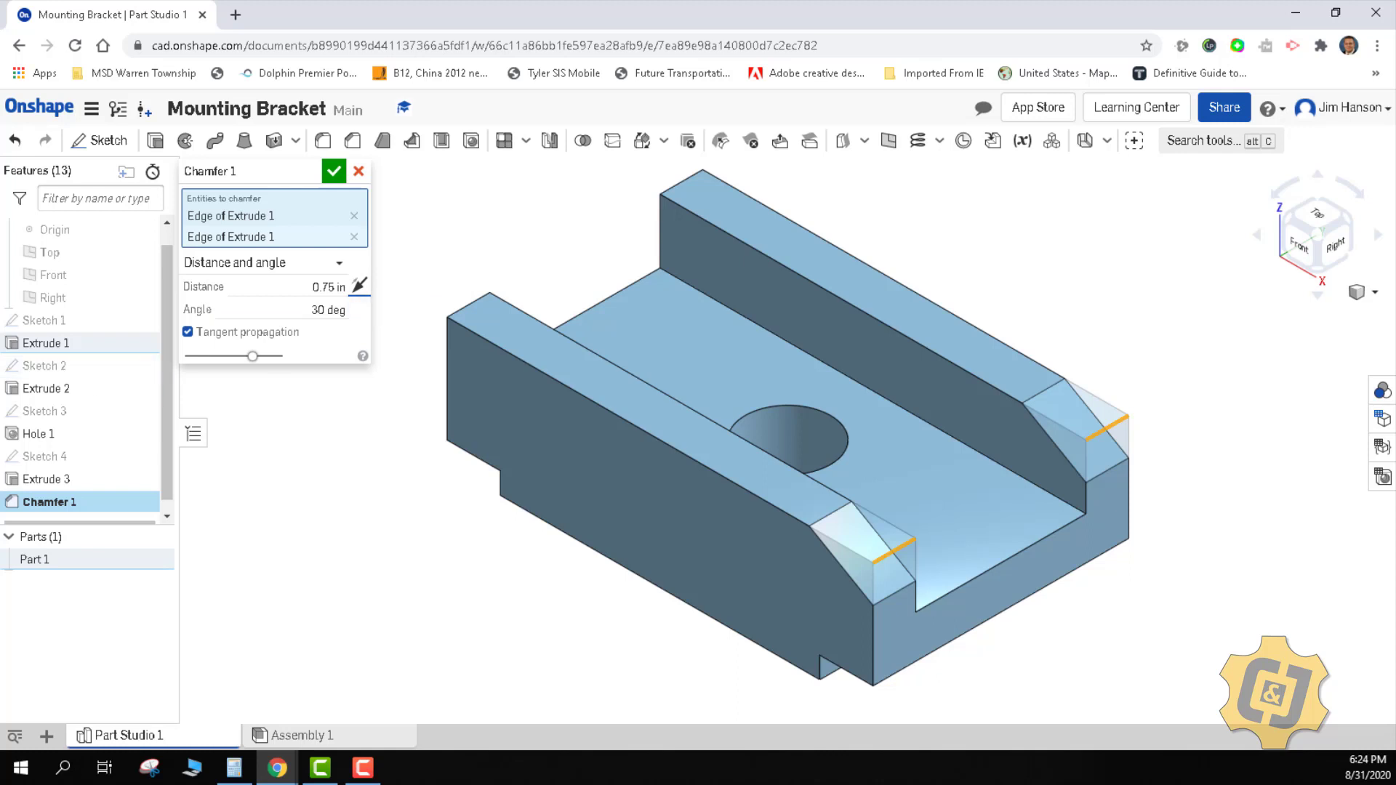
left_click(360, 287)
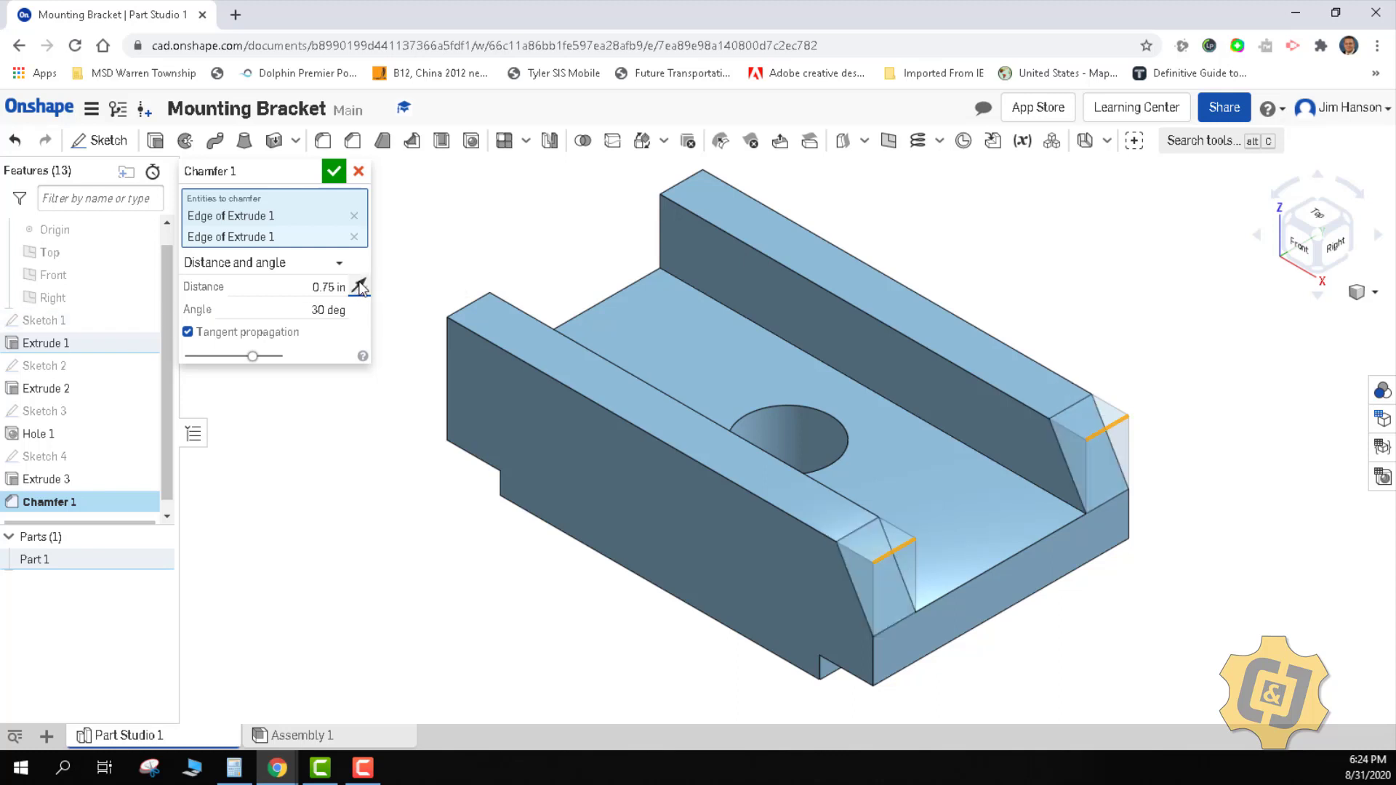
left_click(359, 286)
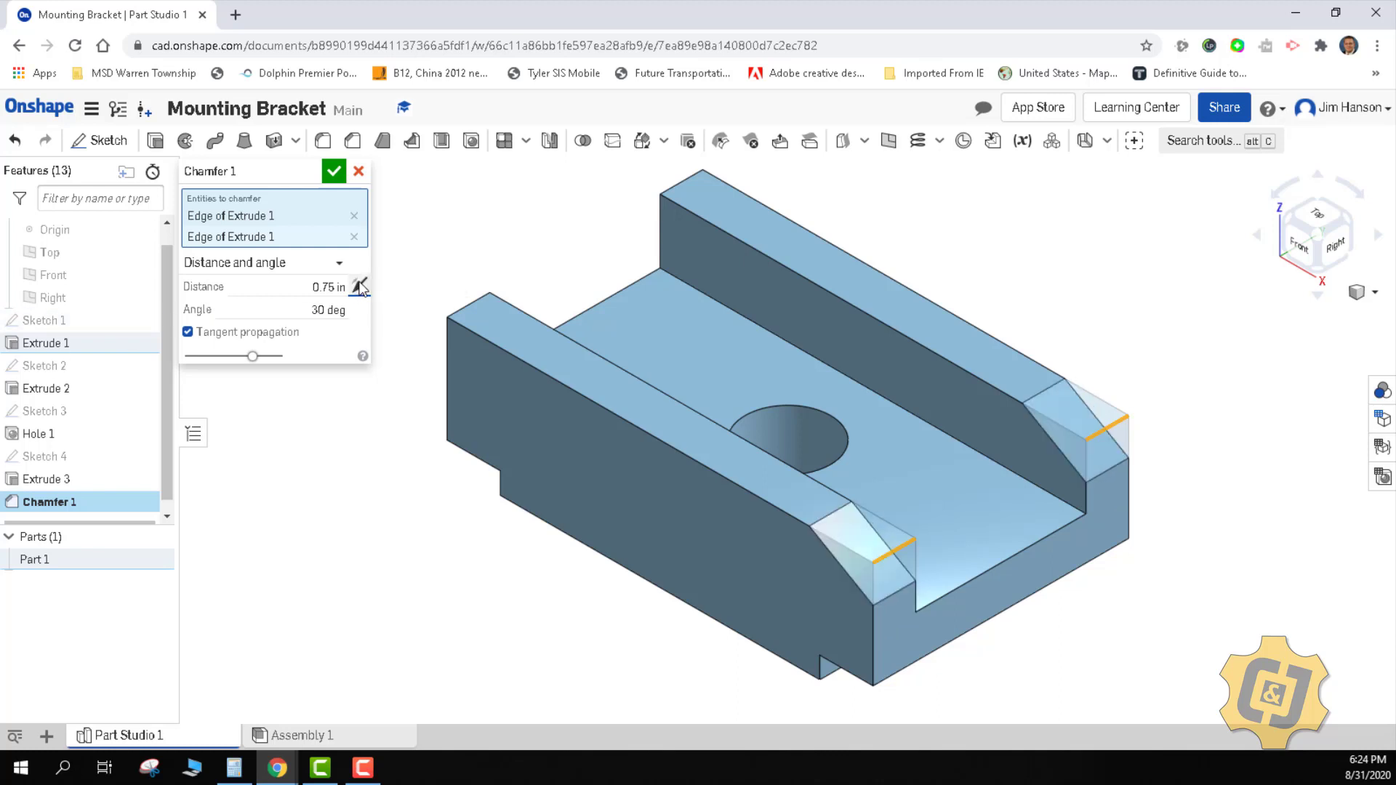
Cancel the chamfer and start Sketch 5 on Extrude 1's end face, viewed head-on.
left_click(356, 173)
right_click(347, 227)
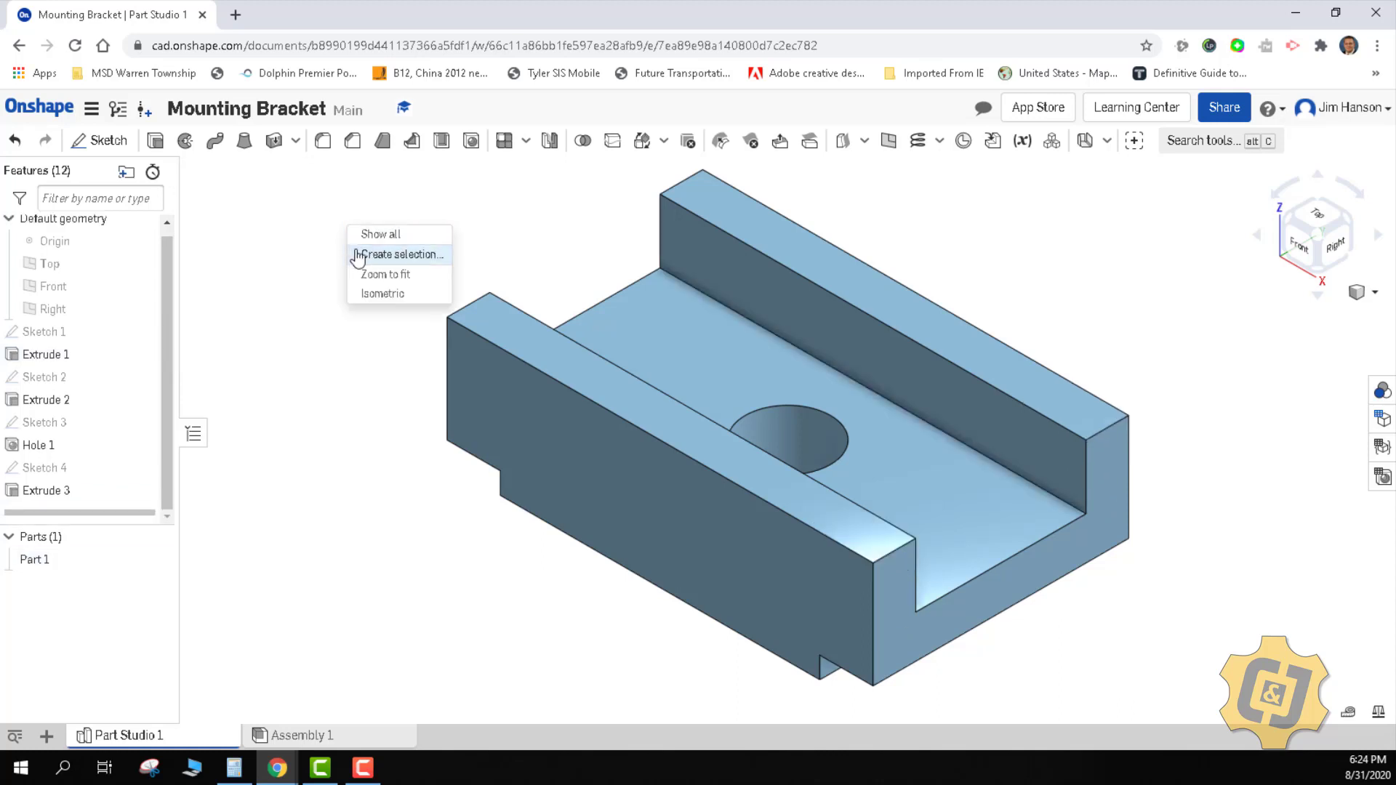
key("Escape")
key("shift+s")
left_click(494, 407)
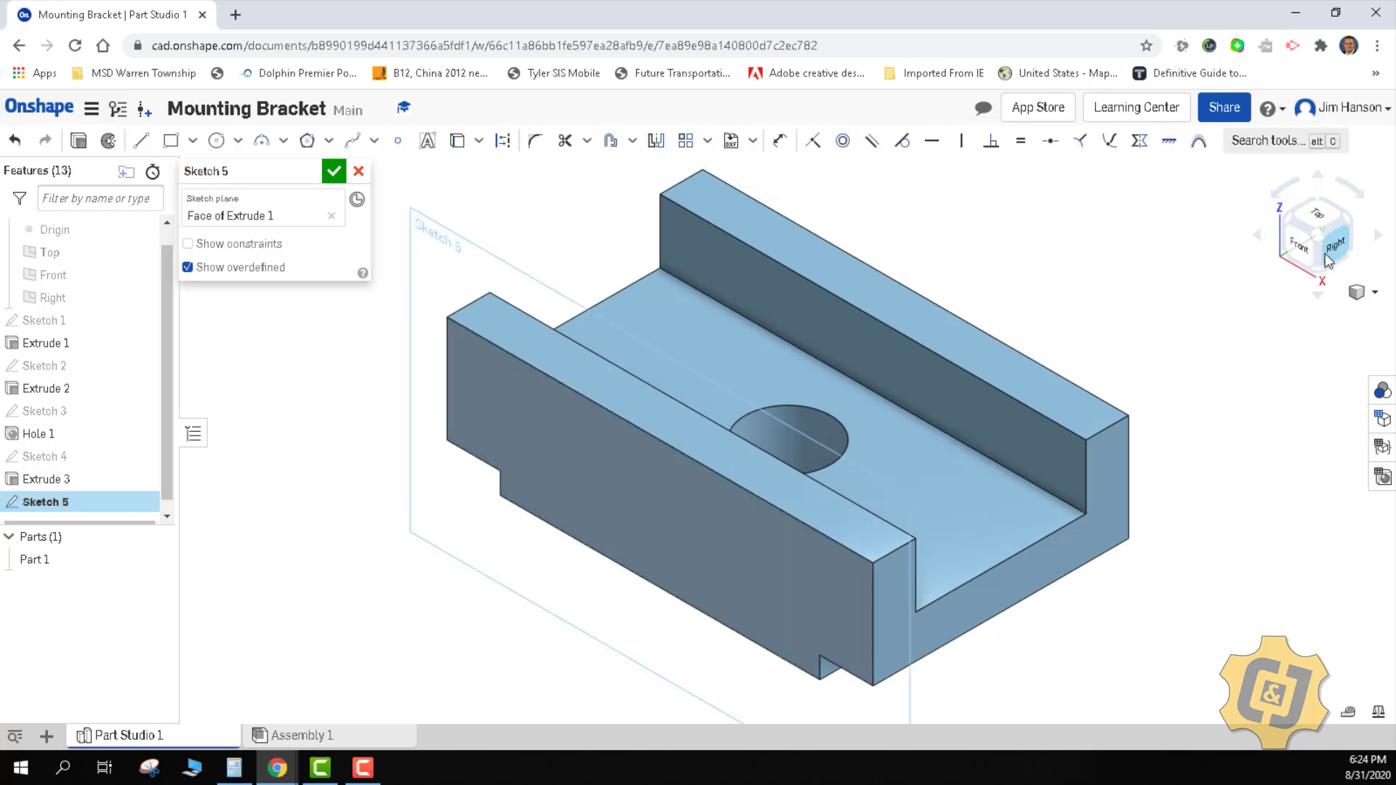
key("n")
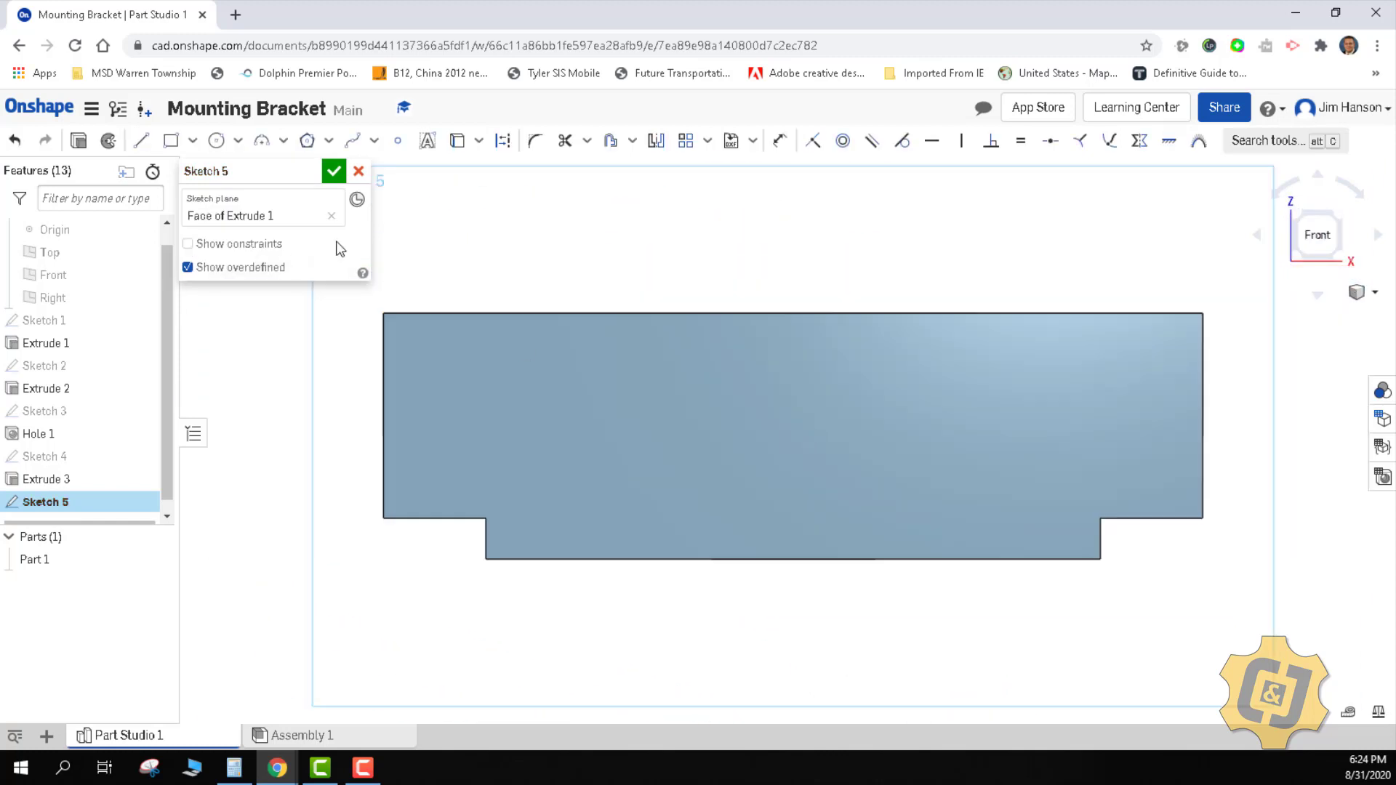
Draw a diagonal corner line starting 0.75 up the left edge, at 30° to the top edge.
left_click(140, 145)
left_click(383, 423)
left_click(598, 312)
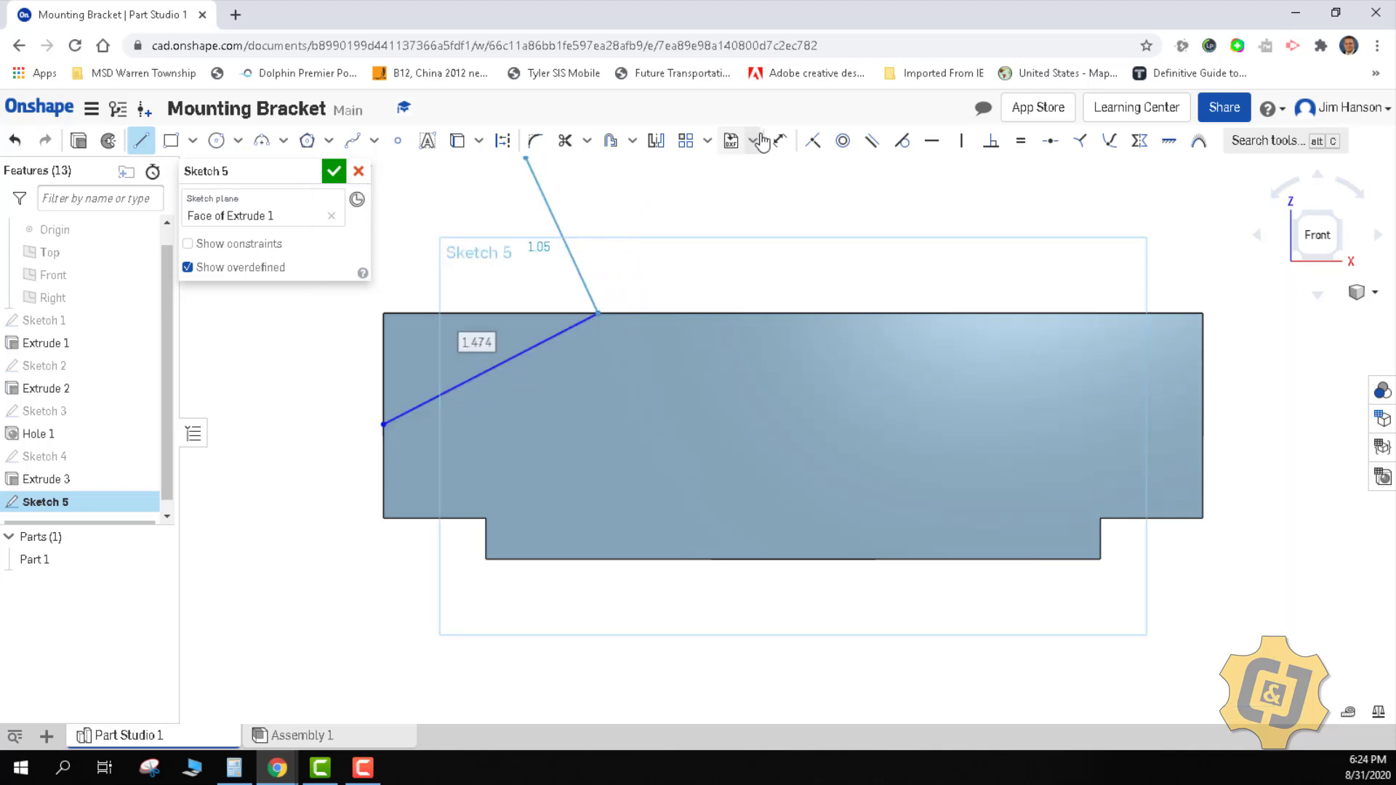
left_click(783, 143)
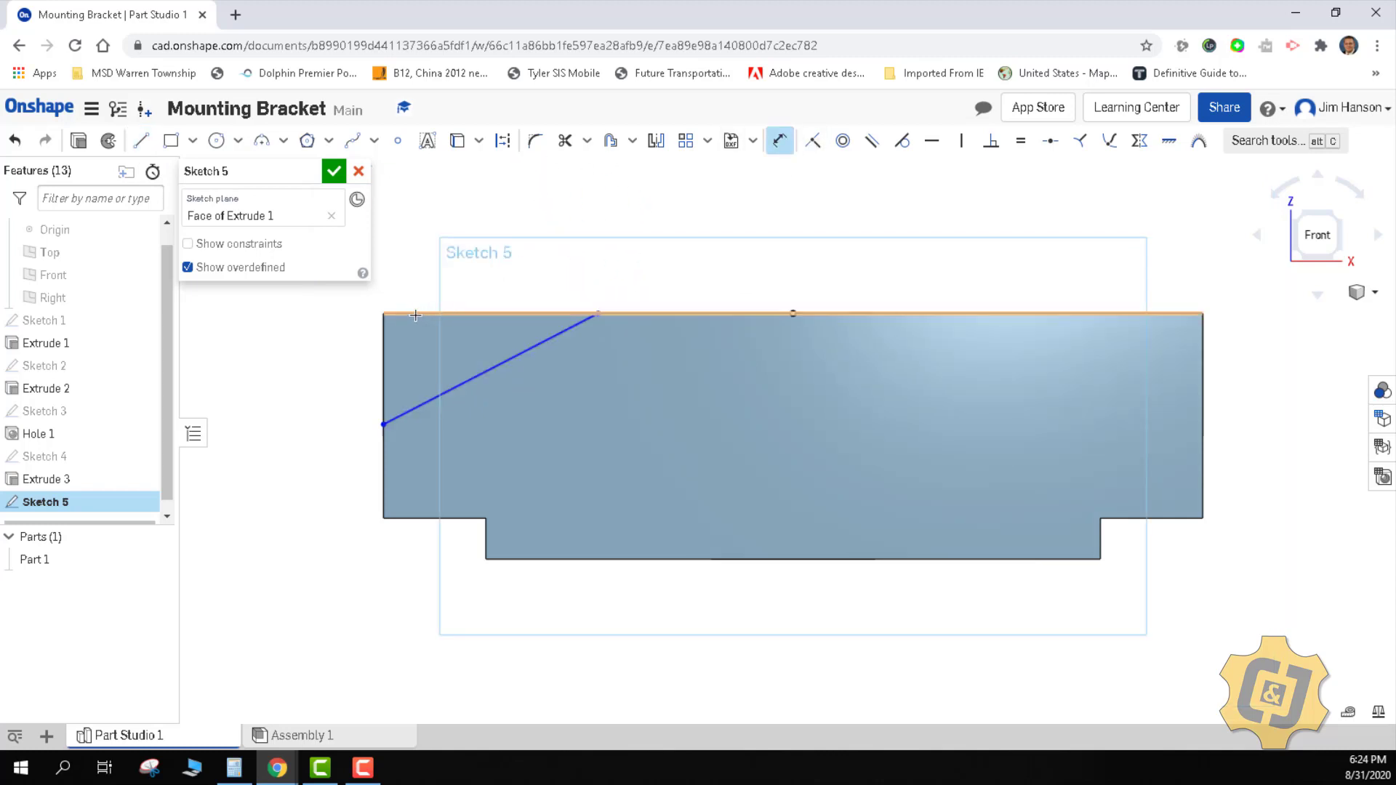
left_click(382, 423)
left_click(340, 390)
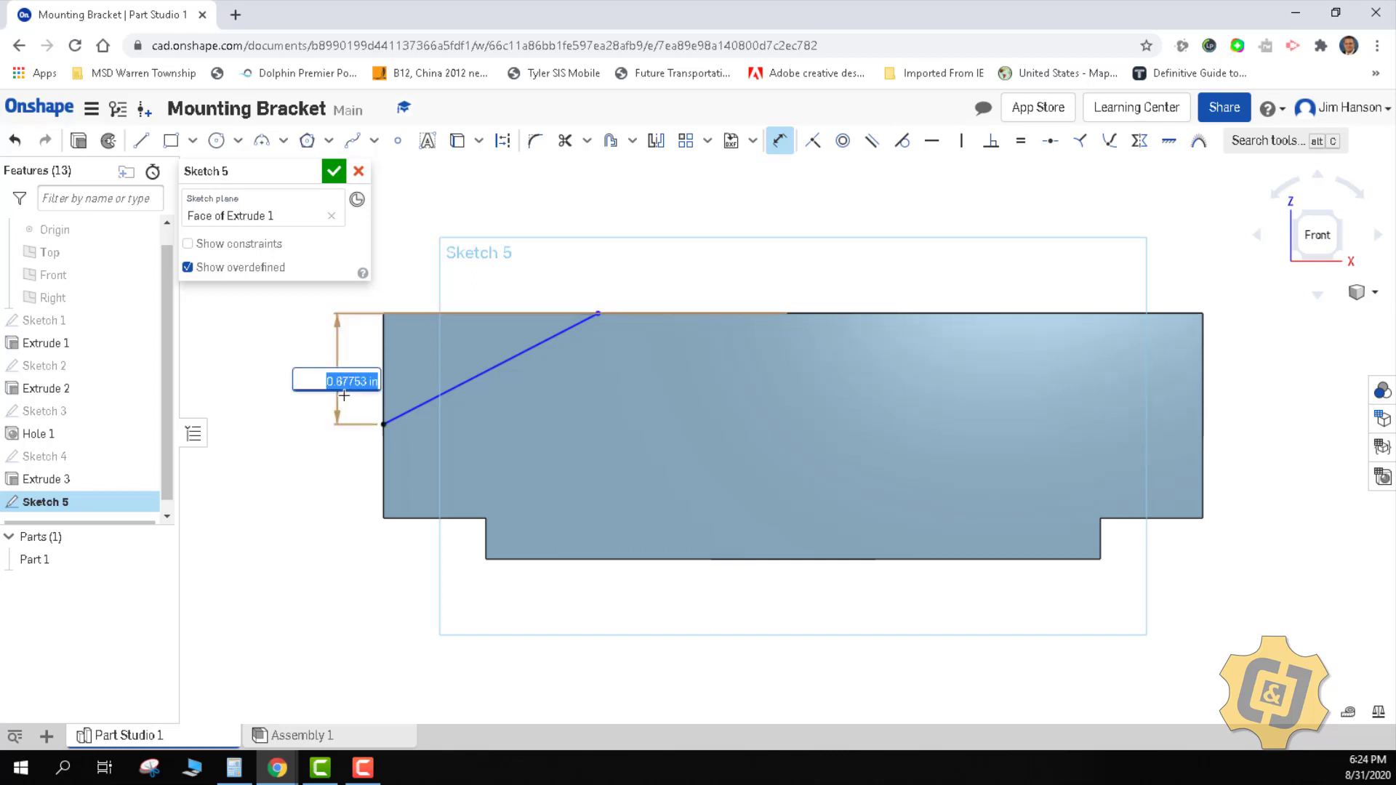
type("0.75")
key("Return")
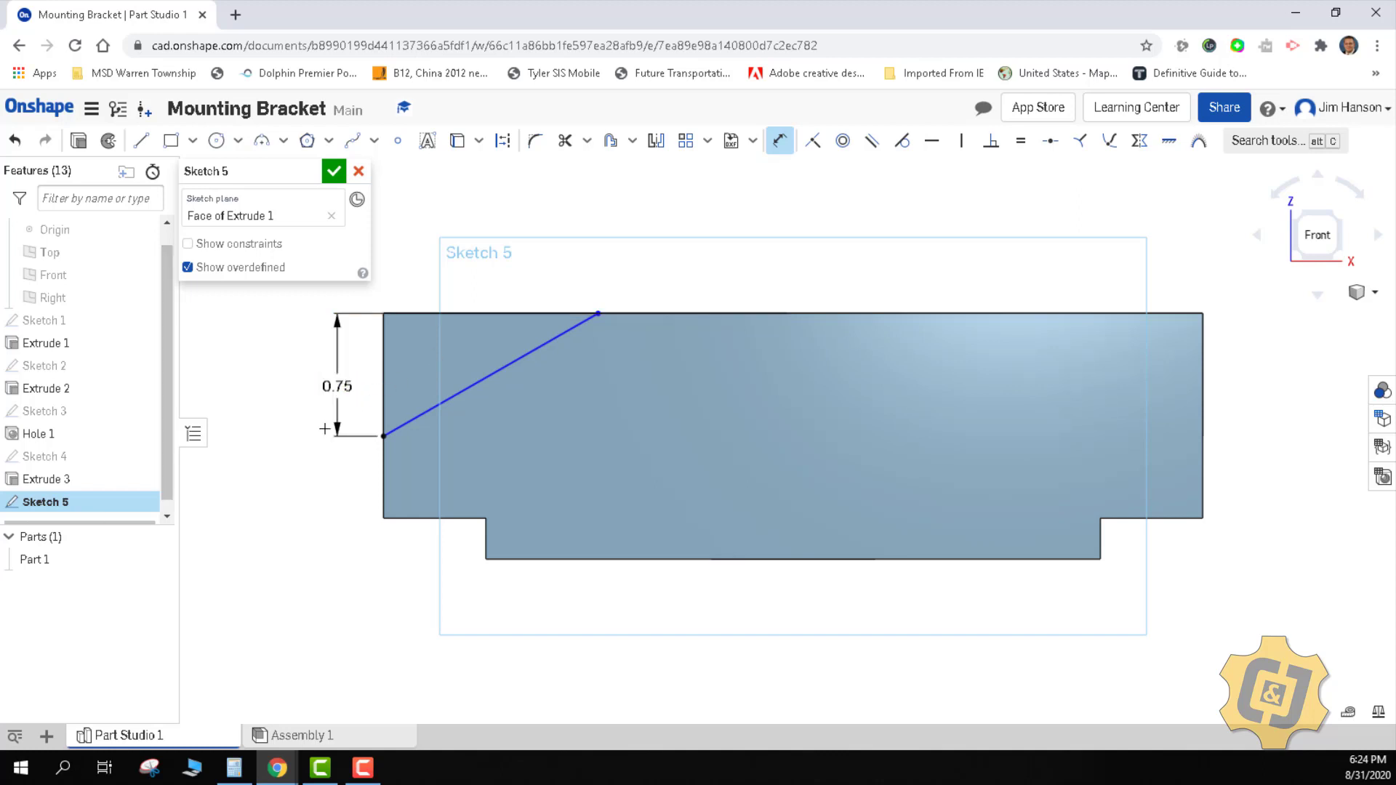
left_click(468, 315)
left_click(451, 397)
left_click(411, 375)
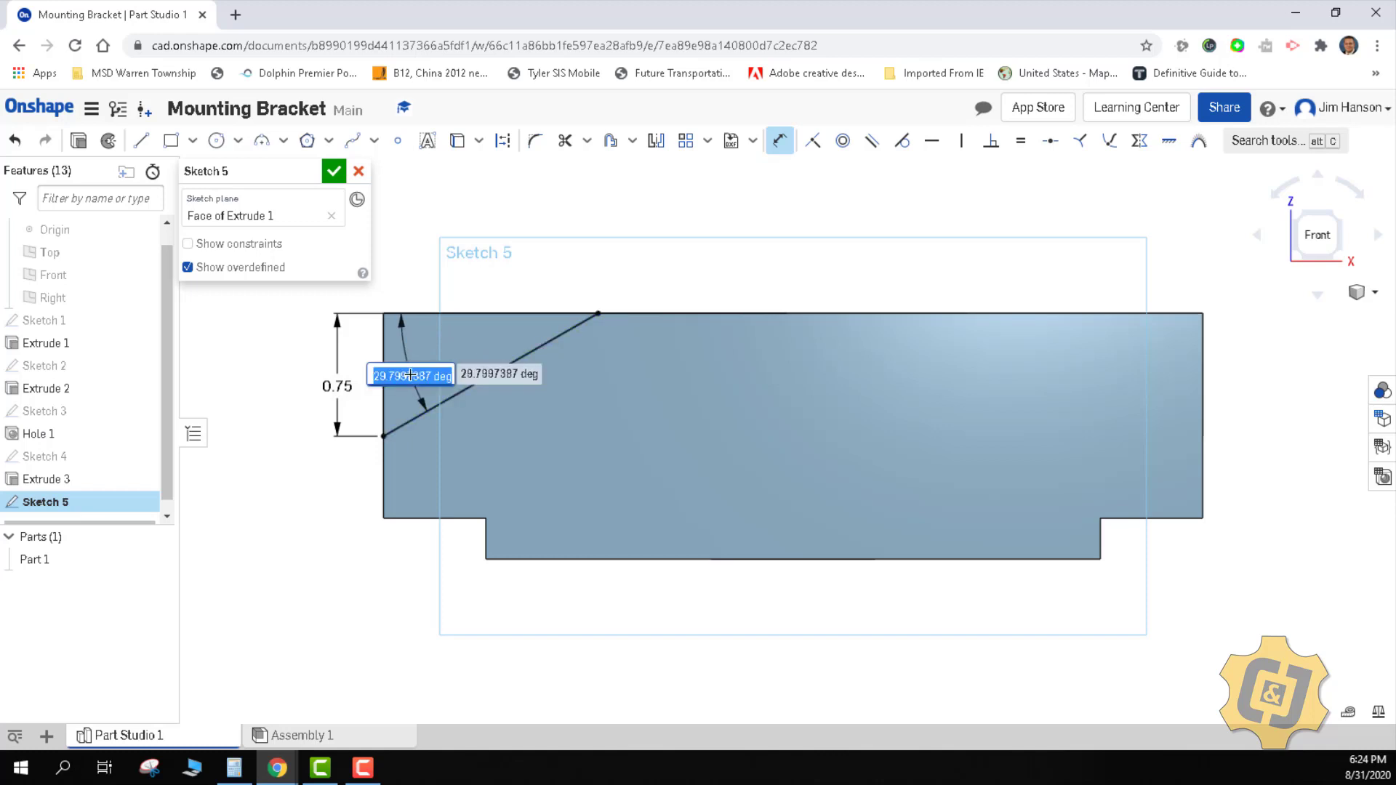
type("30")
key("Return")
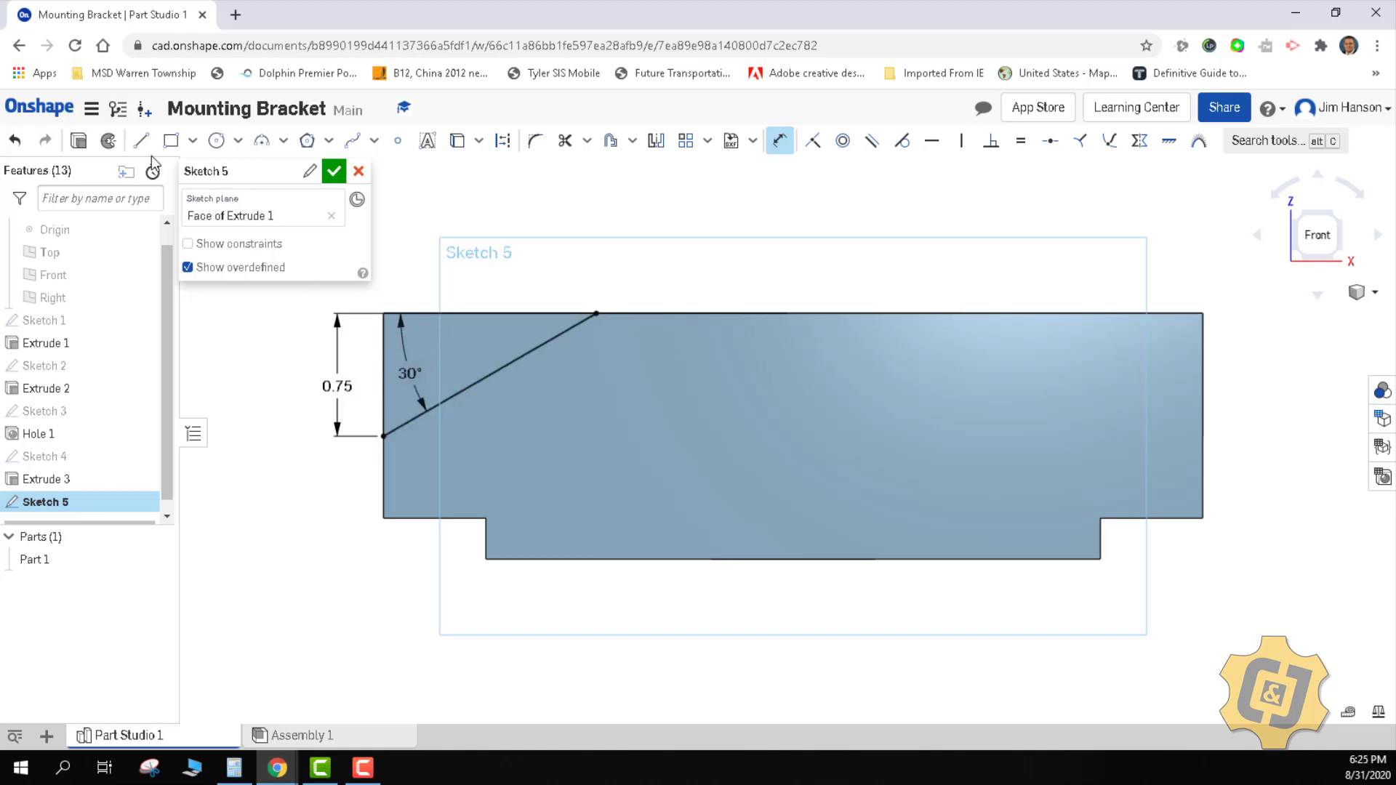
Draw a vertical centre line and mirror the diagonal across it onto the right end.
left_click(141, 140)
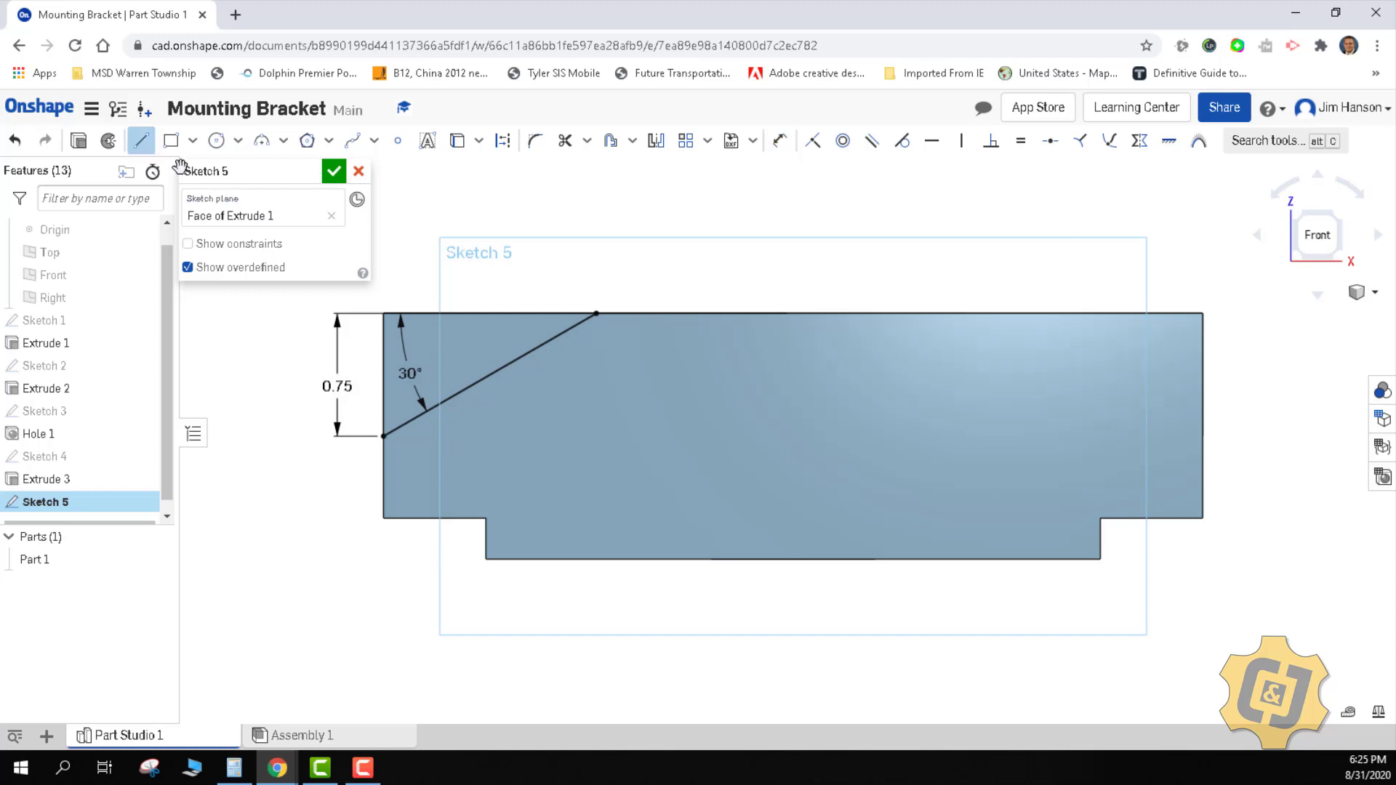
left_click(793, 314)
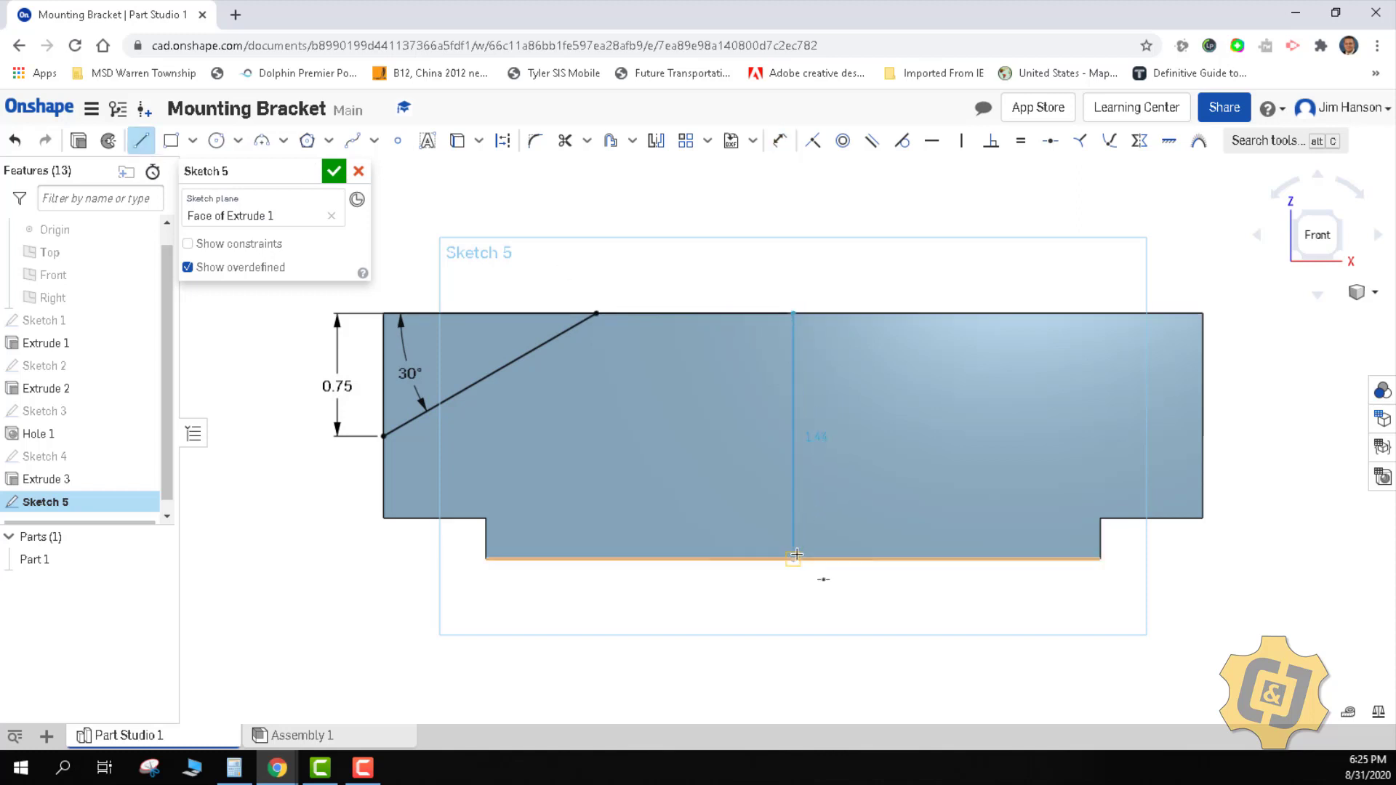
left_click(805, 522)
right_click(804, 459)
left_click(818, 469)
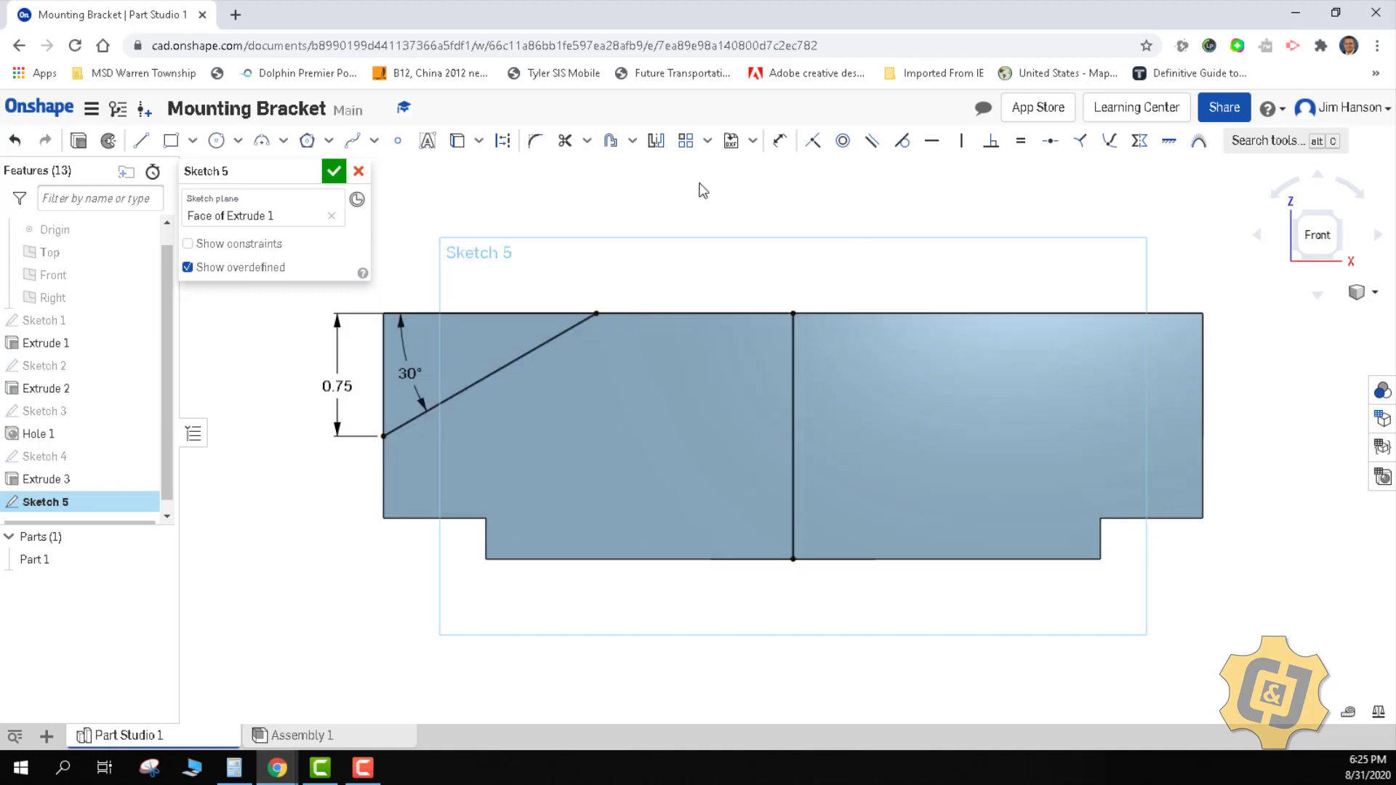
left_click(656, 140)
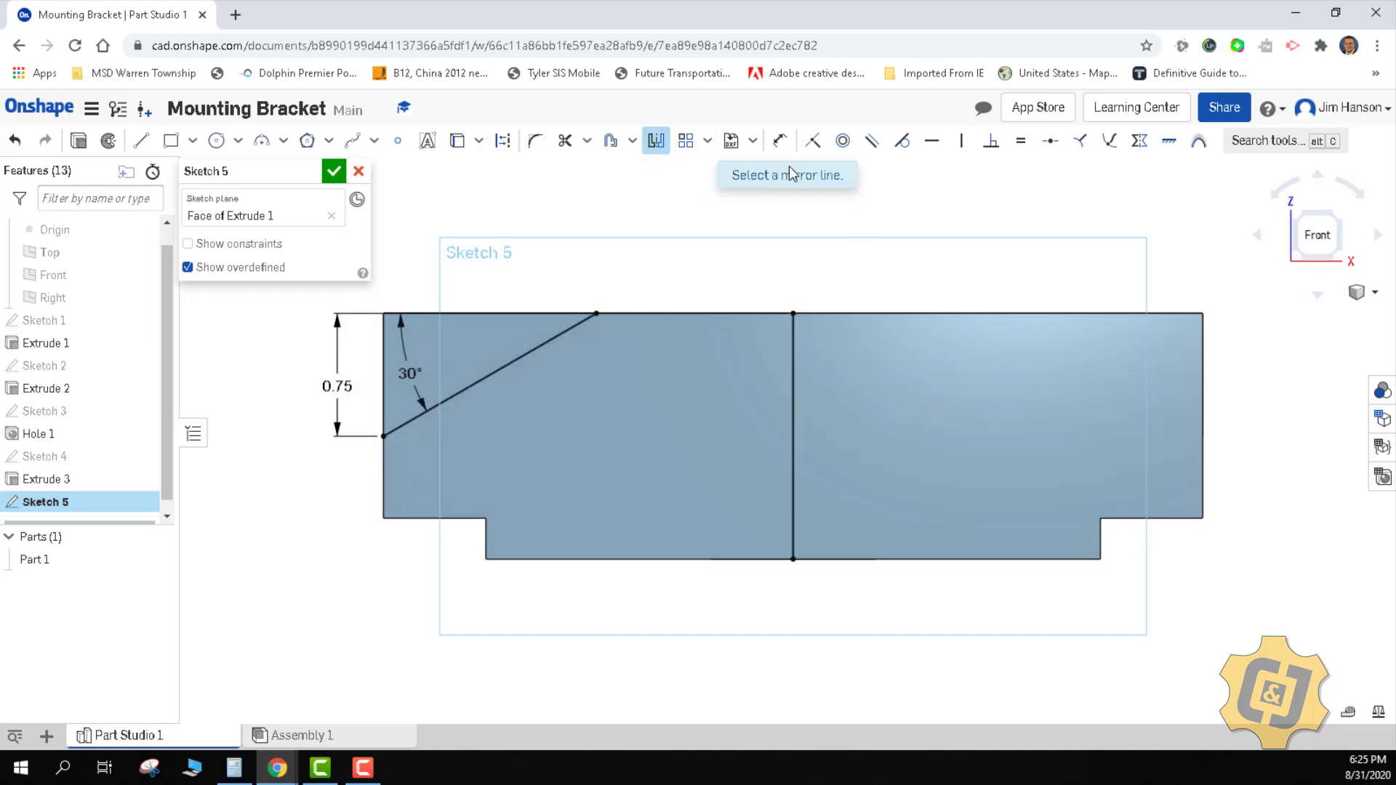
left_click(793, 335)
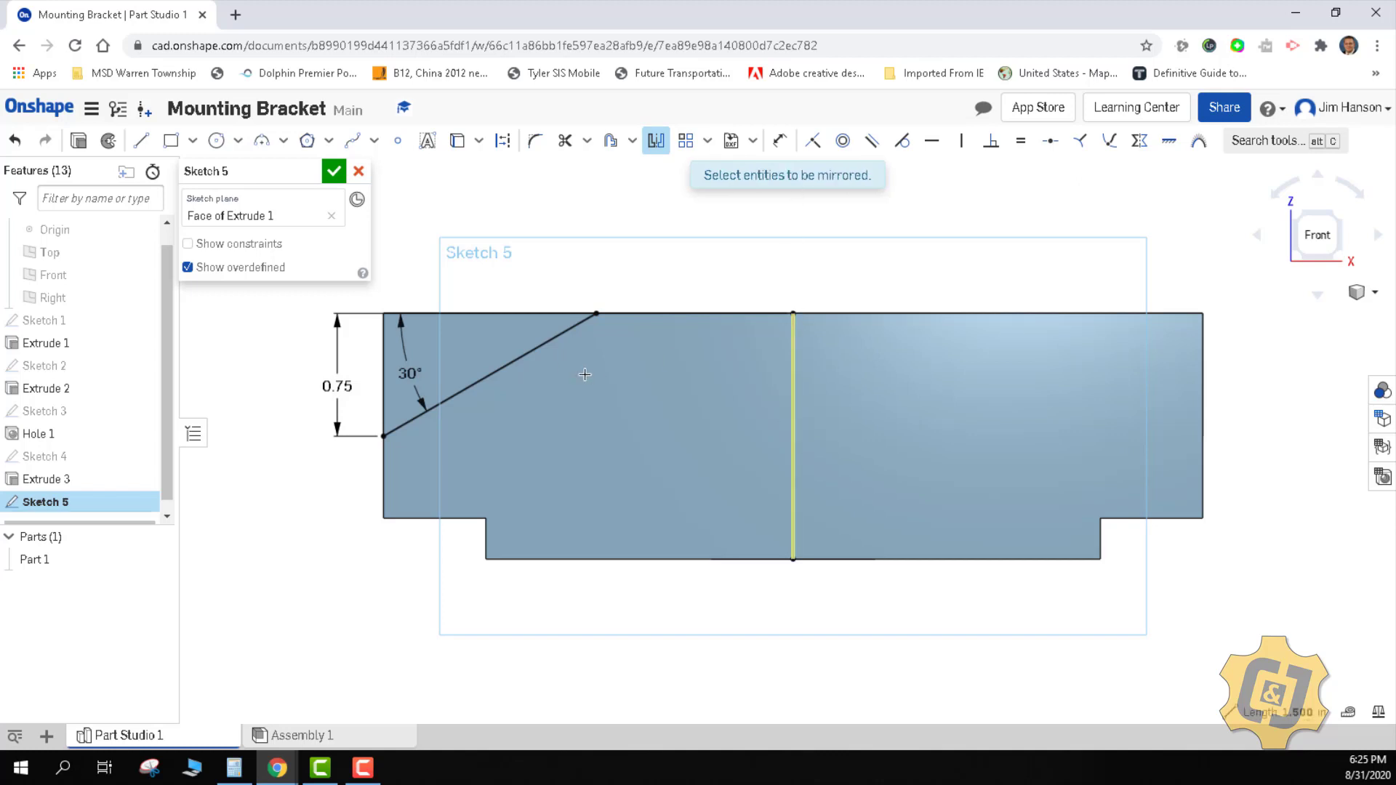
left_click(536, 354)
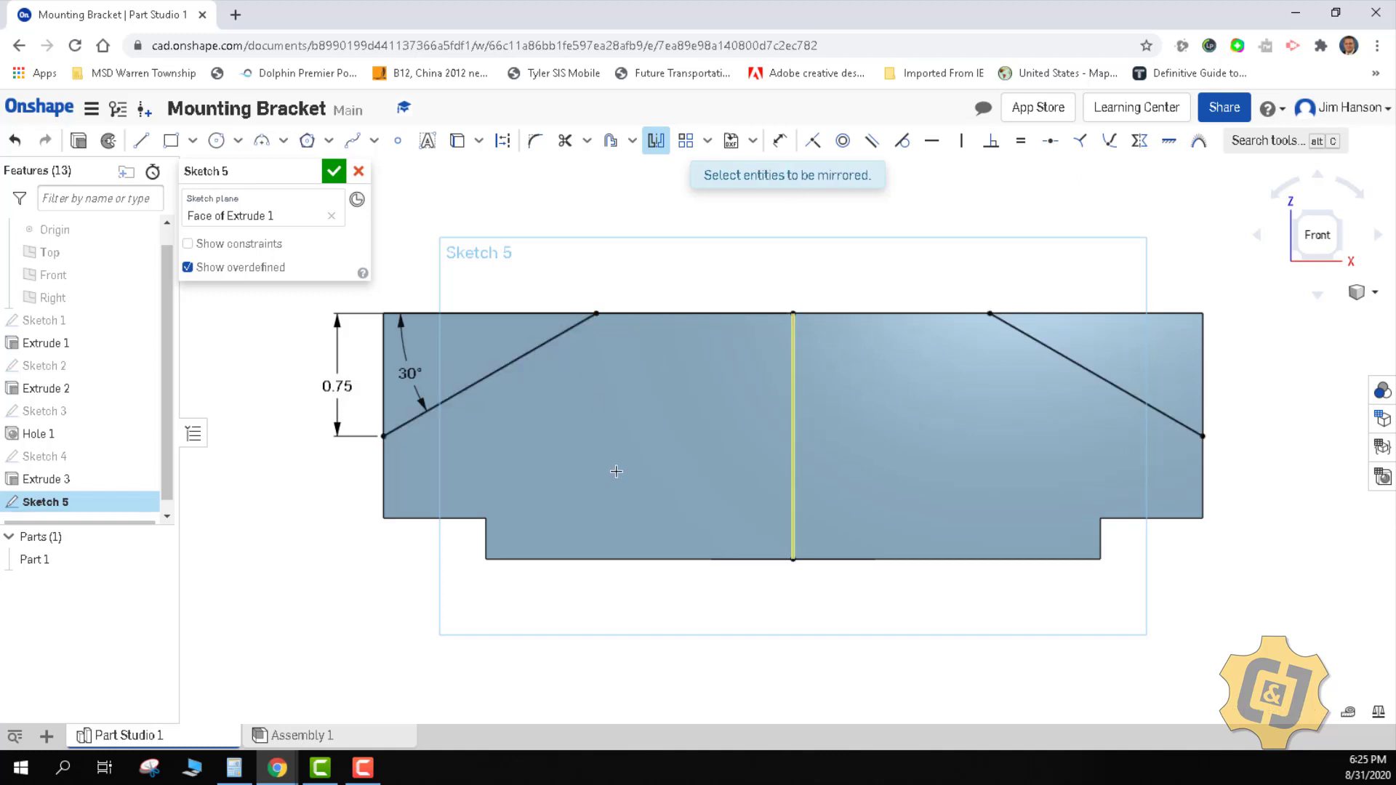
Extrude-remove both Sketch 5 triangles through all to bevel the walls' top outer corners.
left_click(333, 171)
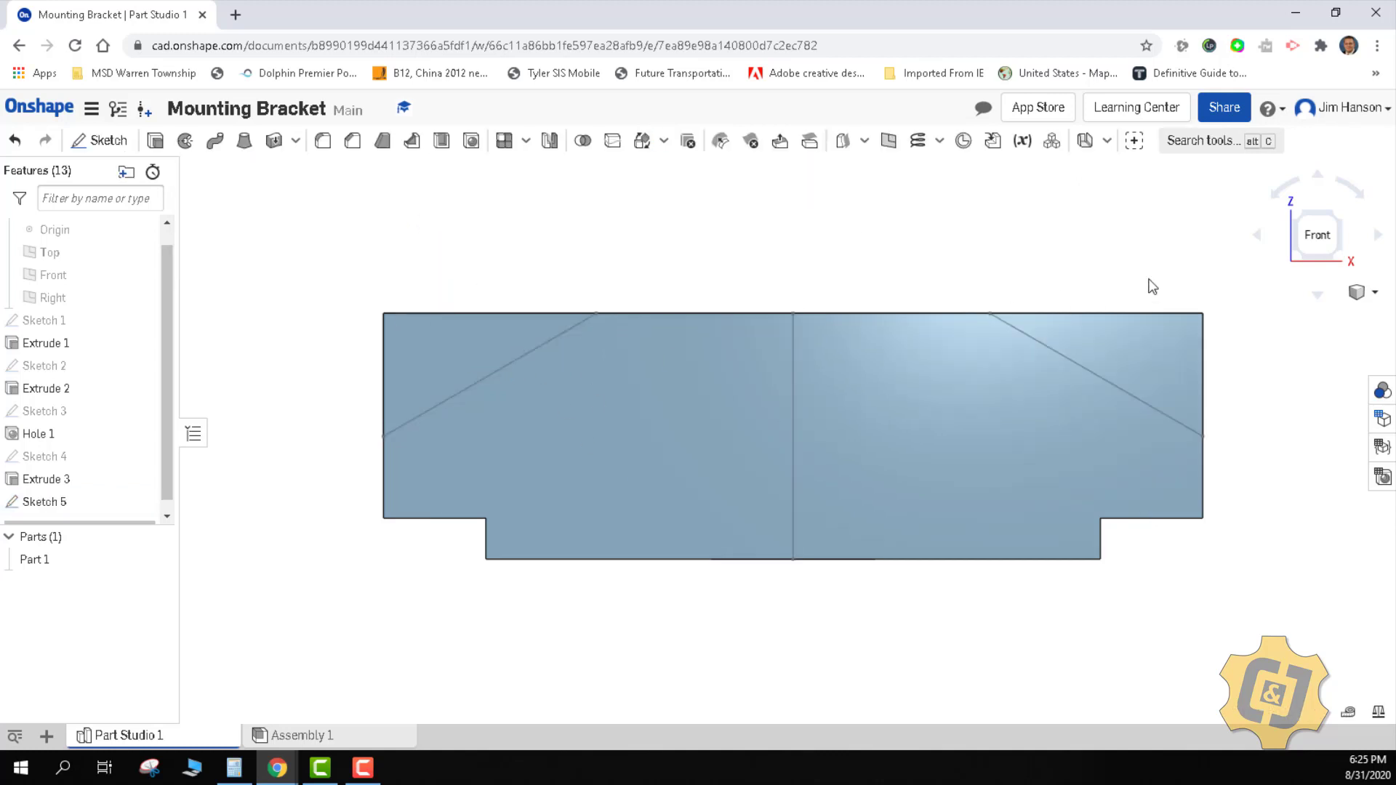
left_click(1356, 292)
left_click(1302, 312)
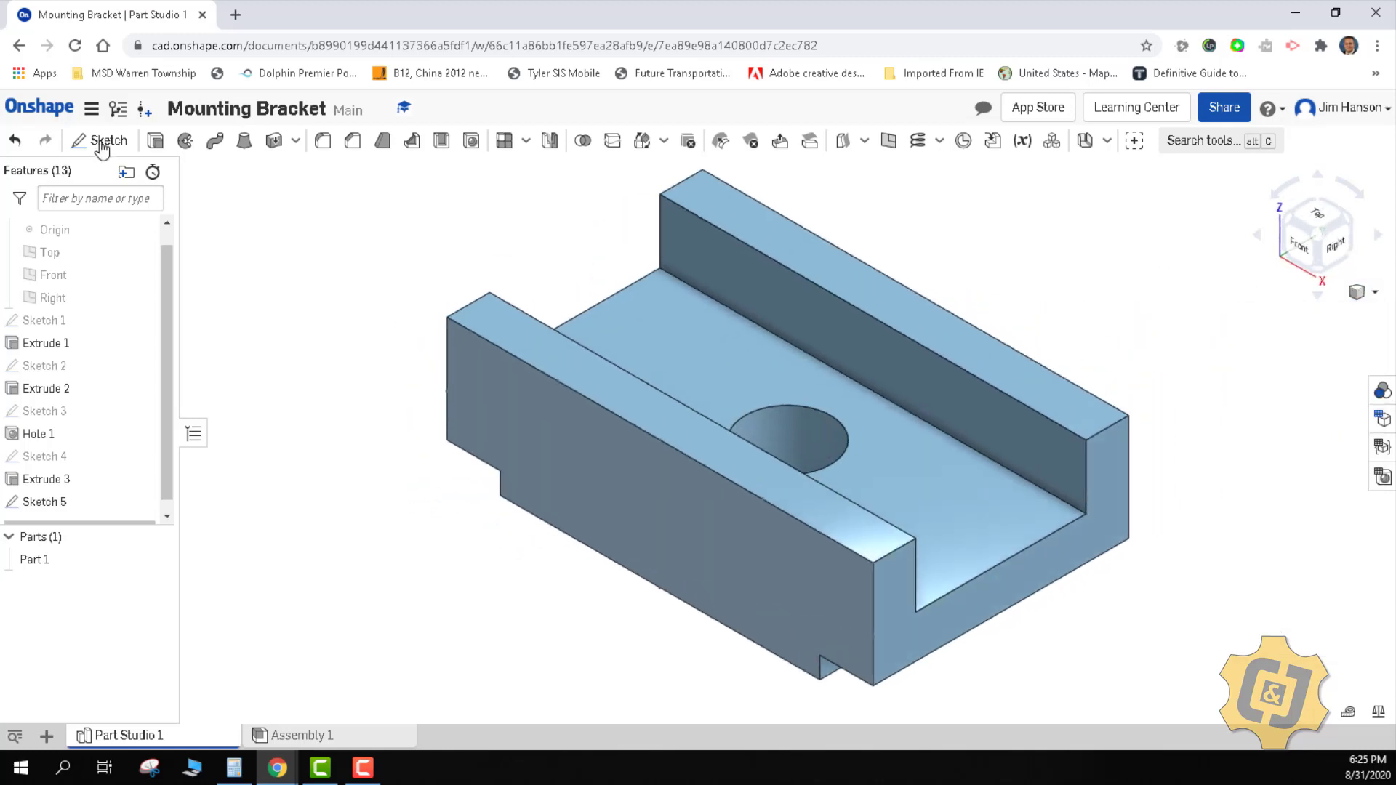
left_click(155, 140)
left_click(471, 344)
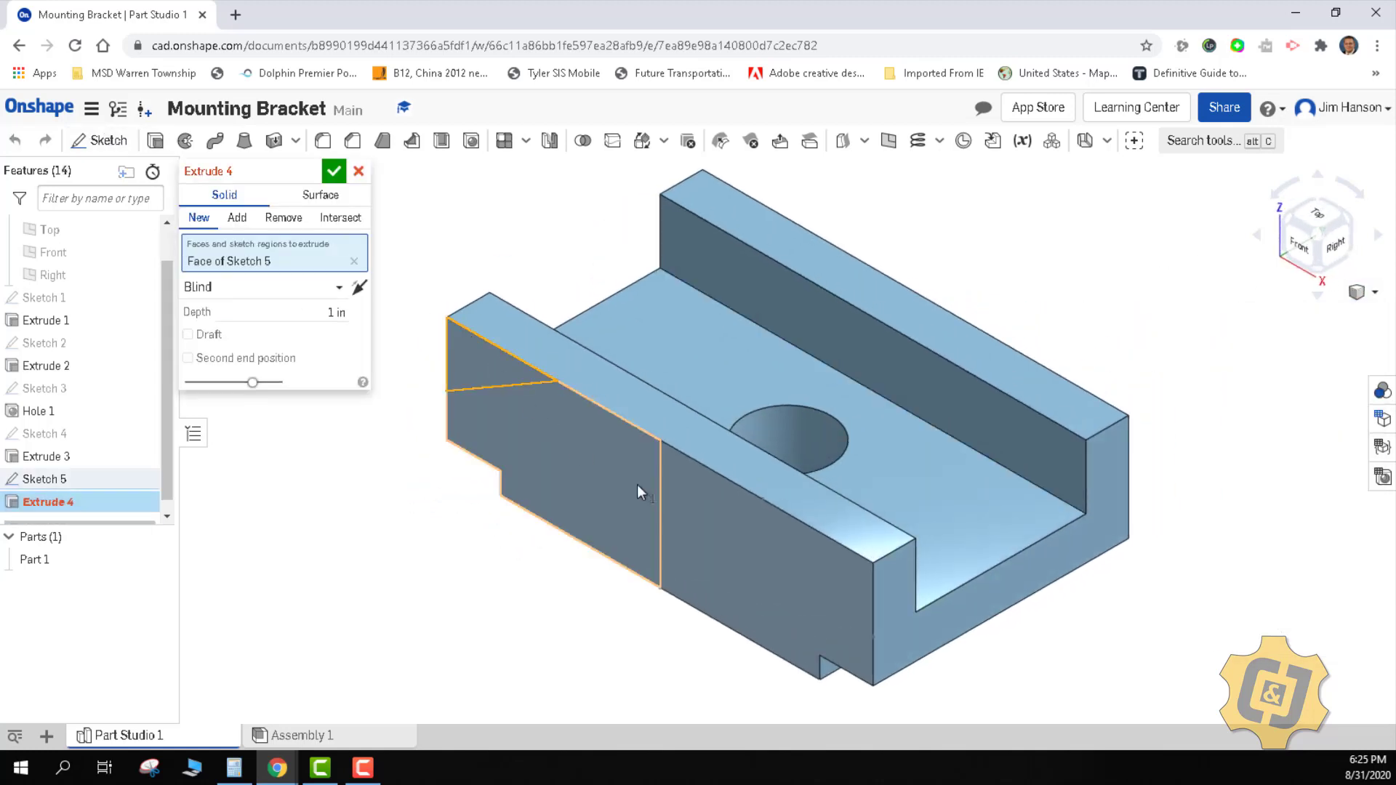
left_click(839, 564)
left_click(282, 219)
left_click(263, 311)
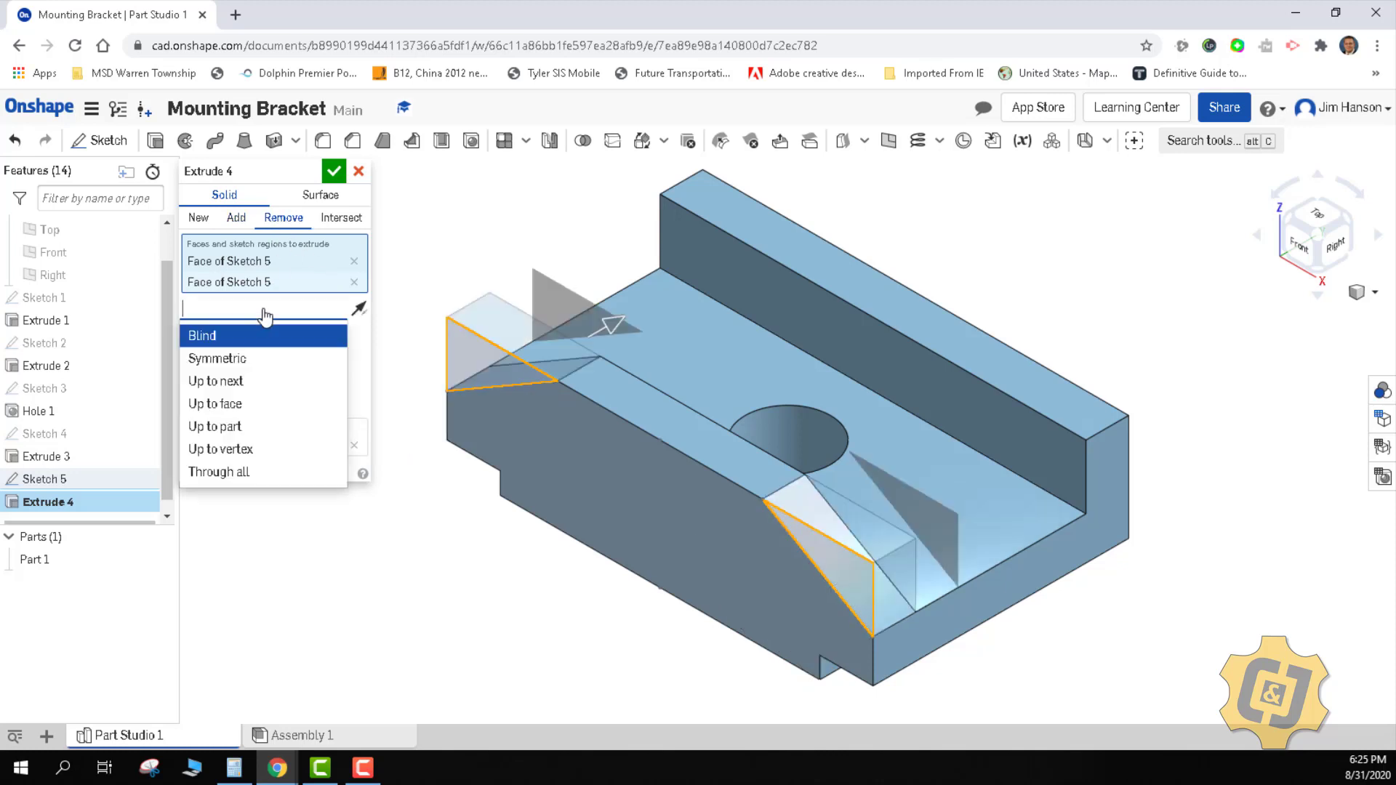
left_click(243, 473)
left_click(333, 172)
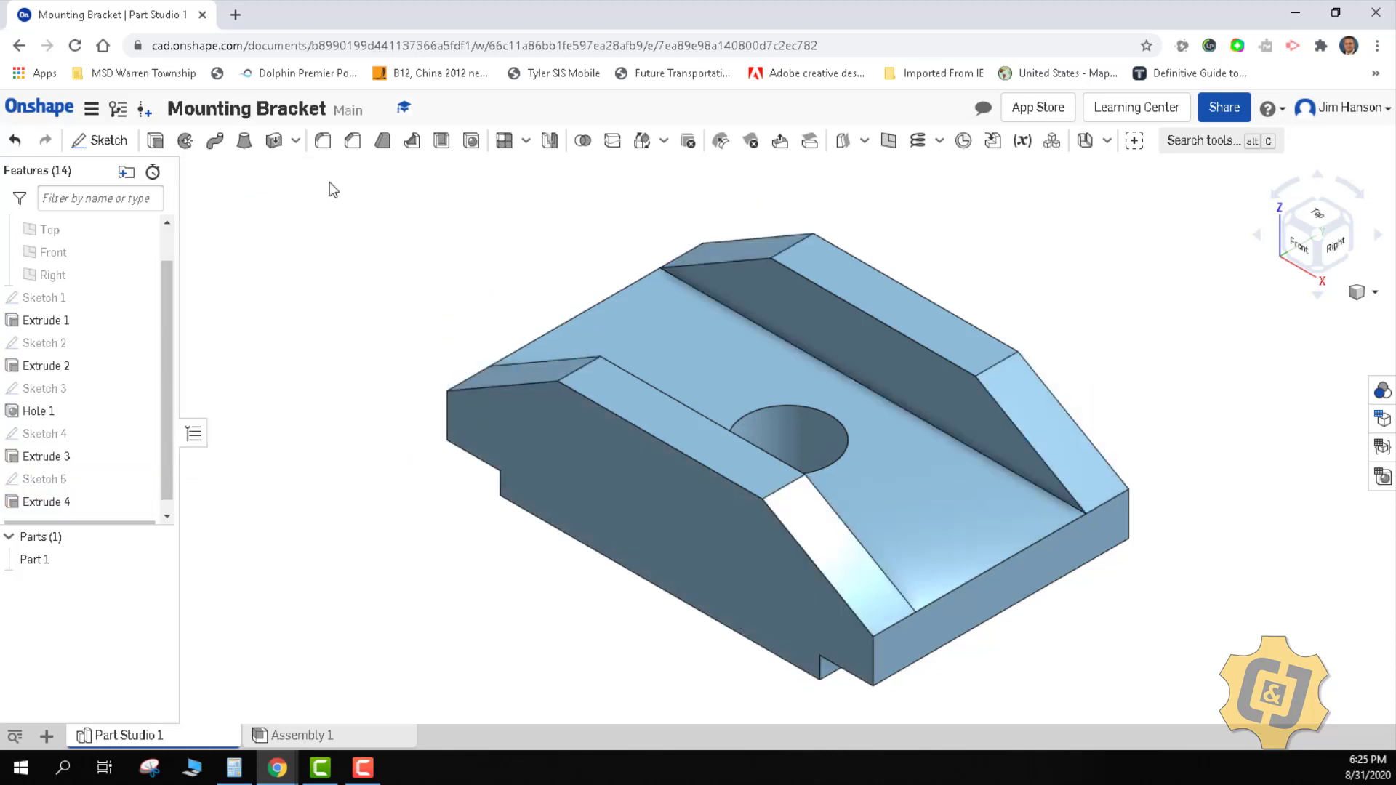
left_click(46, 565)
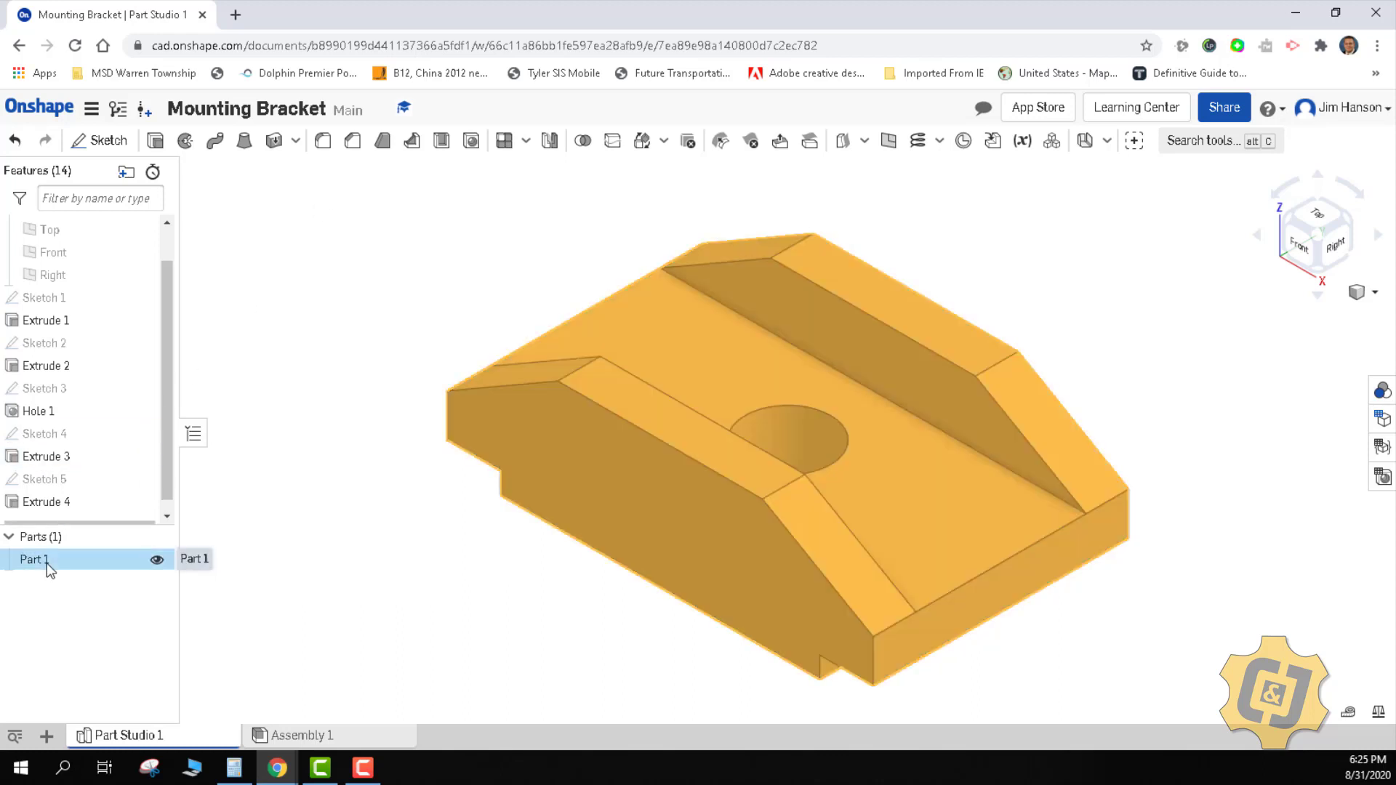
Start assigning a material to Part 1 and search the library for 'stainless'.
right_click(47, 565)
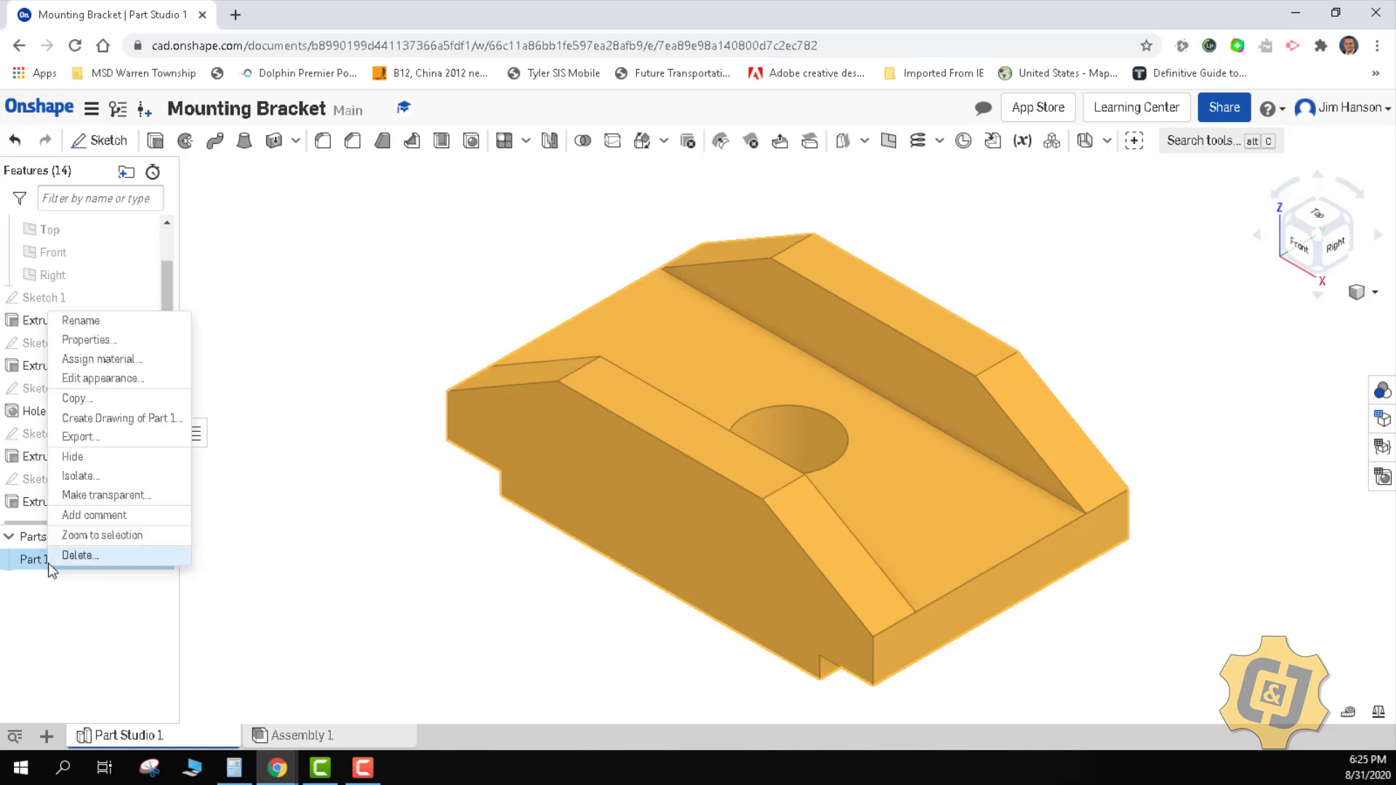
left_click(127, 359)
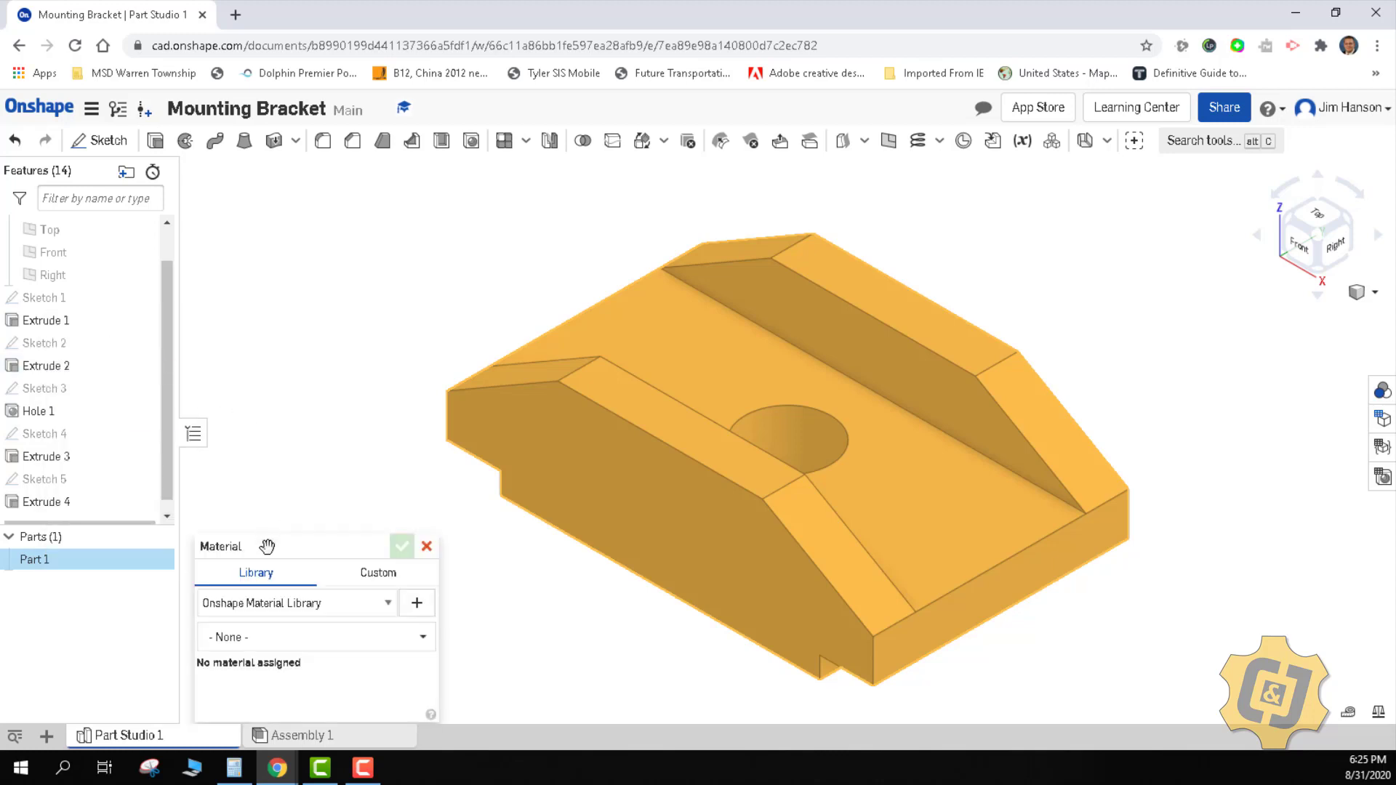
left_click_drag(266, 544, 296, 339)
left_click(292, 435)
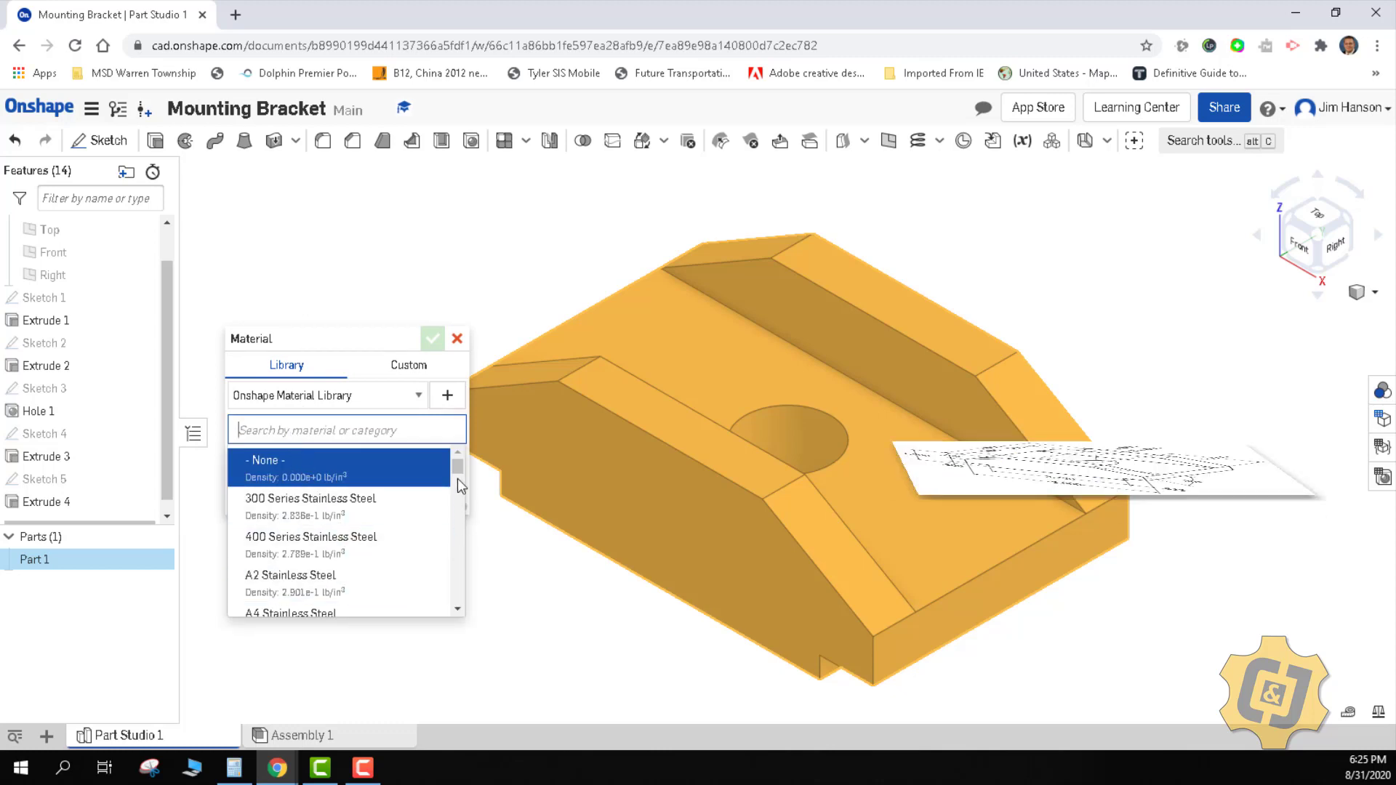
scroll(458, 486, "down", 3)
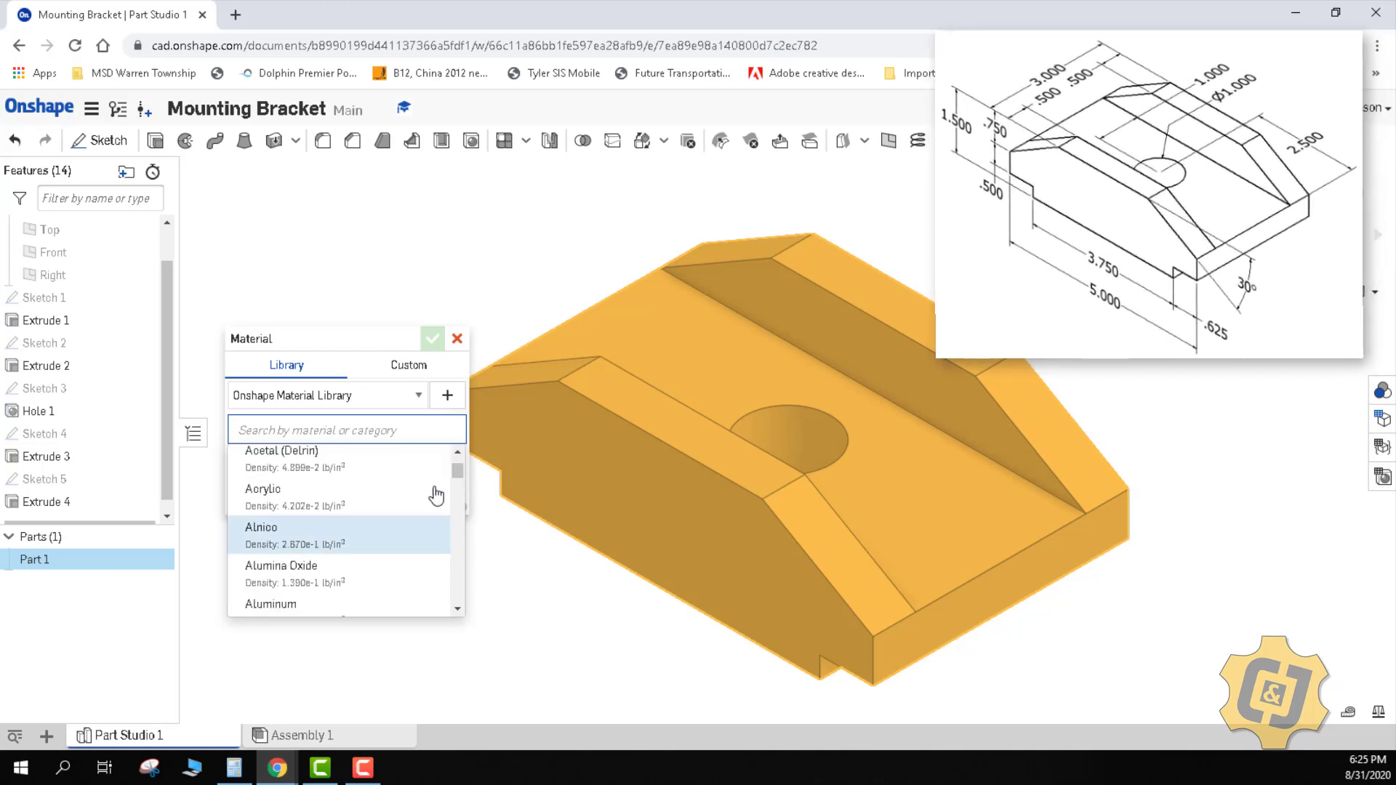
scroll(455, 452, "up", 2)
scroll(456, 456, "up", 3)
left_click(267, 423)
type("stainless")
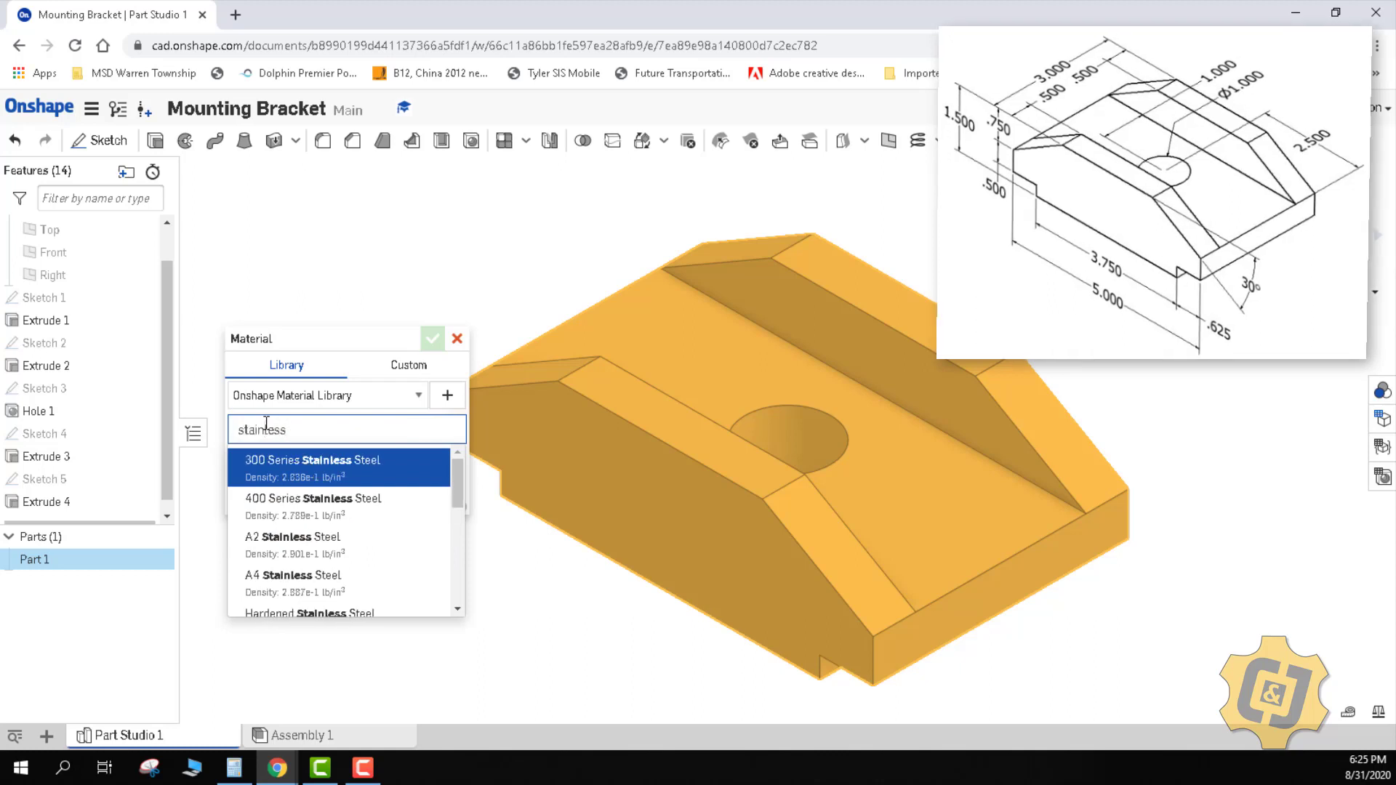
key("Return")
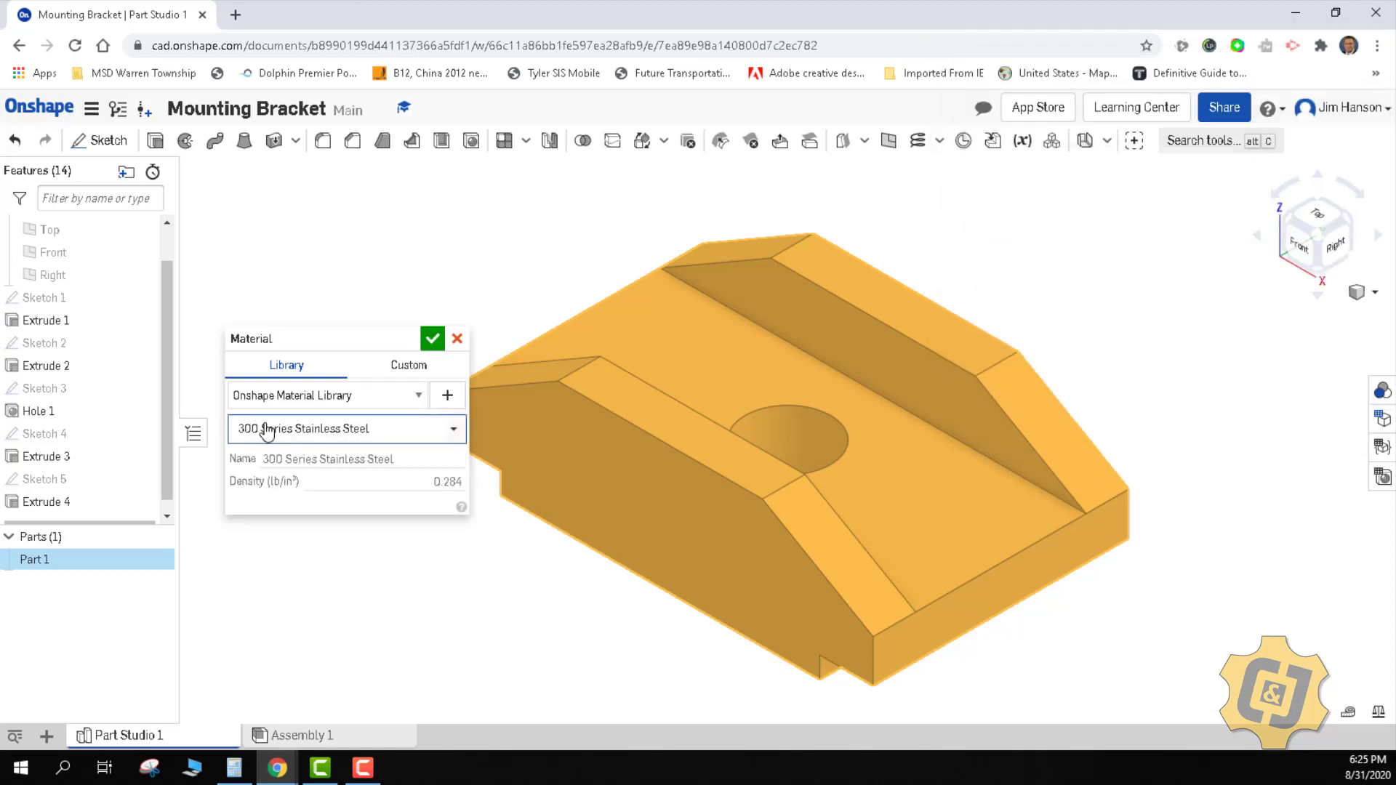
Choose plain Stainless Steel instead of 300 Series Stainless Steel and confirm it.
left_click(268, 429)
scroll(318, 496, "down", 5)
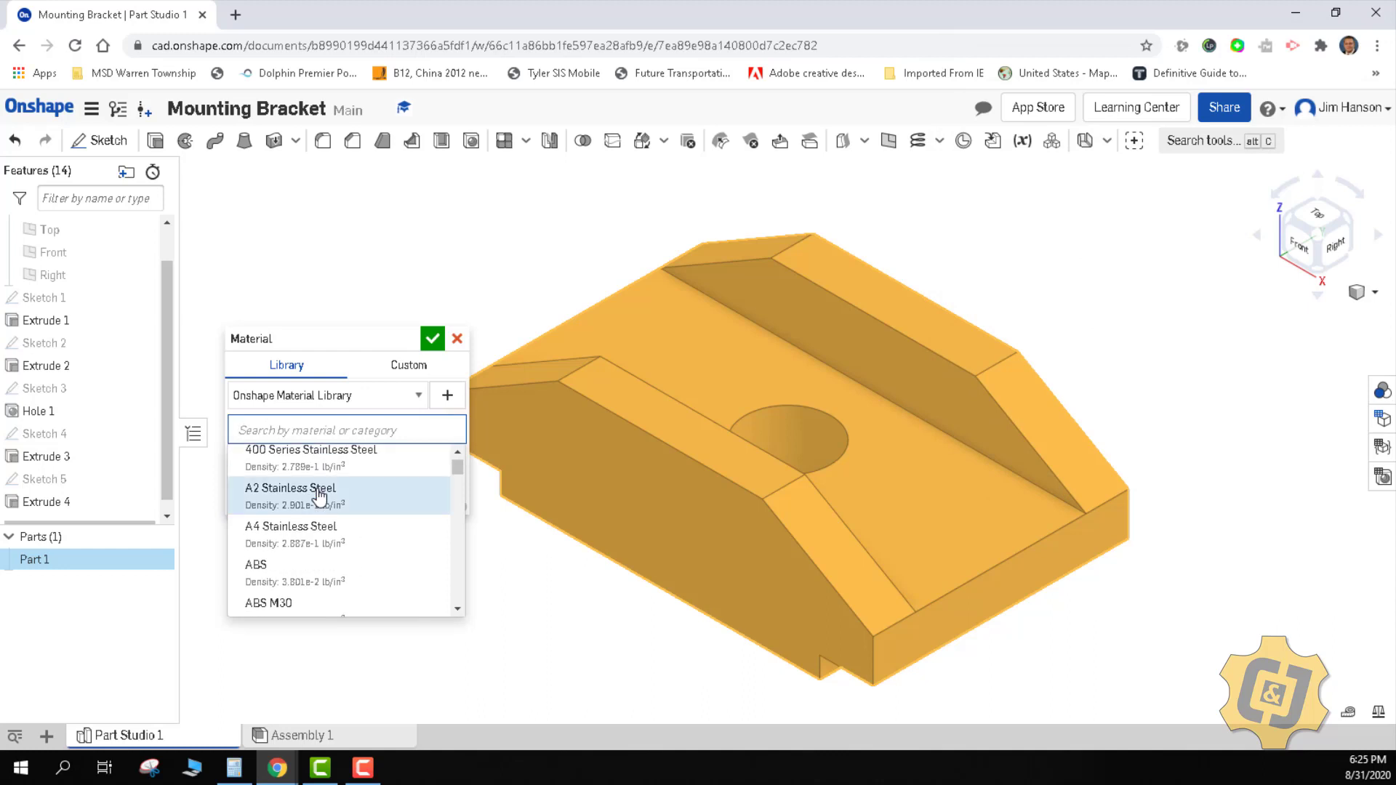
scroll(317, 497, "down", 3)
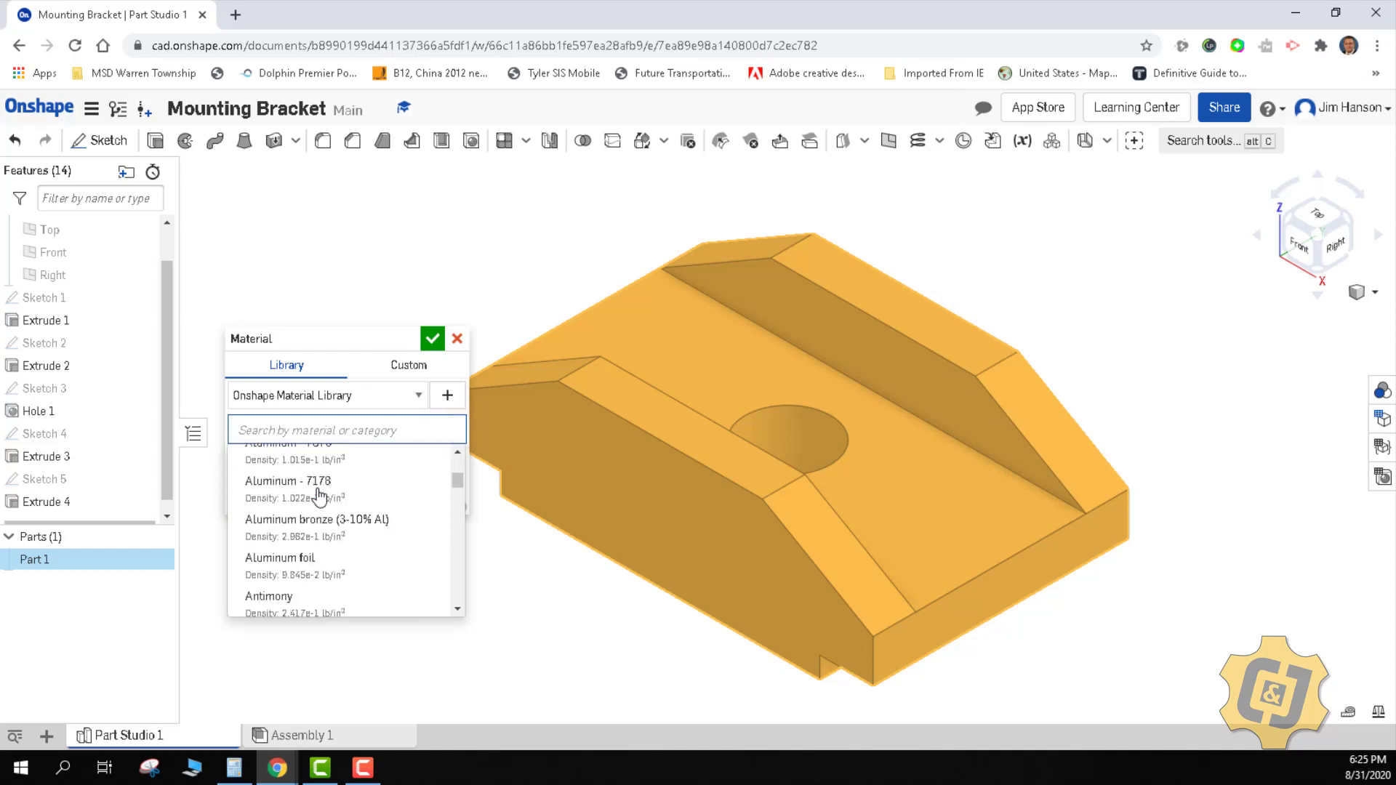
scroll(320, 494, "down", 2)
type("stainless")
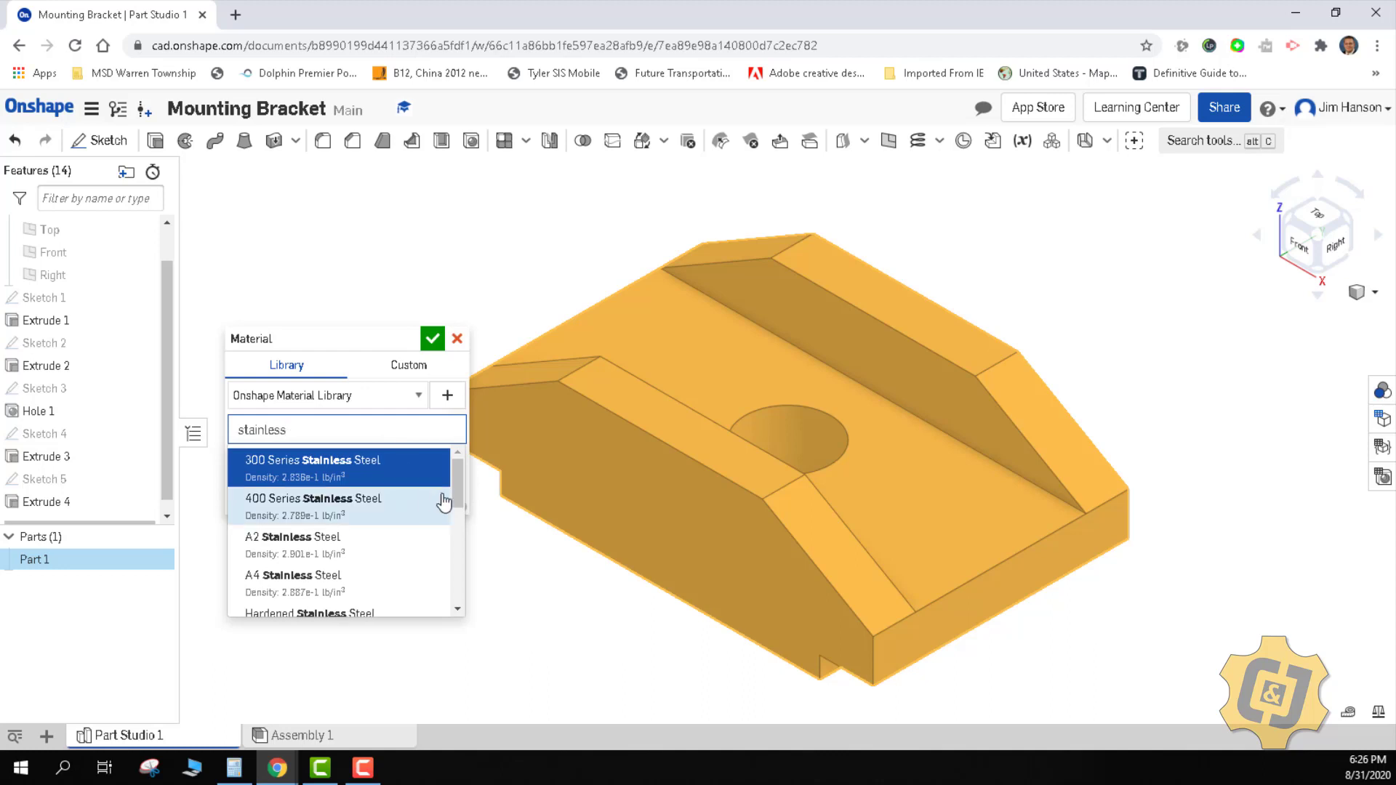
left_click_drag(461, 496, 451, 535)
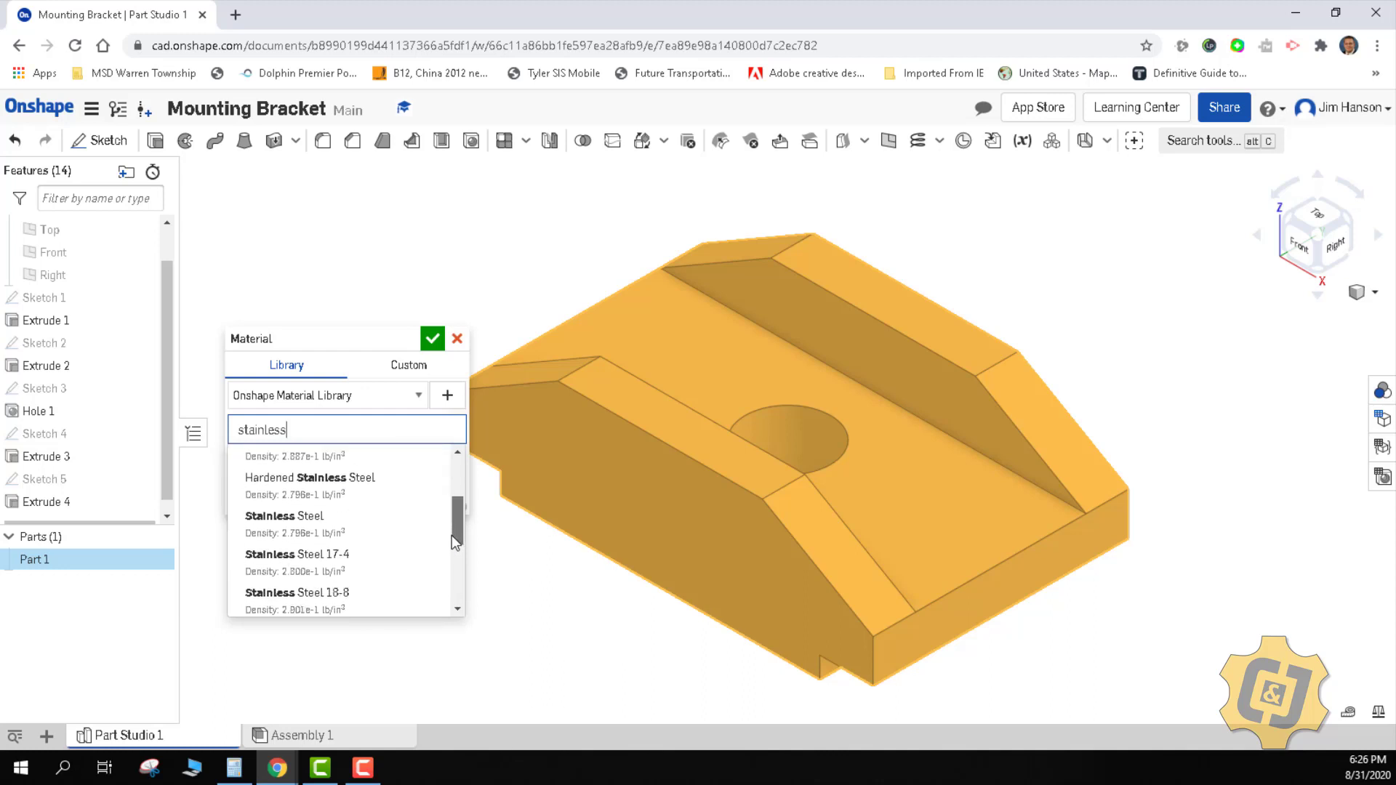
left_click(293, 535)
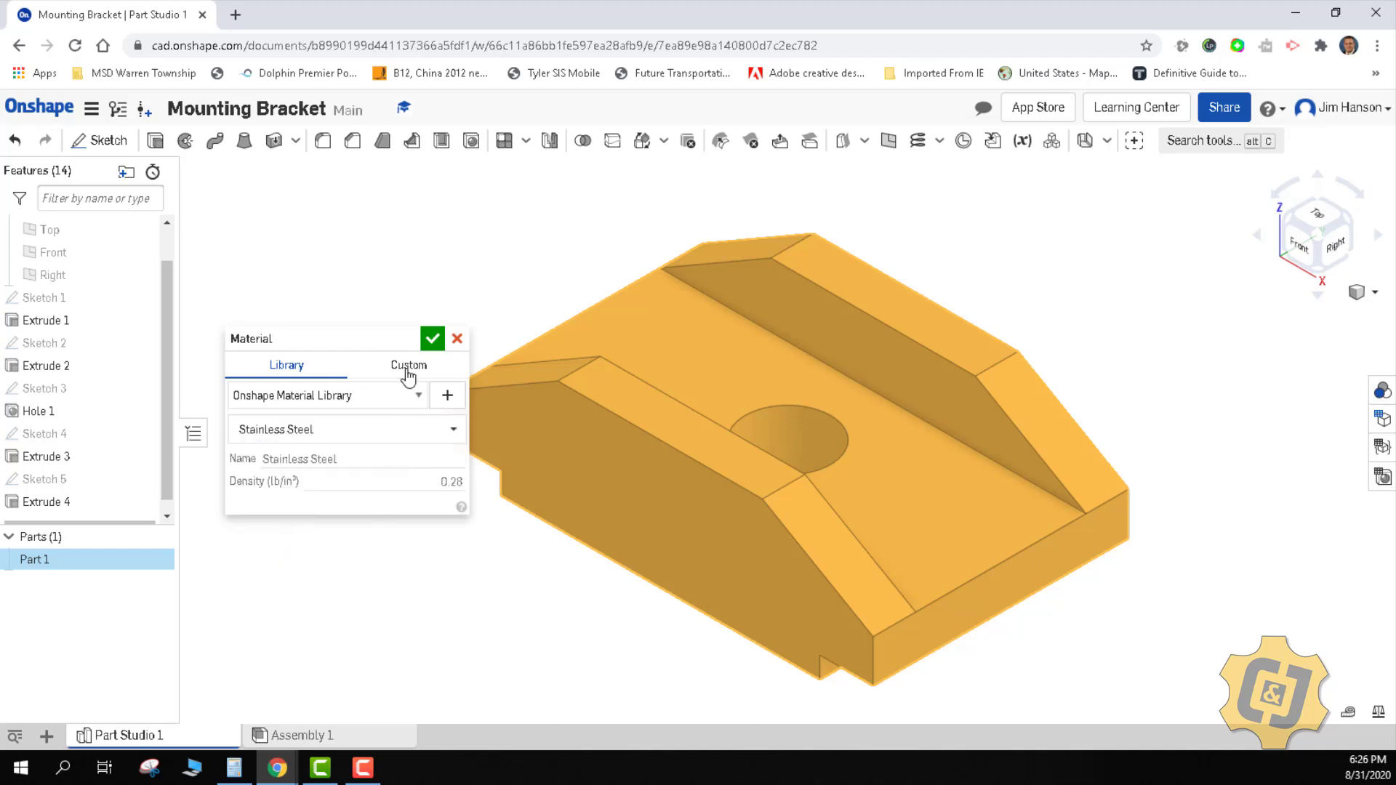
left_click(432, 339)
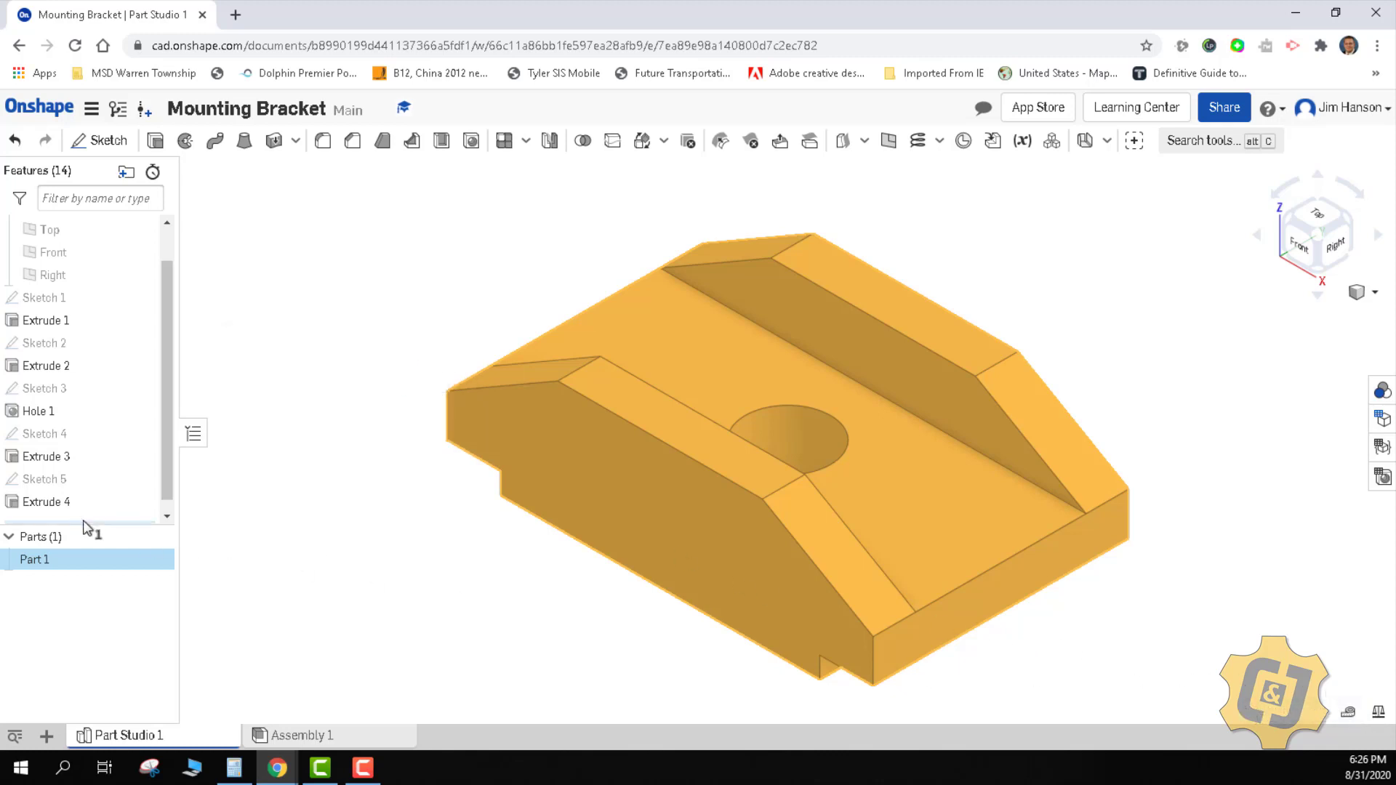
Drag the rollback bar to just below Extrude 1 and clear the part selection.
mouse_move(88, 521)
left_mouse_down()
mouse_move(90, 500)
mouse_move(86, 572)
mouse_move(112, 372)
left_mouse_up()
left_click(225, 495)
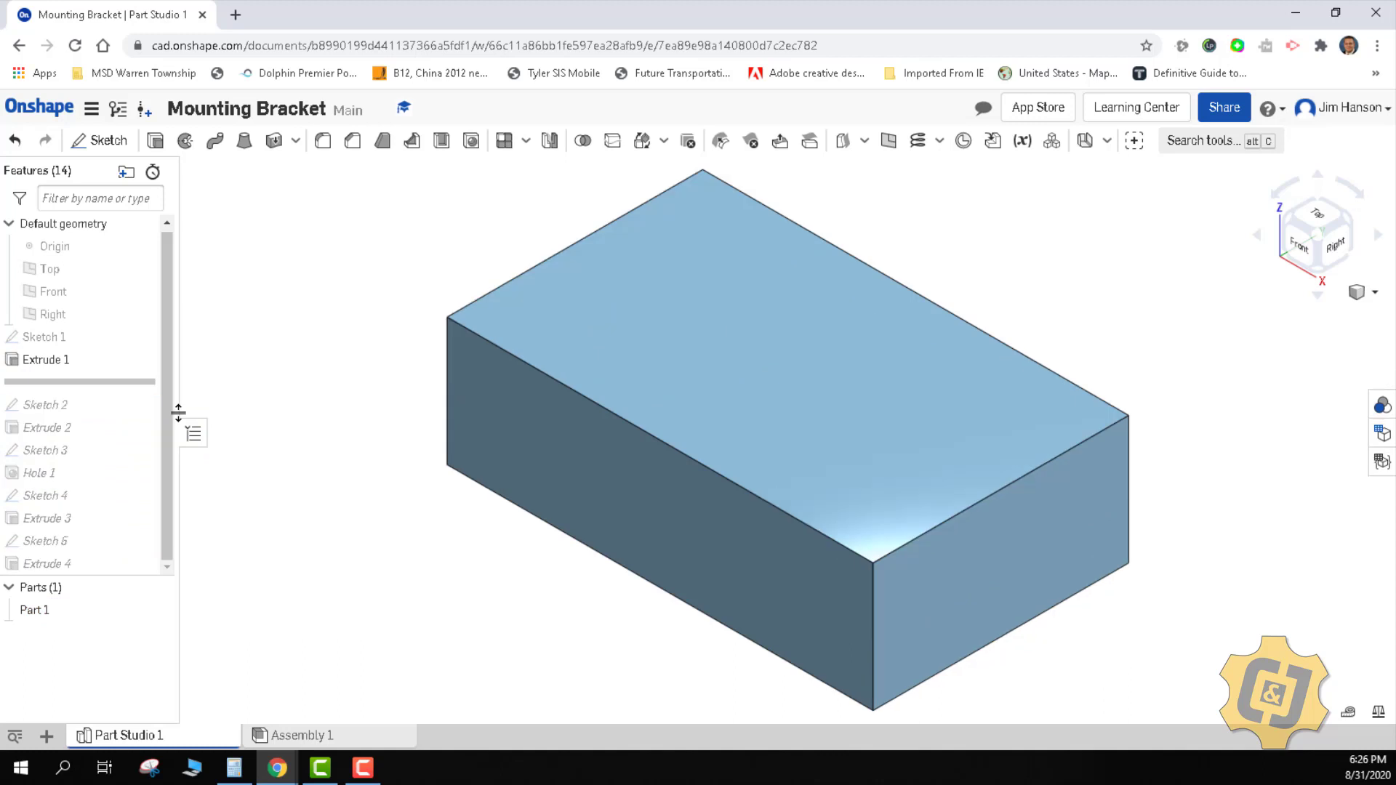